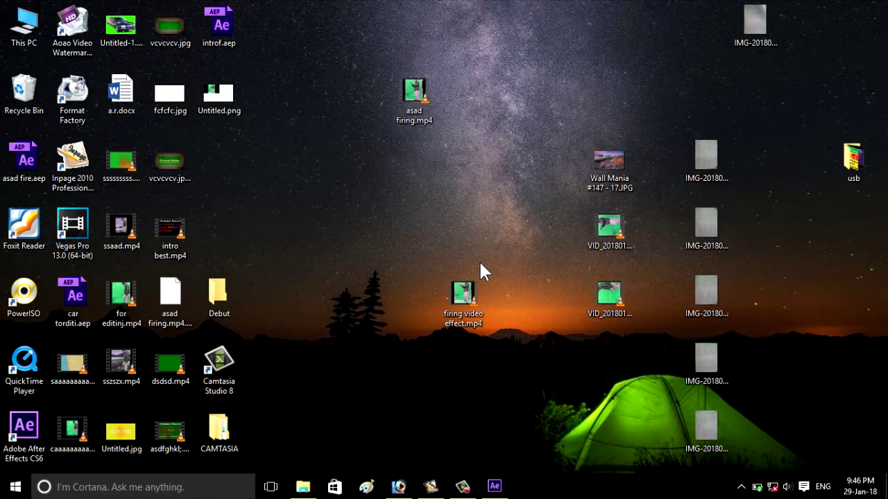
- Preview the man's green-screen video and the finished sszszx.mp4 clip in a video player
double_click(602, 299)
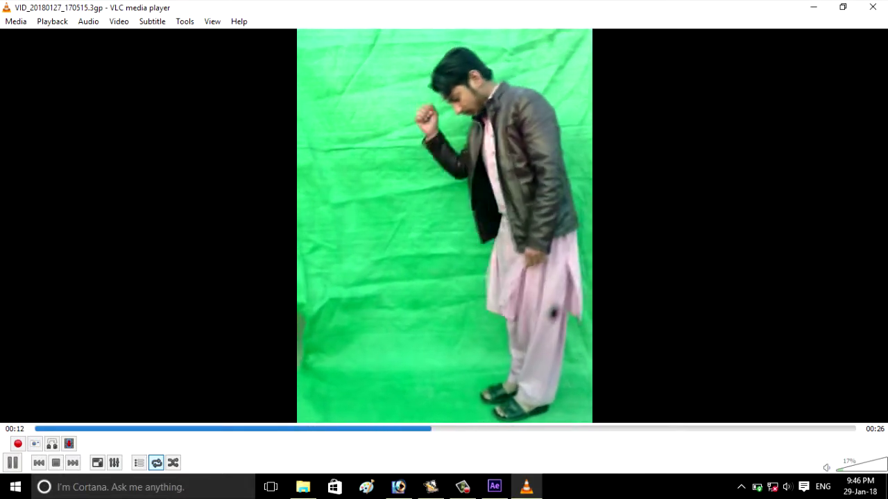
key("space")
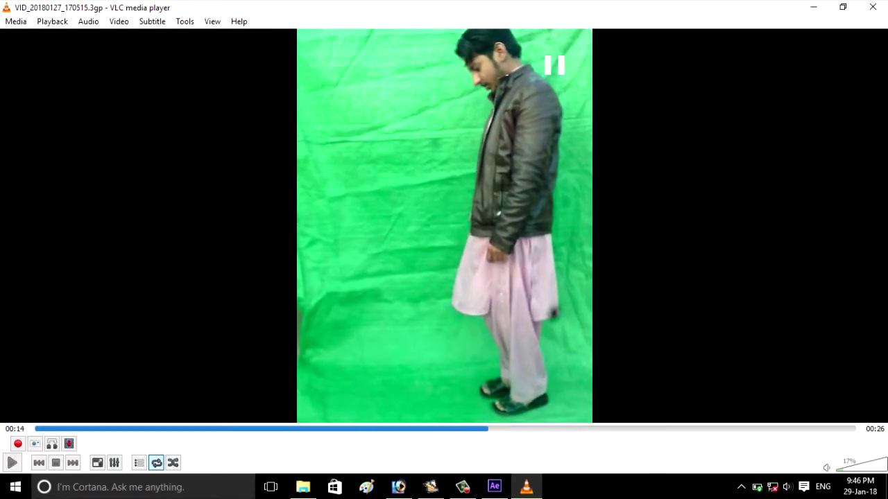
left_click(875, 9)
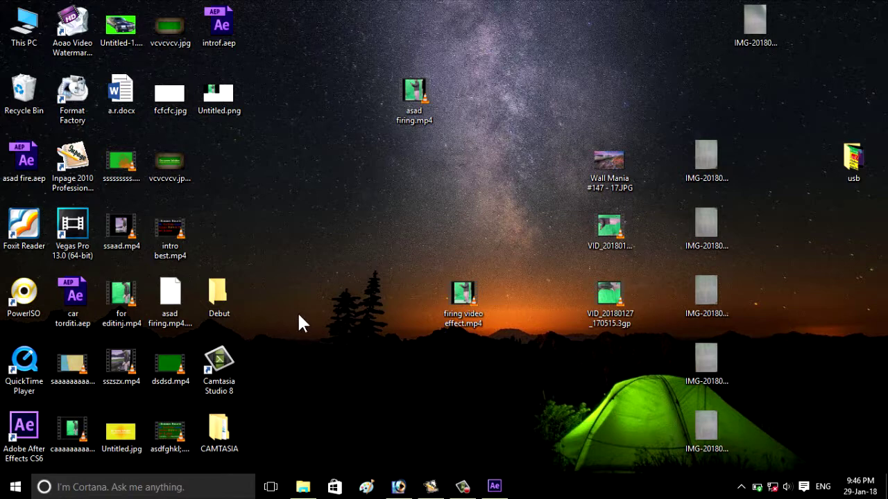
double_click(136, 365)
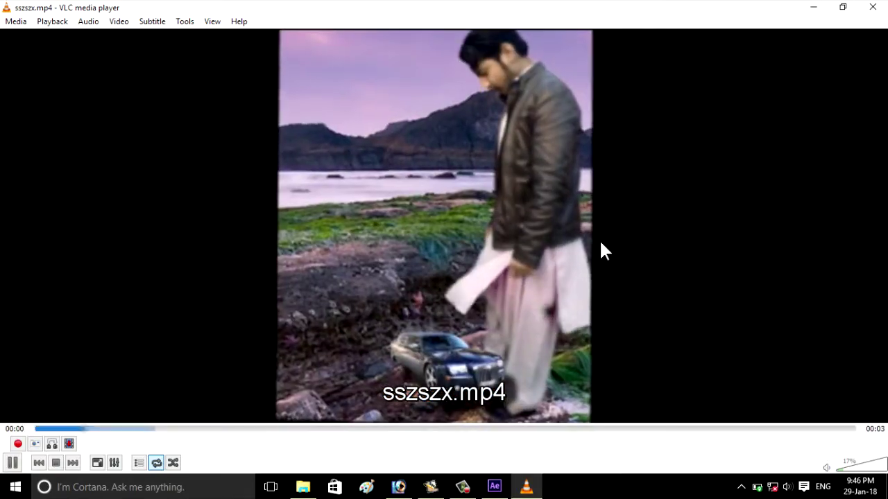
left_click(873, 7)
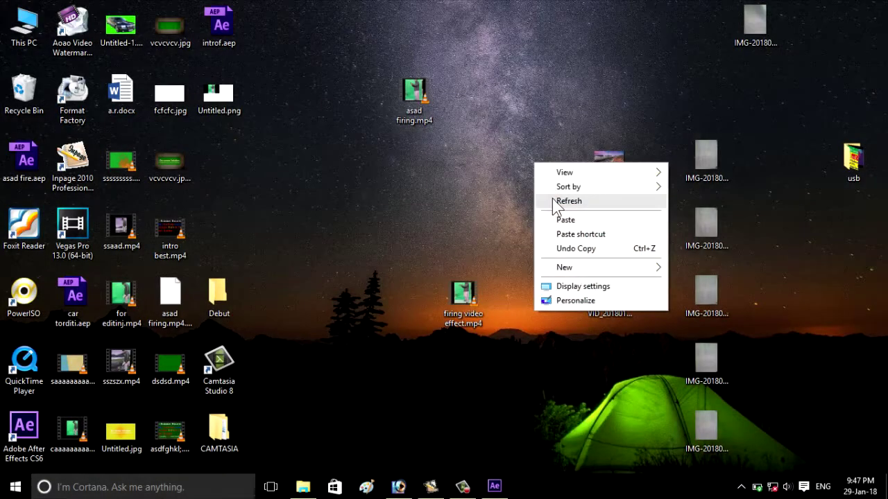
left_click(556, 201)
- Back in After Effects, scrub the current time to 0:00:11:02
left_click(493, 487)
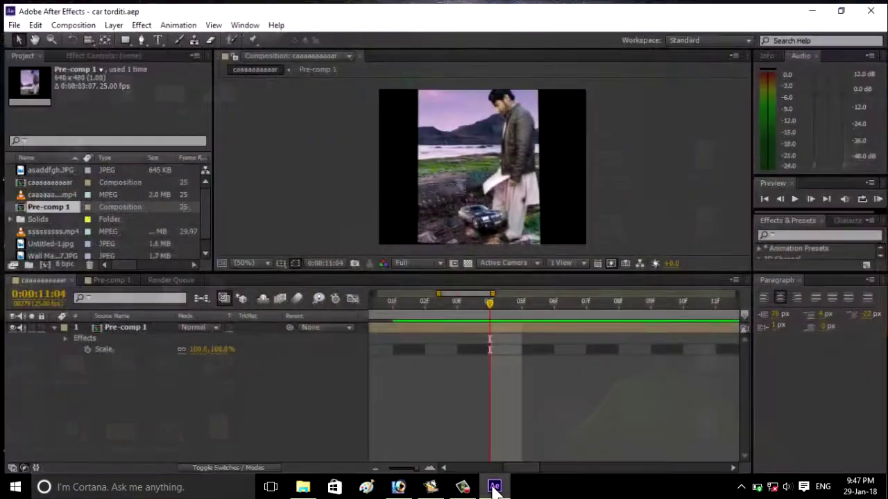
left_click(298, 400)
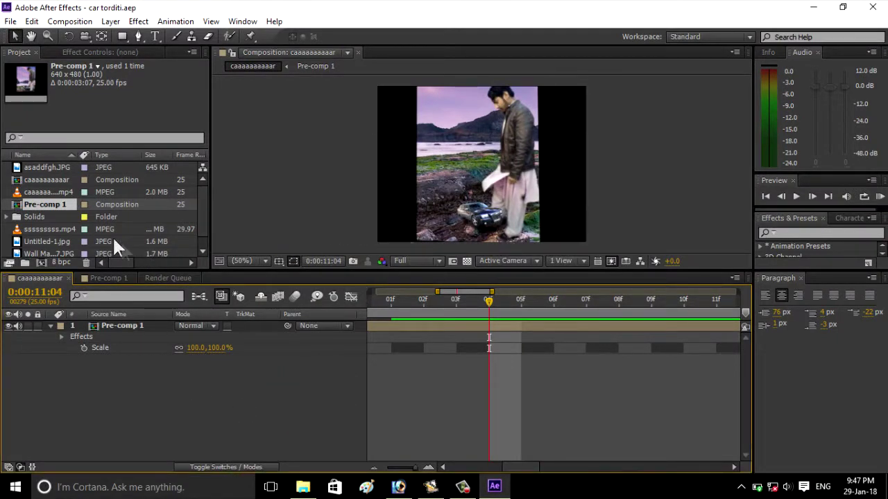
left_click_drag(201, 189, 202, 213)
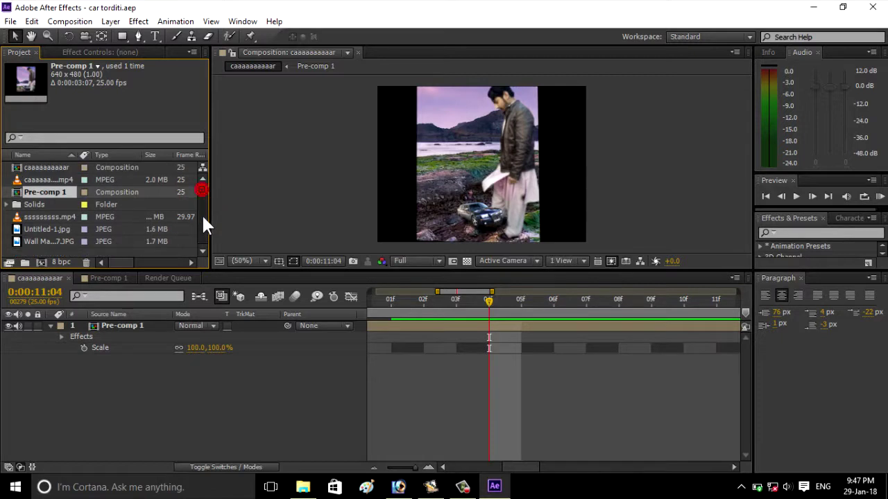
mouse_move(202, 215)
left_mouse_down()
mouse_move(203, 189)
mouse_move(202, 226)
left_mouse_up()
mouse_move(484, 302)
left_mouse_down()
mouse_move(449, 306)
mouse_move(603, 298)
mouse_move(570, 321)
left_mouse_up()
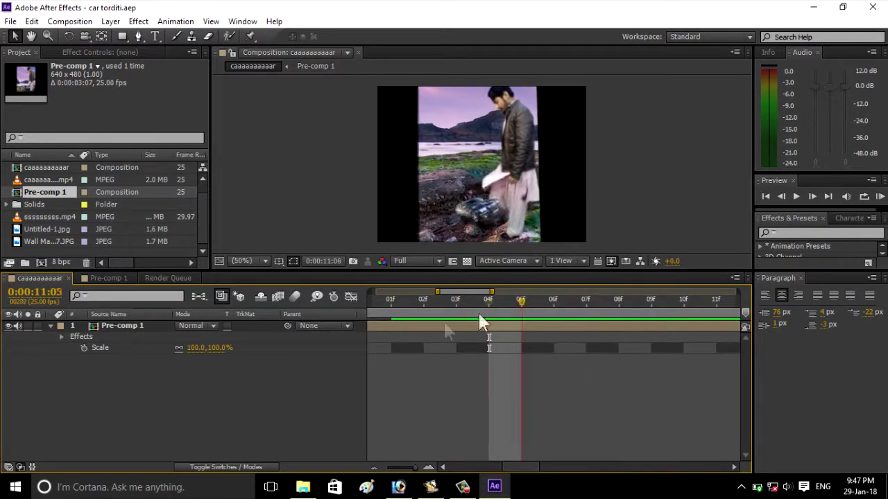
left_click_drag(570, 317, 435, 323)
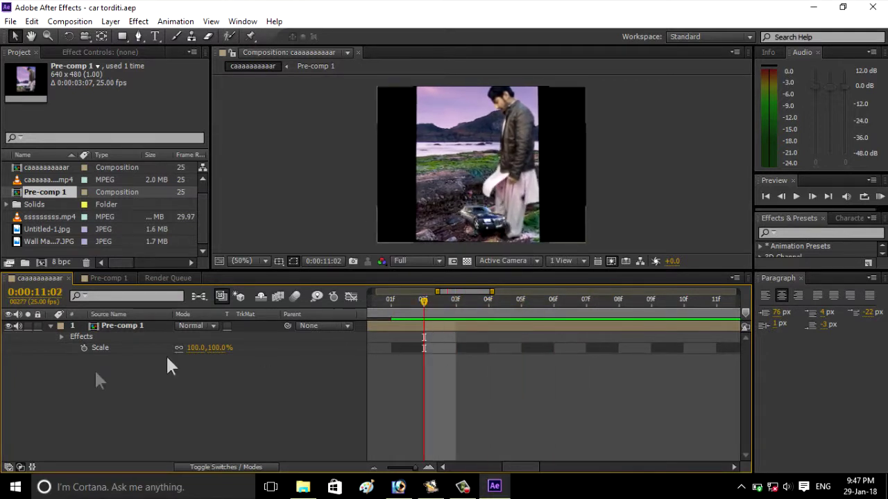
- Select the Pre-comp 1 layer, then Pre-comp 1 in the Project panel
left_click(128, 326)
left_click(127, 368)
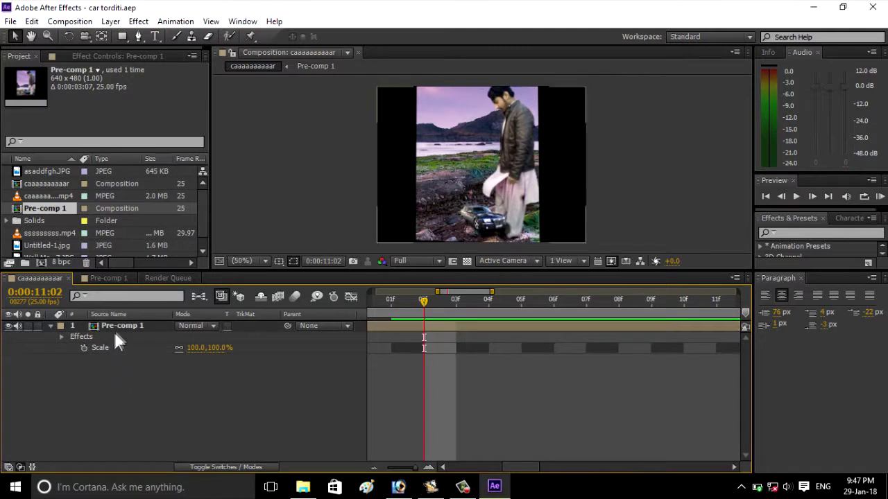
left_click(115, 328)
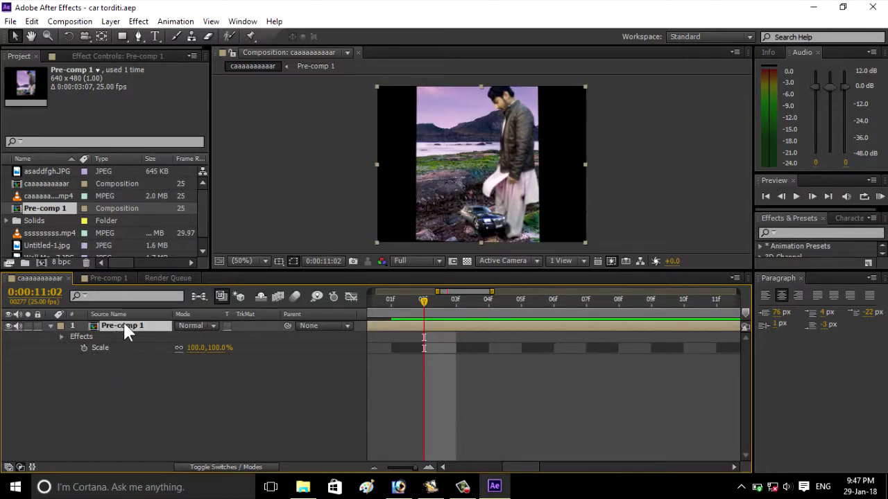
left_click(69, 207)
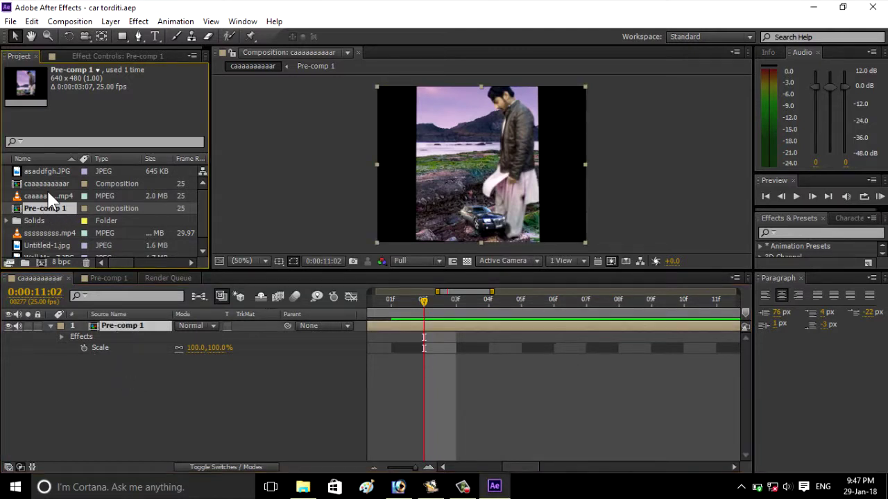
left_click(50, 197)
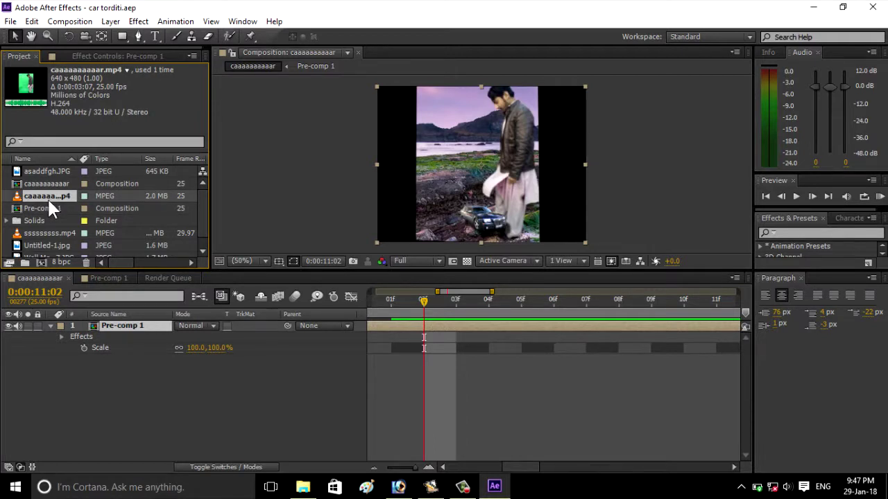
left_click(47, 207)
- Delete Pre-comp 1 and the Solids folder from the project
key("Delete")
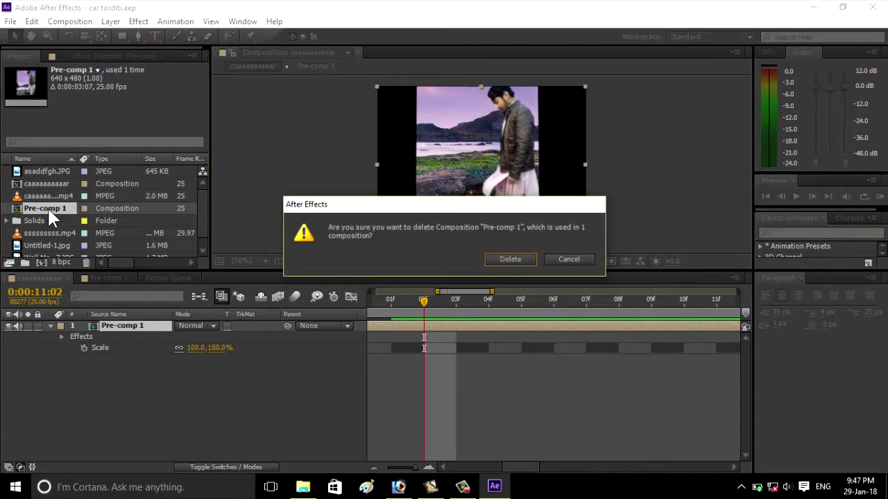
key("Return")
left_click(31, 202)
key("Delete")
key("Return")
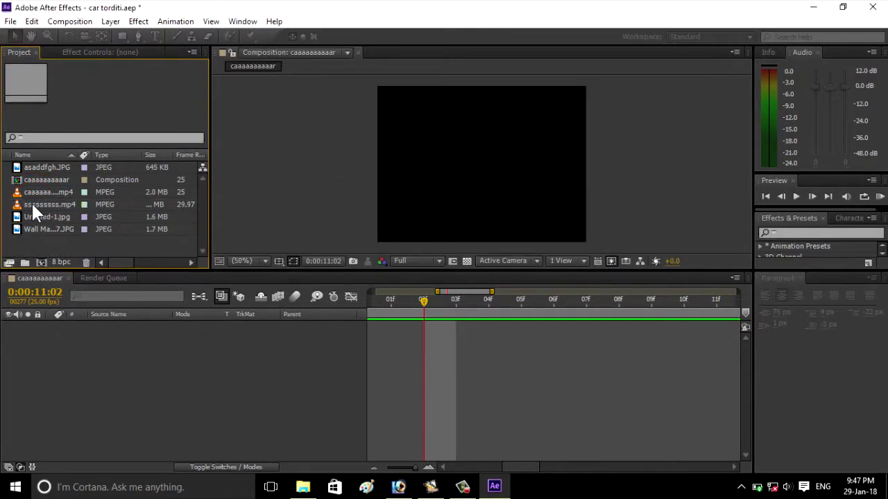
- Review the remaining footage, then delete the old composition and asaddfgh.JPG
left_click(33, 206)
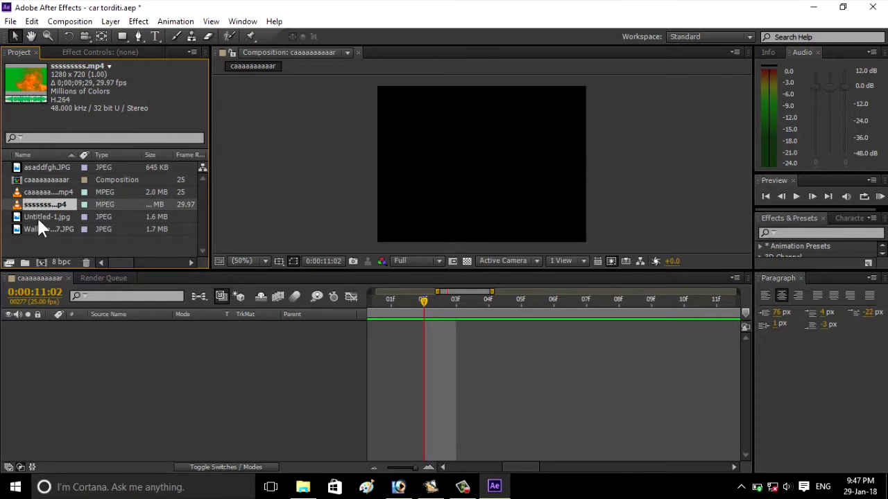
left_click(38, 217)
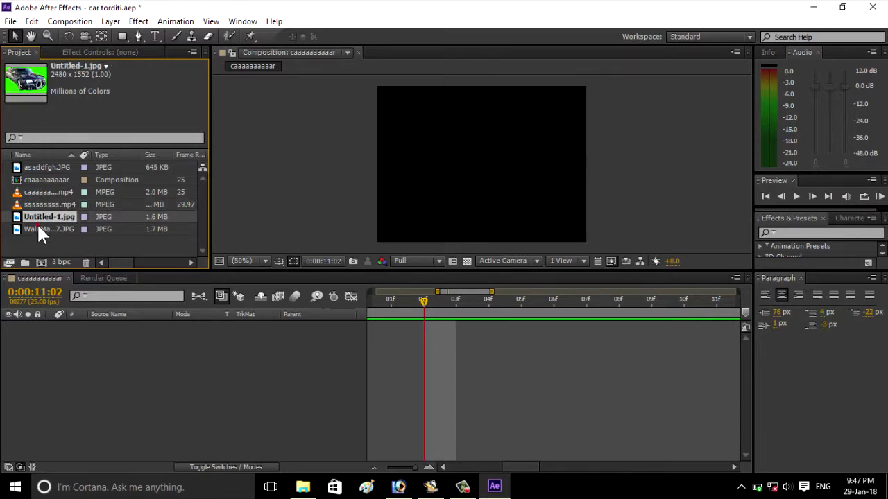
left_click(39, 229)
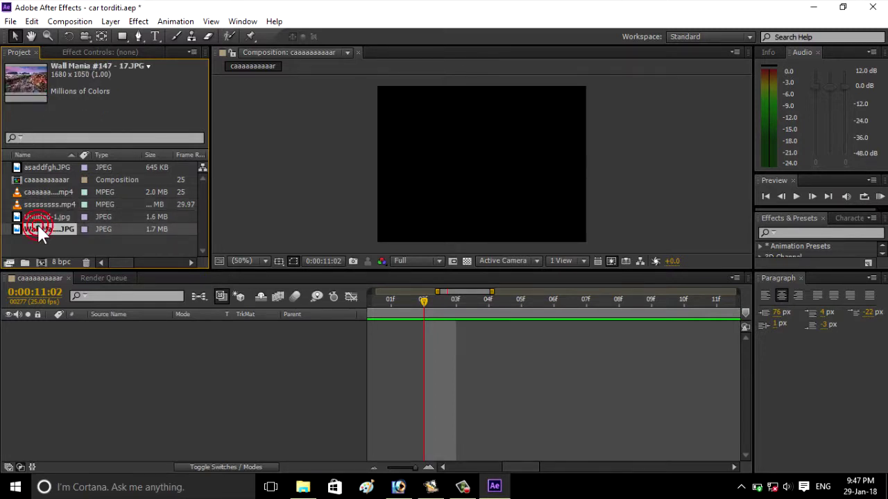
left_click(50, 182)
key("Delete")
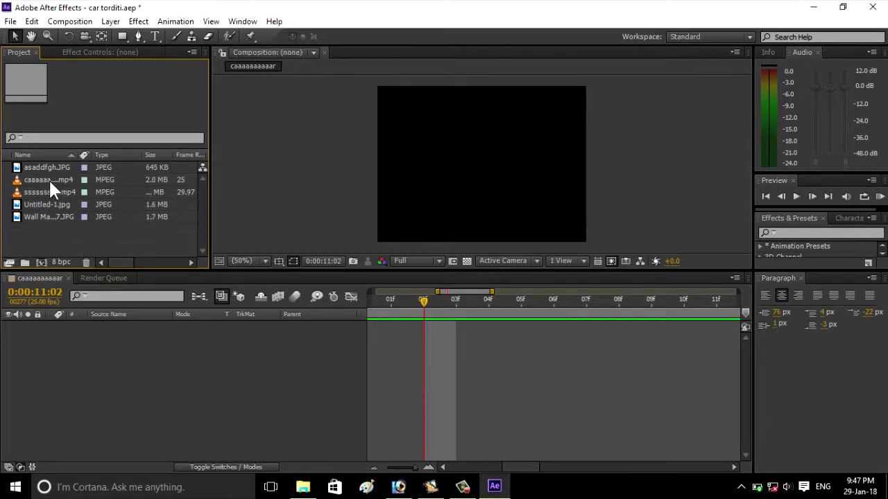
left_click(59, 168)
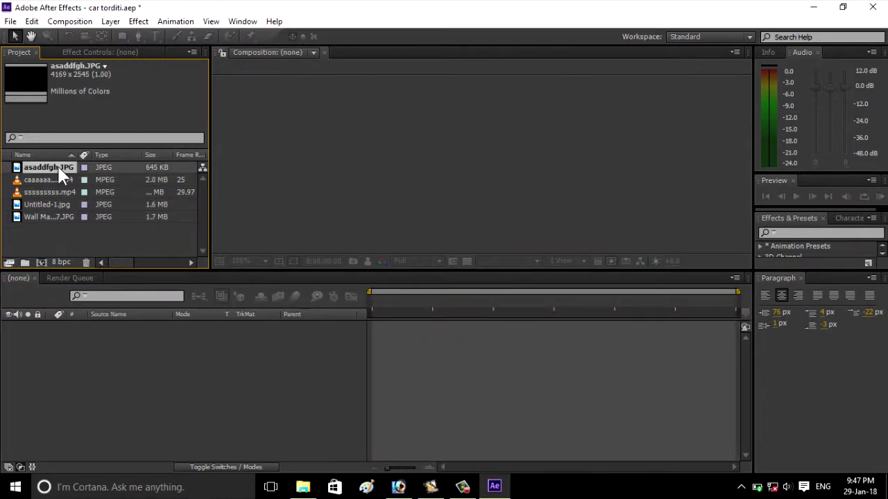
key("Delete")
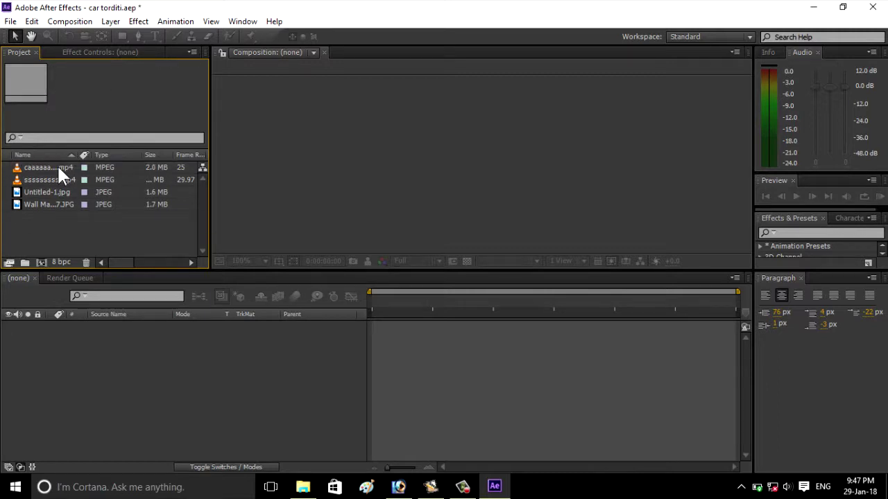
- Look over the remaining project items and select the man's green-screen clip
left_click(36, 189)
left_click(35, 189)
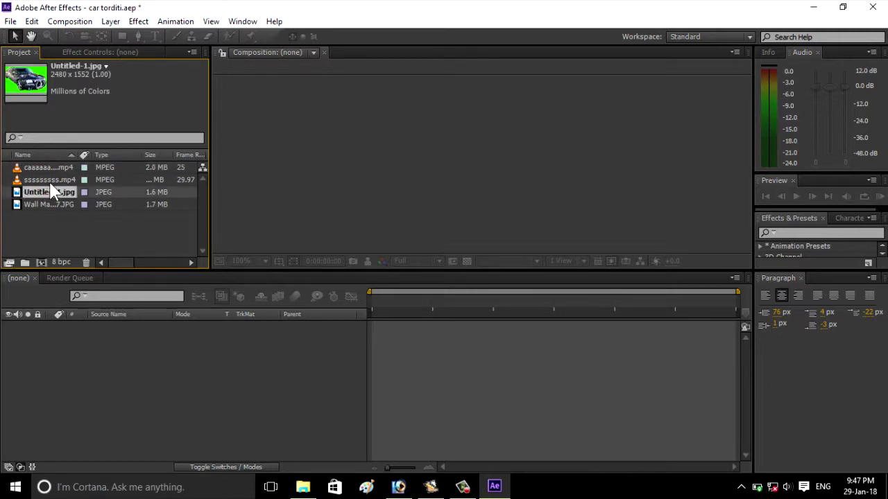
left_click(48, 180)
left_click(49, 179)
left_click(52, 168)
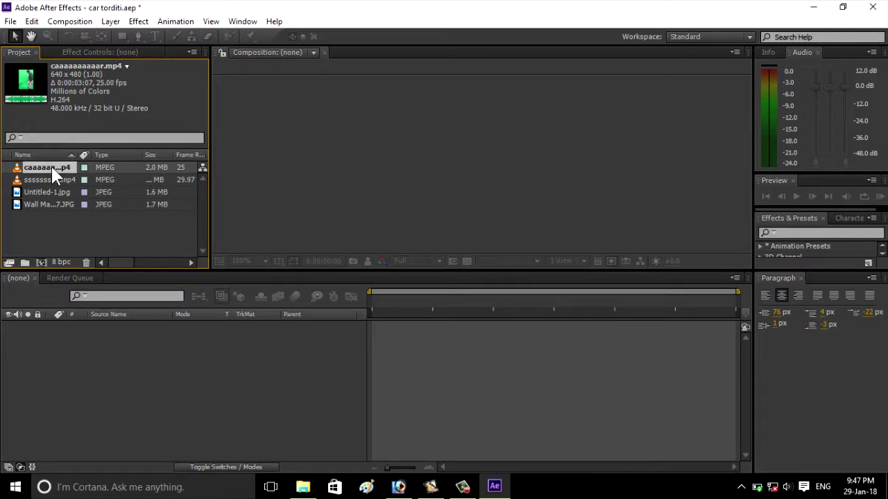
- Create a 640 x 480, 25 fps composition from caaaaaaaaar.mp4 and preview its frames
left_click_drag(55, 174, 541, 132)
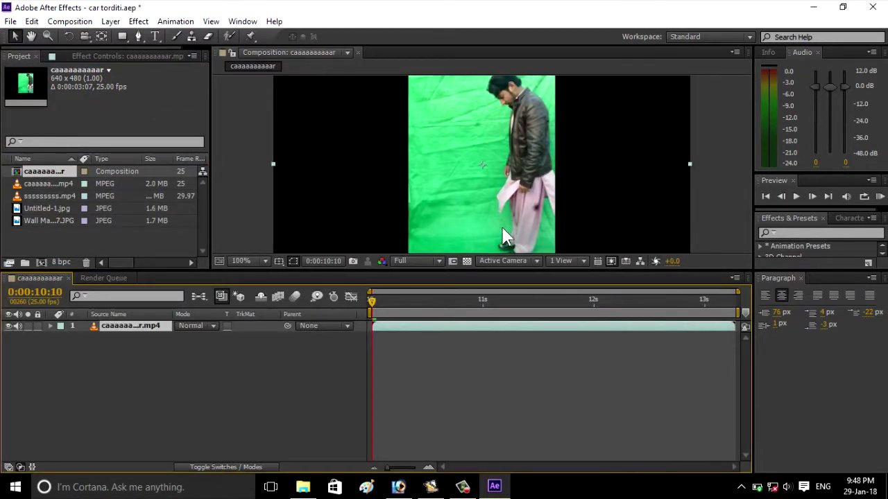
mouse_move(373, 301)
left_mouse_down()
mouse_move(513, 315)
mouse_move(535, 307)
mouse_move(646, 310)
mouse_move(376, 312)
mouse_move(416, 325)
mouse_move(359, 316)
left_mouse_up()
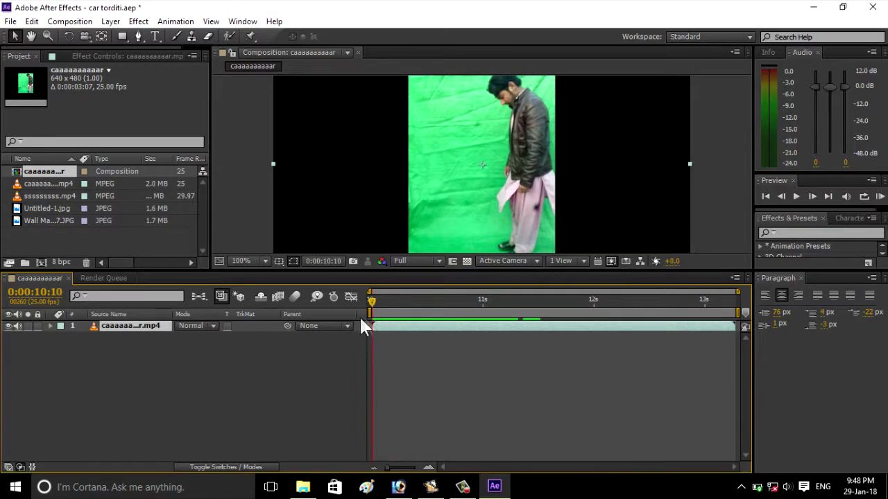
left_click(39, 207)
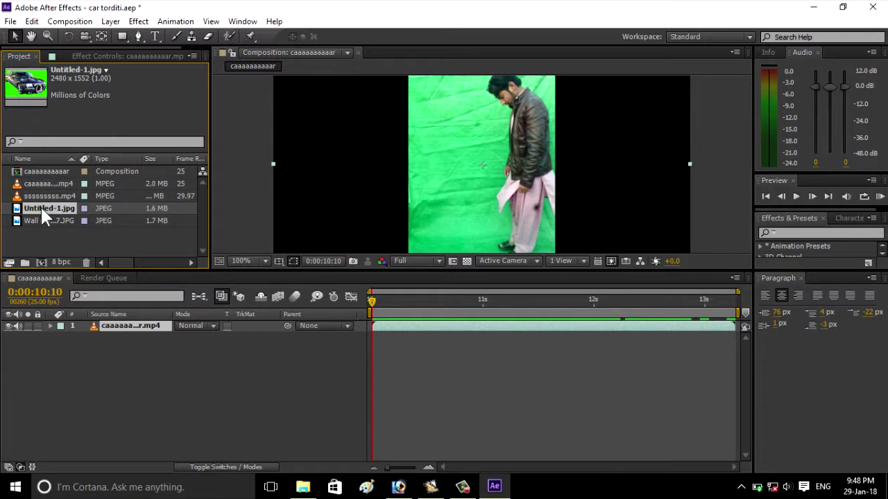
- Add Untitled-1.jpg as a layer above the man's clip and scale it to 15%
left_click_drag(40, 207, 479, 161)
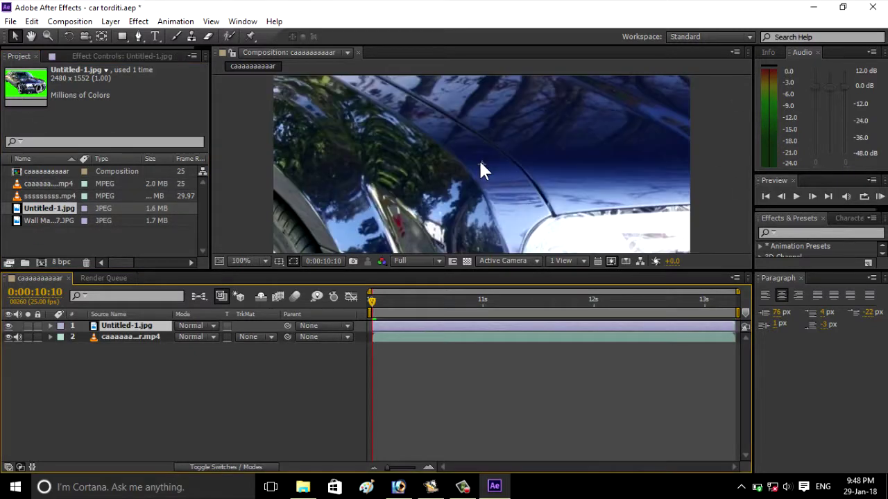
key("s")
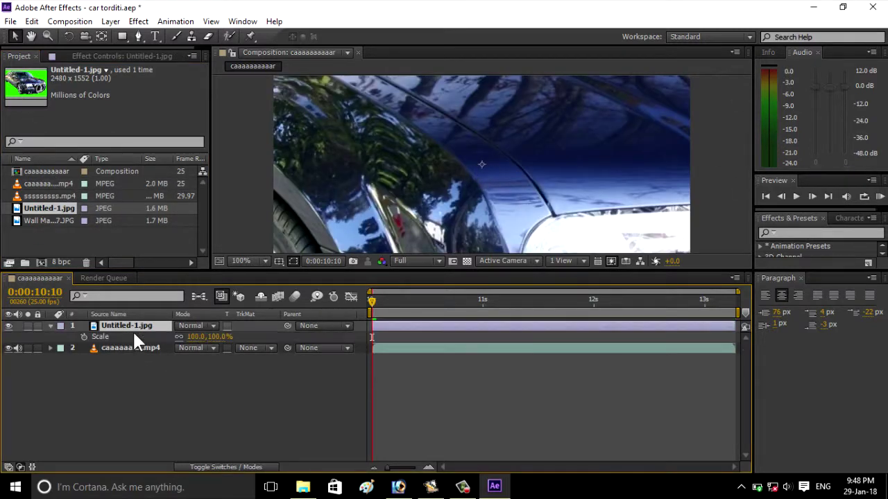
left_click_drag(190, 337, 130, 336)
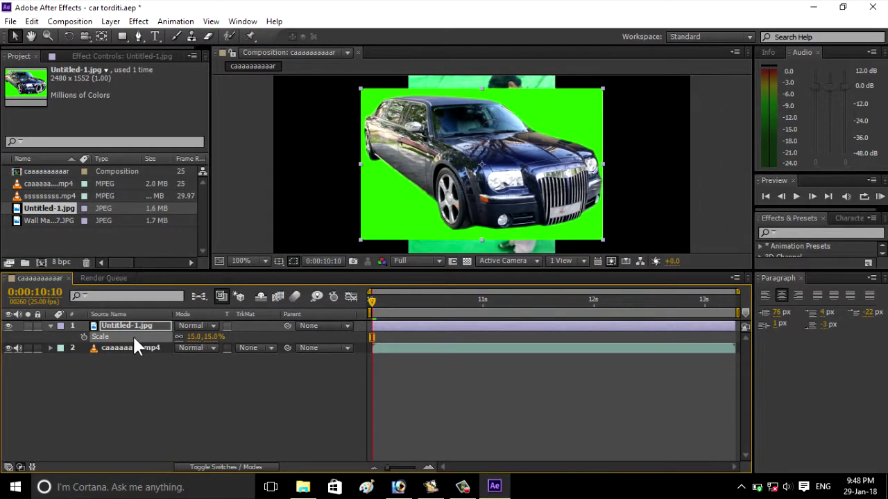
left_click(816, 232)
type("kel")
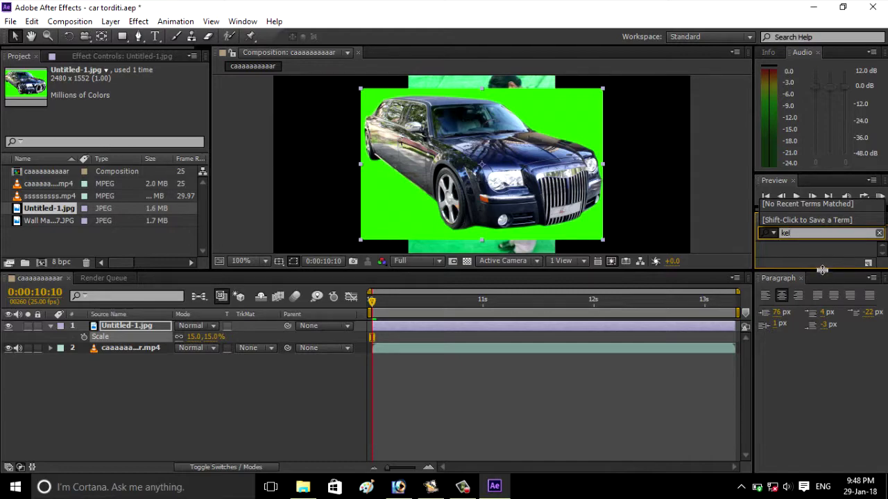
- Apply Keylight (1.2) to the car layer and sample the green backdrop as Screen Colour
left_click_drag(822, 270, 808, 350)
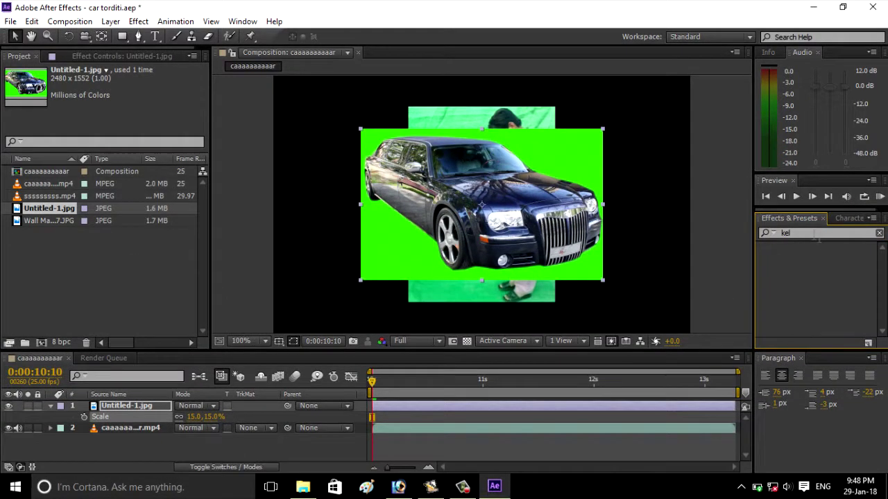
left_click(810, 234)
key("BackSpace")
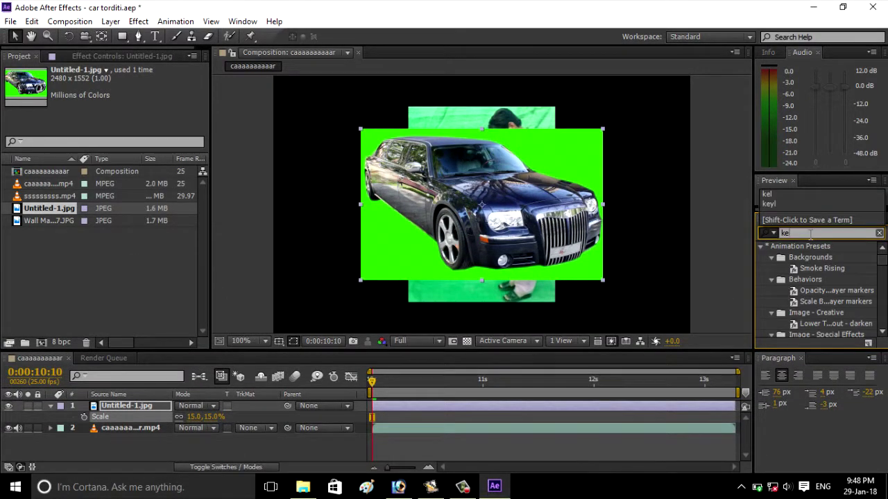
type("yl")
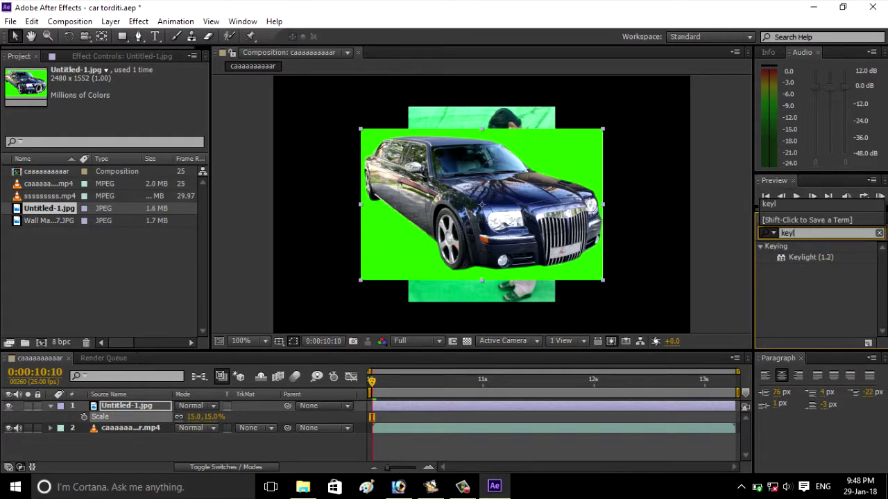
key("Return")
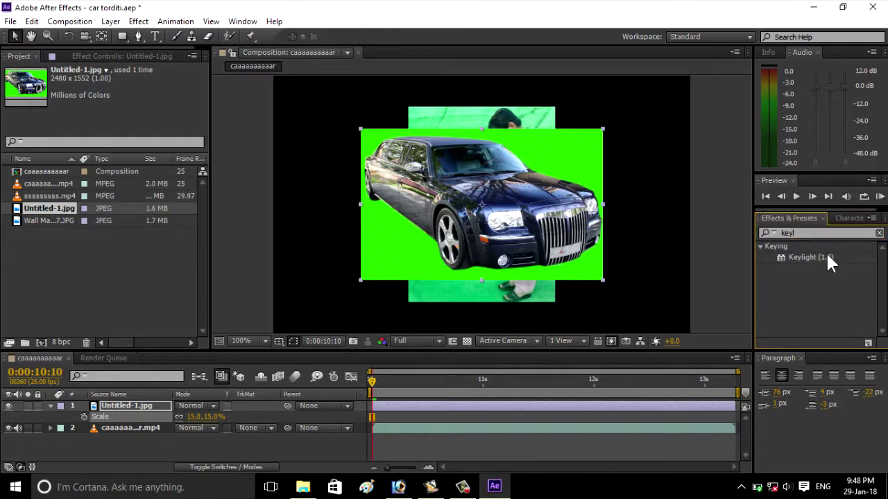
left_click(802, 260)
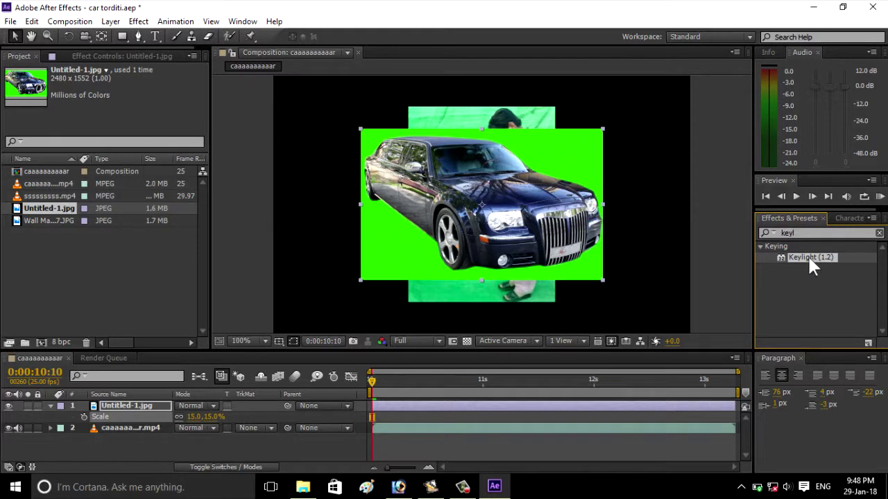
left_click_drag(809, 259, 480, 215)
left_click(138, 162)
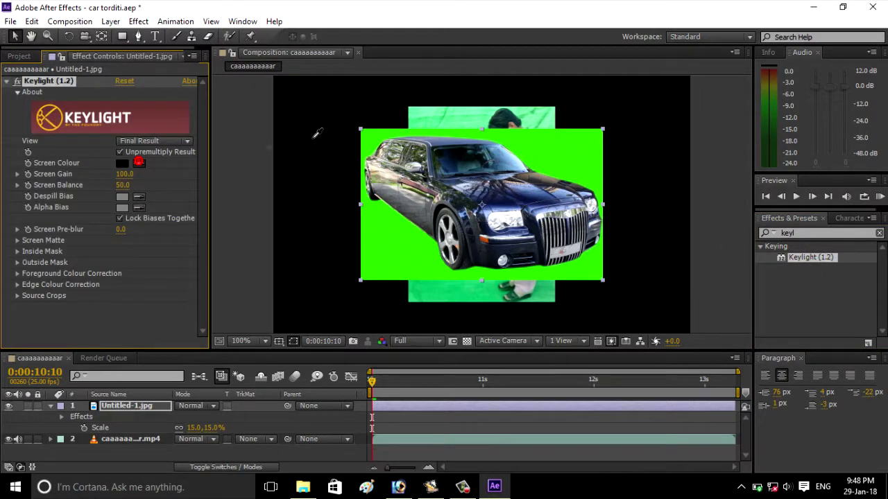
left_click(379, 133)
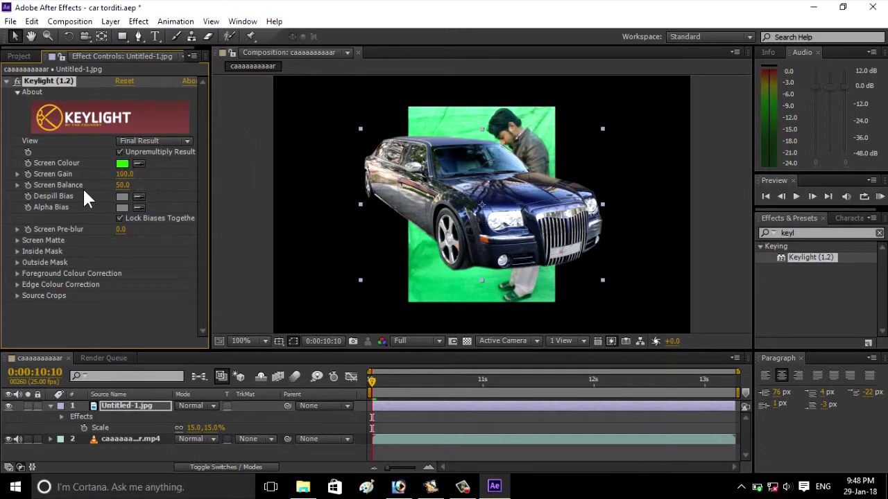
left_click(19, 55)
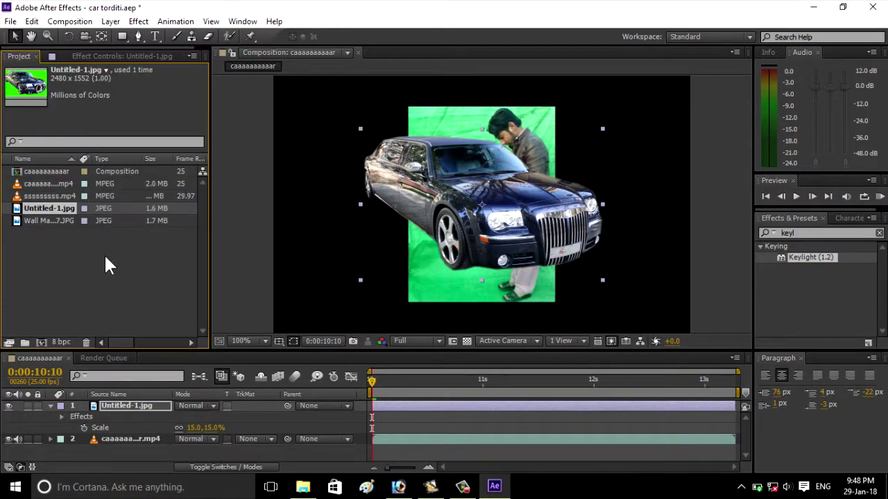
- Scale the car down to 4% and place it at 336, 370 beside the man's feet
left_click(54, 409)
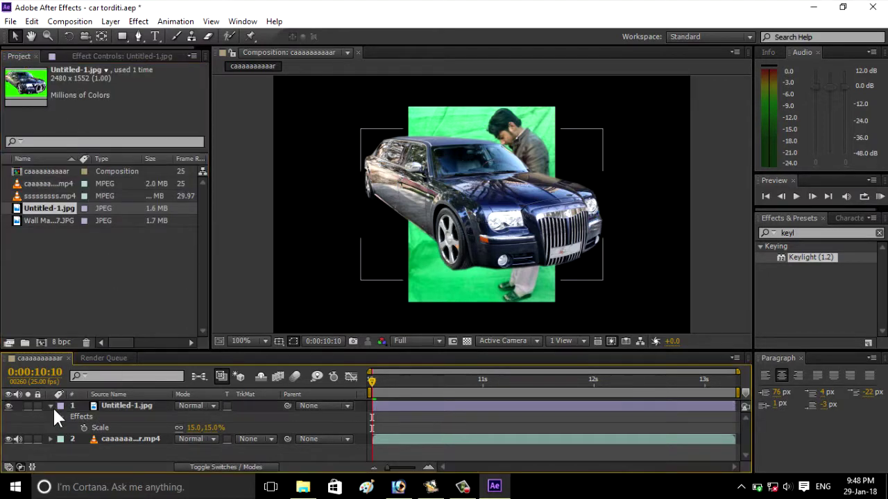
left_click(50, 405)
left_click(50, 406)
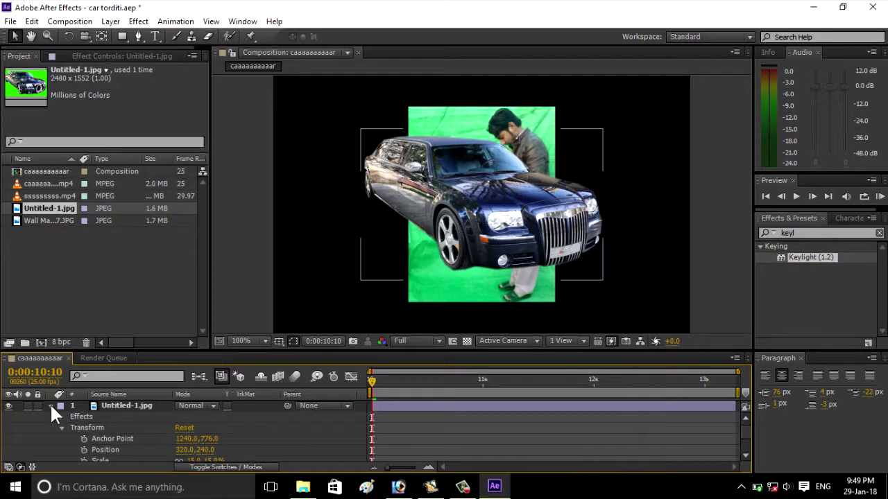
key("s")
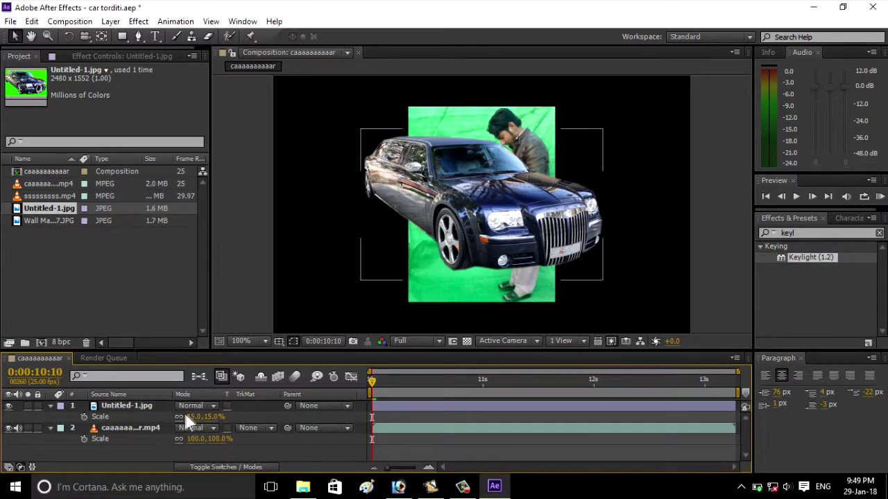
left_click_drag(194, 421, 192, 419)
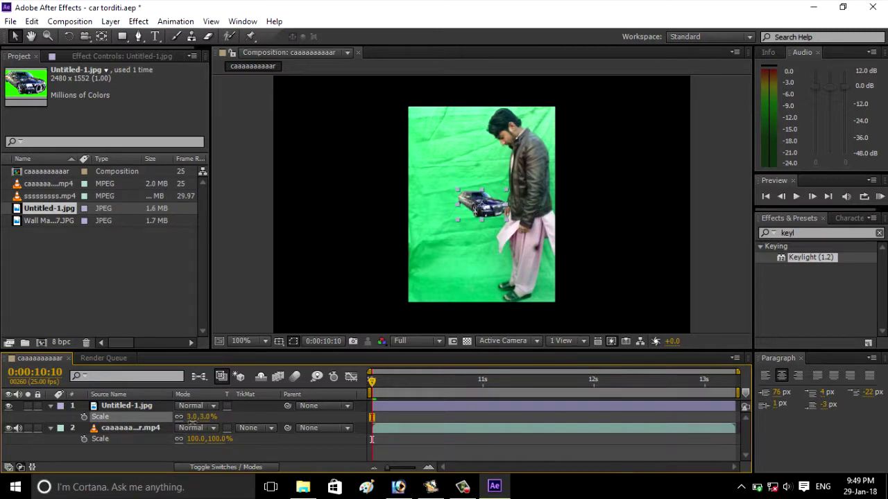
left_click_drag(192, 419, 194, 428)
left_click_drag(468, 208, 467, 280)
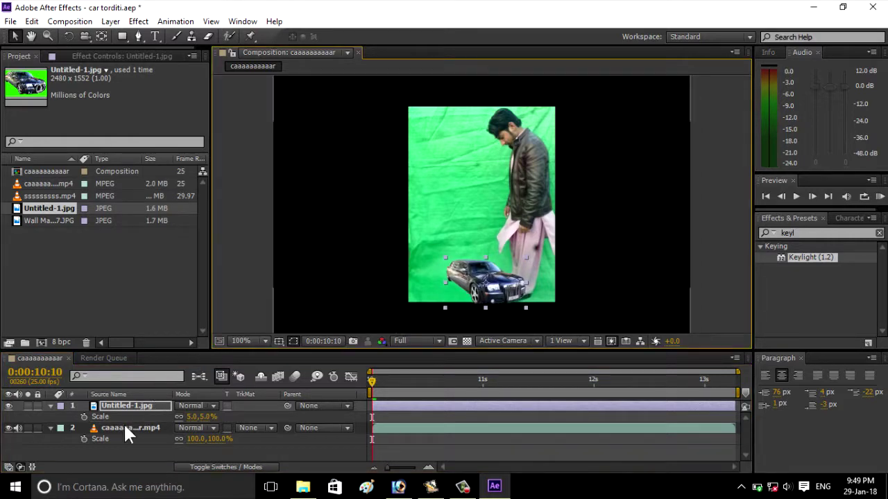
left_click_drag(189, 421, 190, 424)
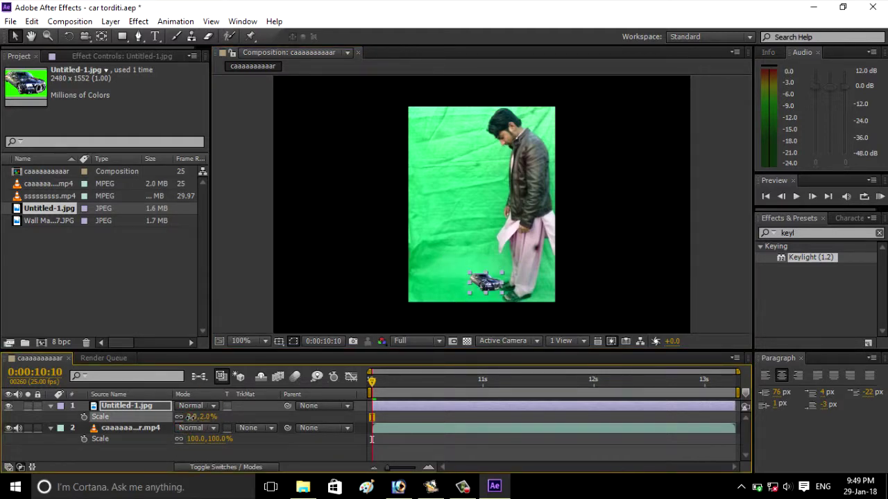
left_click_drag(190, 417, 189, 417)
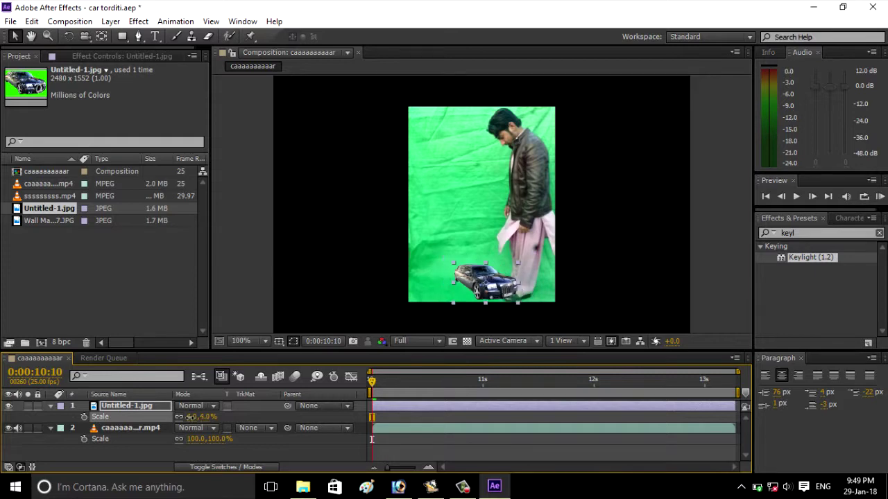
left_click_drag(467, 283, 475, 290)
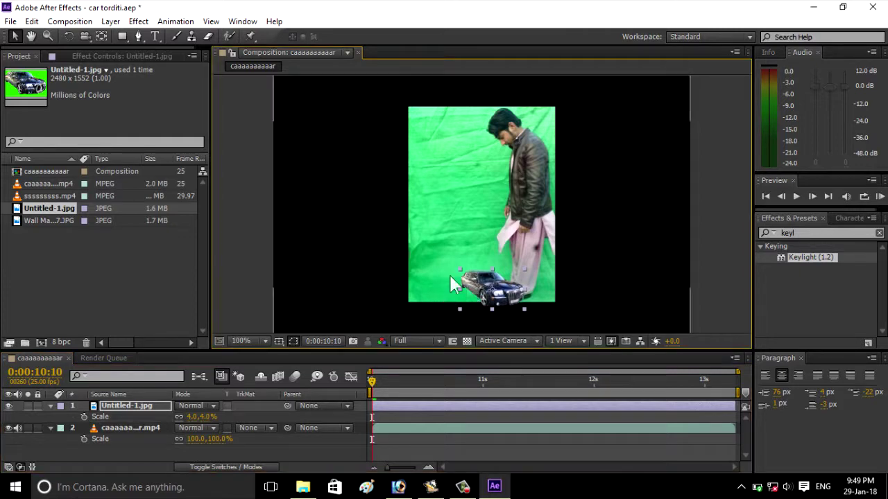
left_click(50, 406)
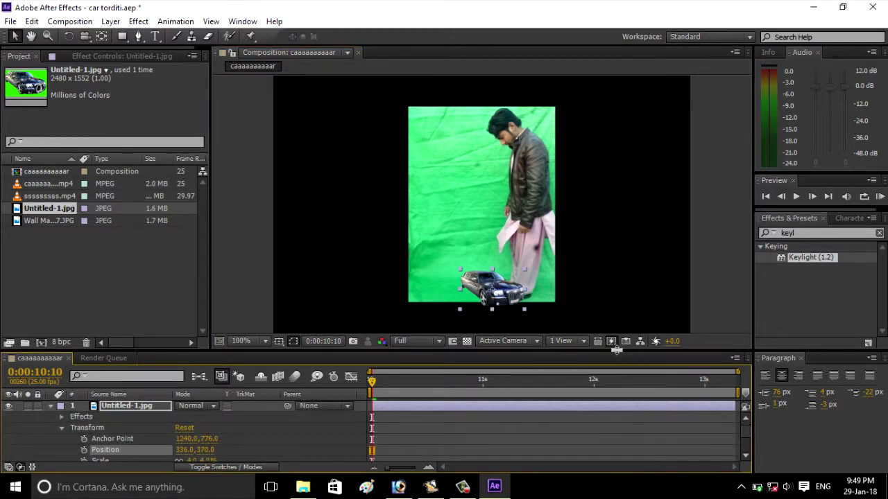
- Add Position (336, 370) and Rotation (0°) keyframes on the car at 0:00:10:10
left_click_drag(617, 351, 614, 312)
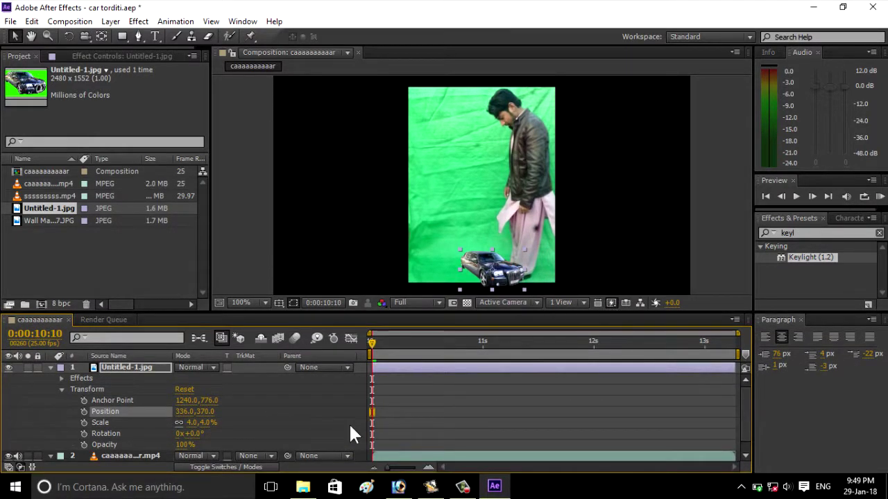
left_click(84, 411)
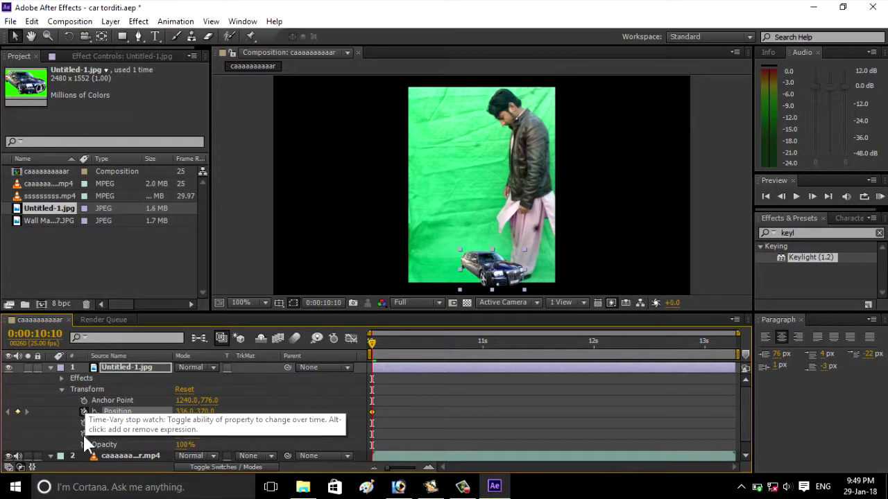
left_click(84, 434)
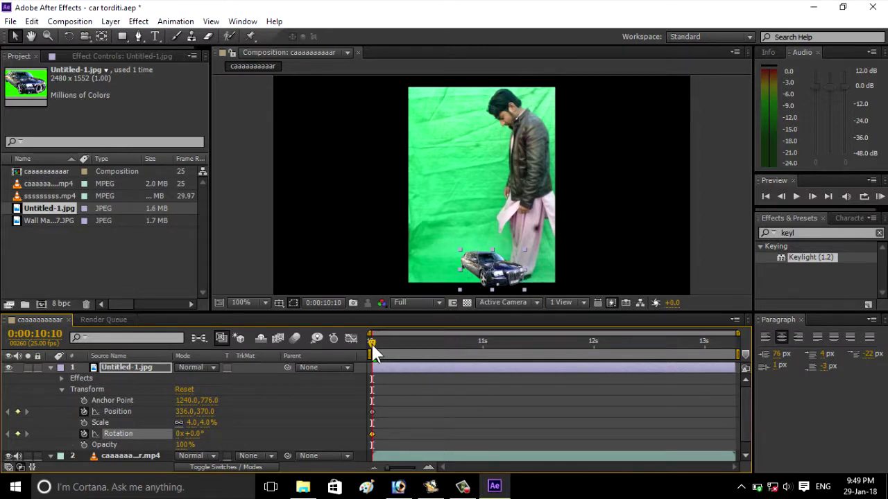
- At 0:00:10:19, tilt the car to -22.2° with the Rotation tool
mouse_move(373, 346)
left_mouse_down()
mouse_move(411, 350)
mouse_move(399, 346)
mouse_move(417, 360)
left_mouse_up()
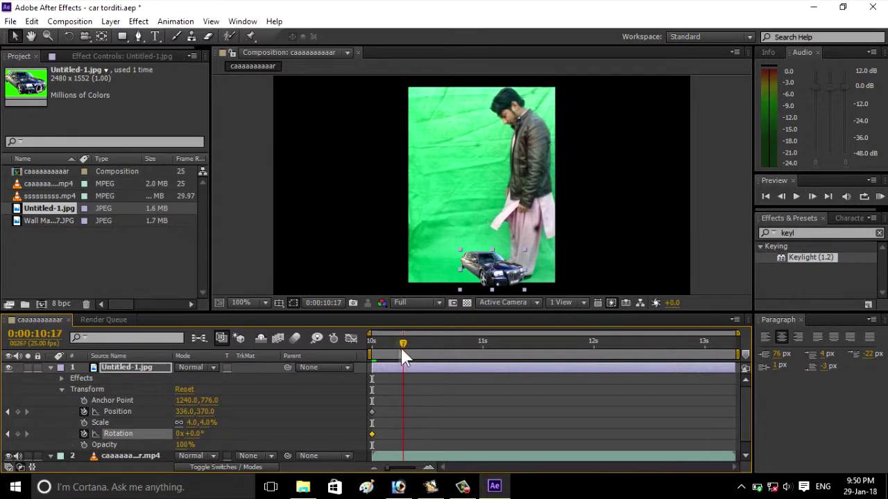
left_click_drag(414, 351, 411, 351)
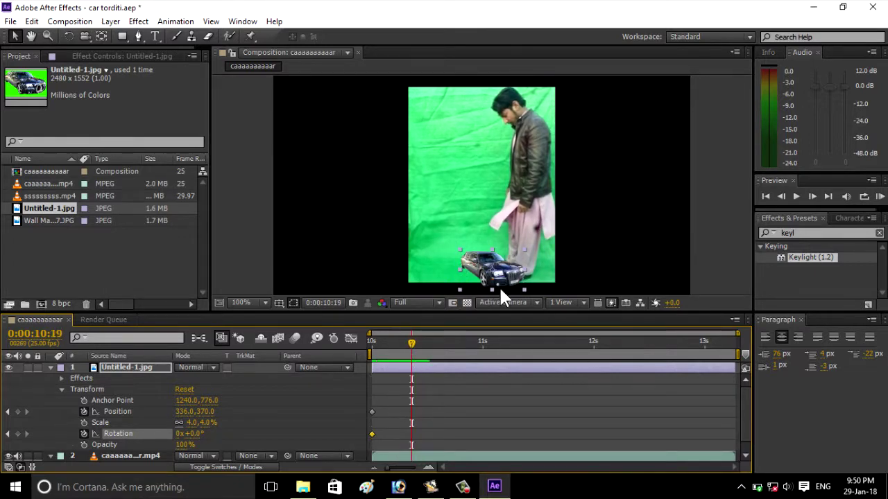
left_click(71, 36)
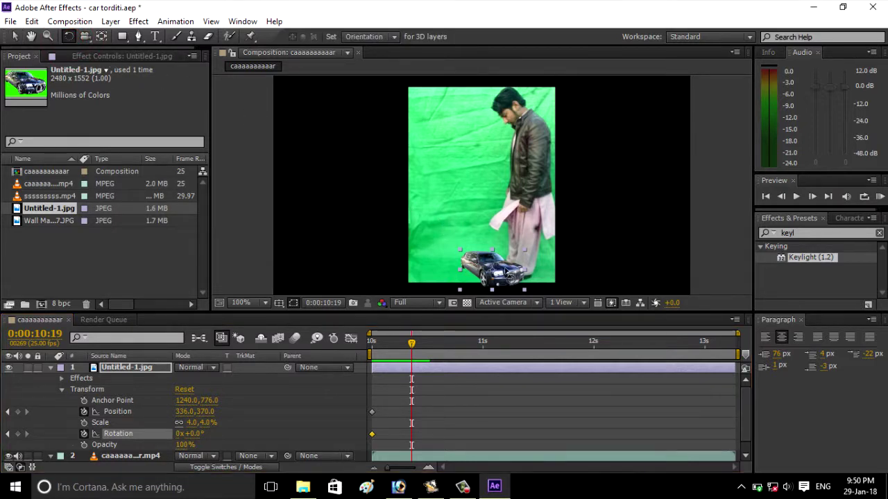
left_click_drag(506, 274, 503, 269)
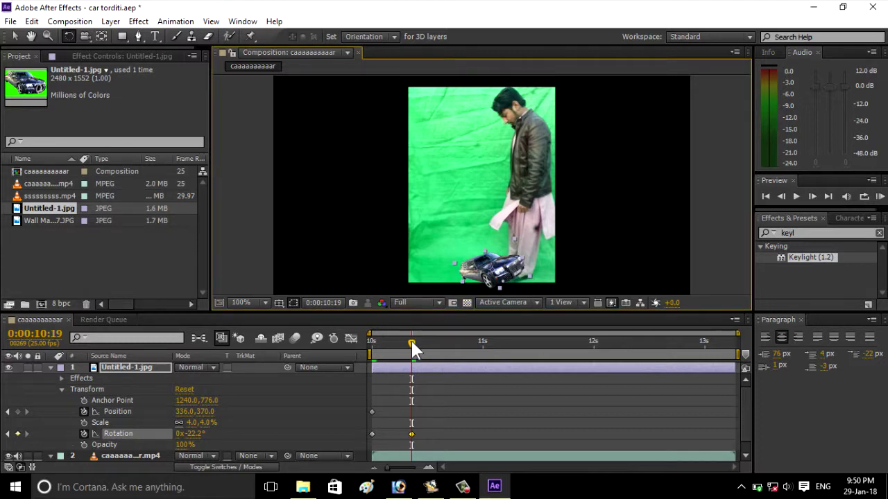
- Shift both Rotation keyframes slightly to retime the car's tilt
mouse_move(411, 344)
left_mouse_down()
mouse_move(368, 342)
mouse_move(408, 344)
left_mouse_up()
left_click_drag(412, 434, 394, 435)
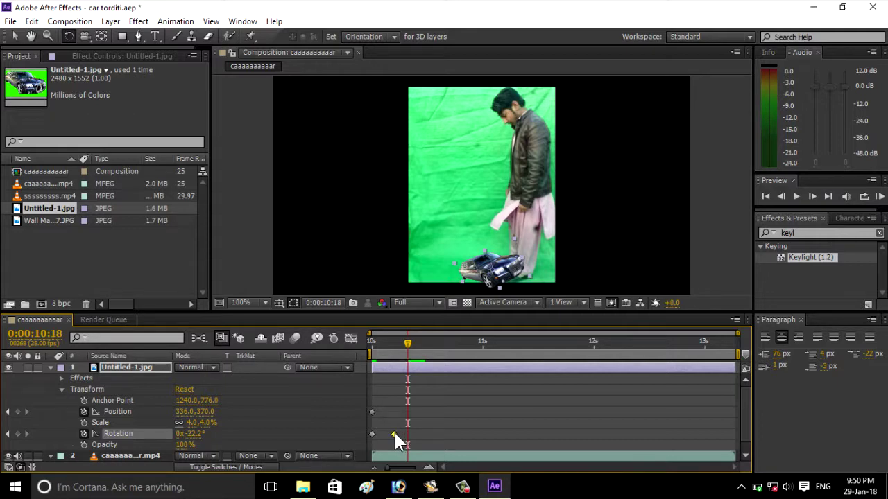
left_click_drag(407, 347, 369, 343)
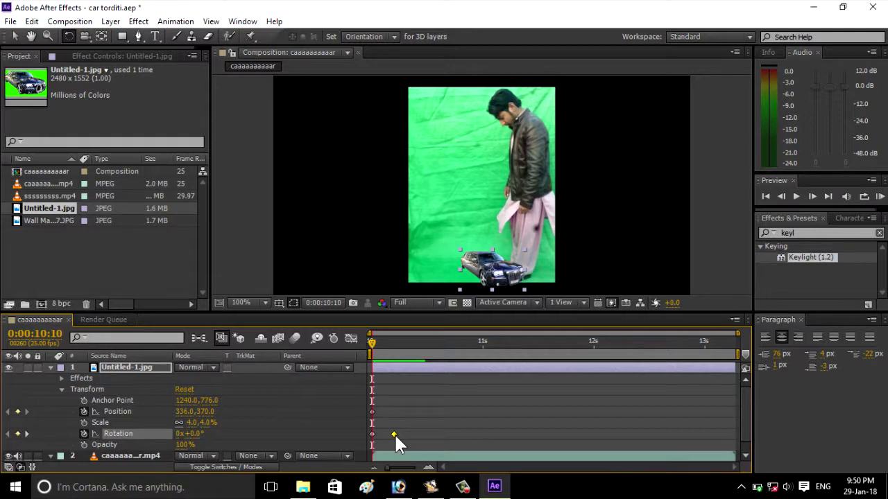
left_click(372, 434)
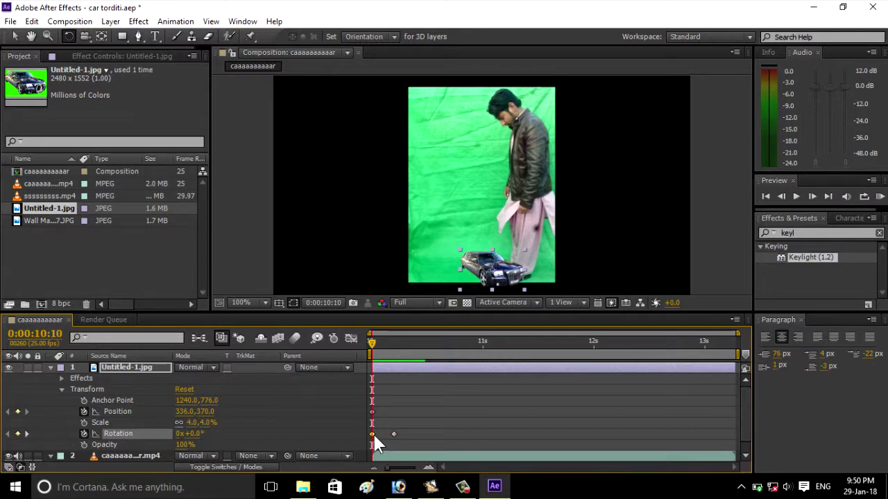
left_click_drag(372, 435, 381, 434)
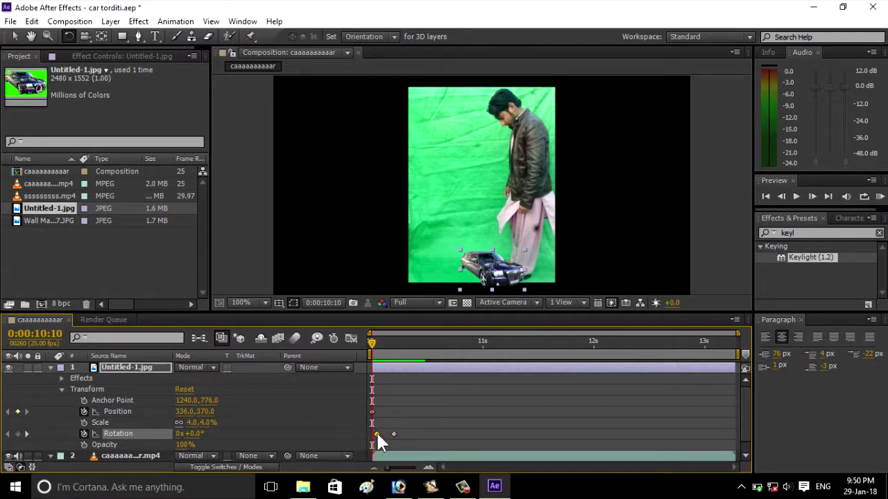
left_click_drag(393, 434, 403, 434)
- Slide the -22.2° Rotation keyframe to 0:00:10:23, scrubbing to check the tilt
double_click(380, 434)
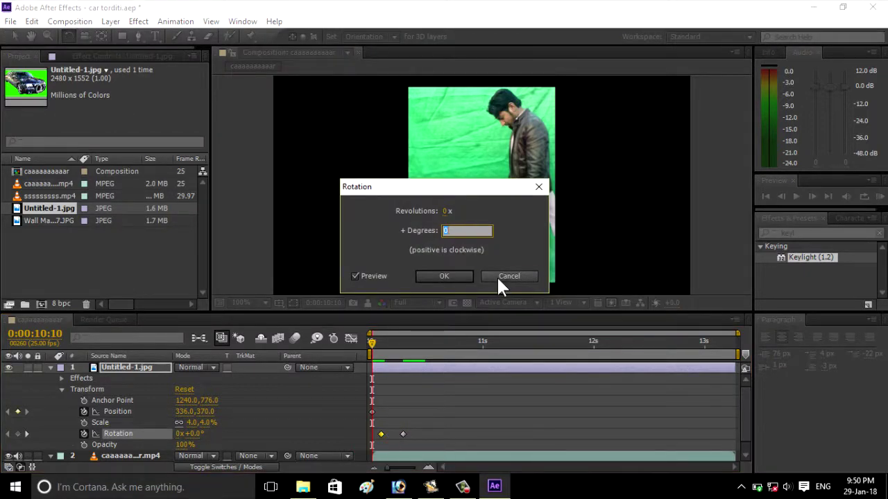
left_click(498, 277)
left_click_drag(380, 434, 407, 434)
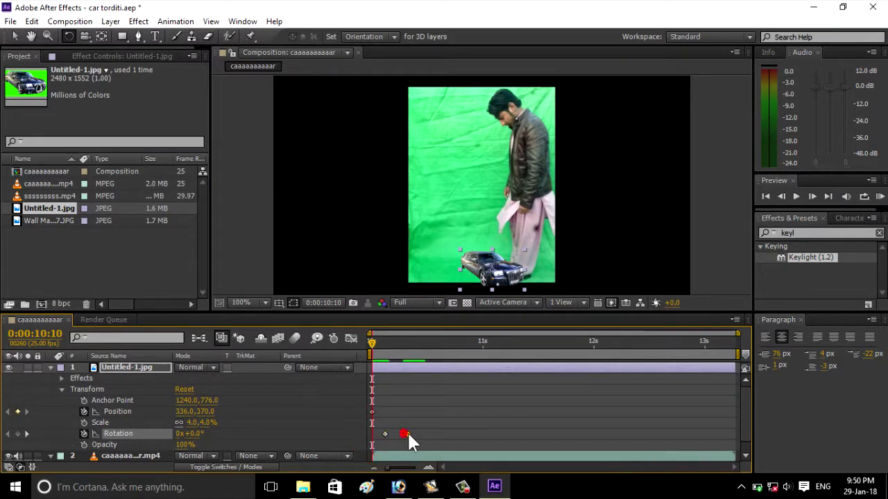
mouse_move(371, 342)
left_mouse_down()
mouse_move(406, 343)
mouse_move(398, 347)
left_mouse_up()
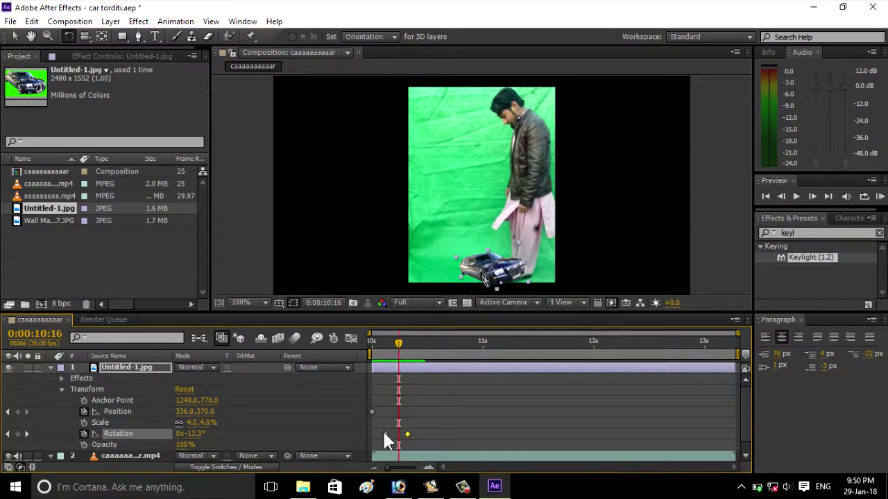
left_click_drag(384, 435, 391, 436)
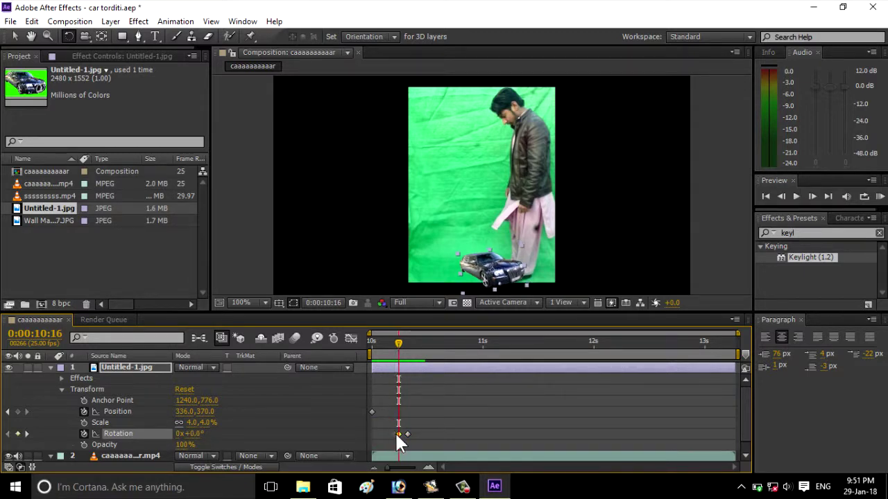
left_click_drag(408, 435, 421, 434)
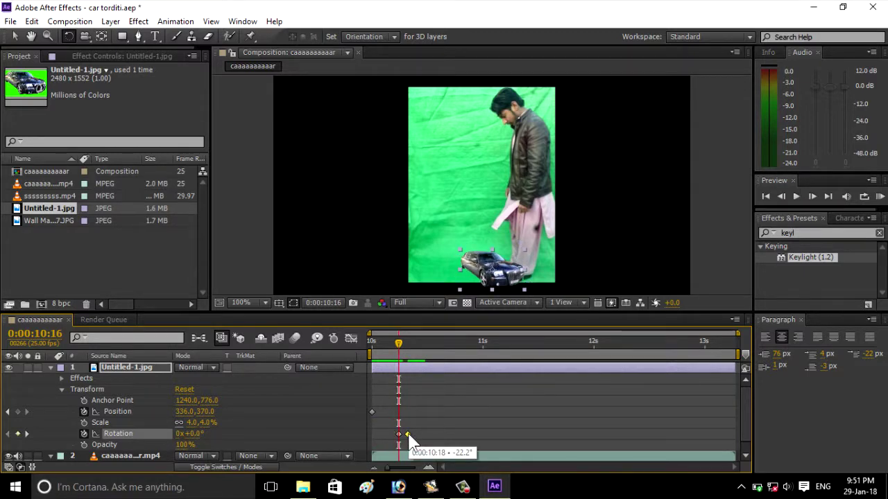
mouse_move(397, 341)
left_mouse_down()
mouse_move(445, 353)
mouse_move(430, 352)
left_mouse_up()
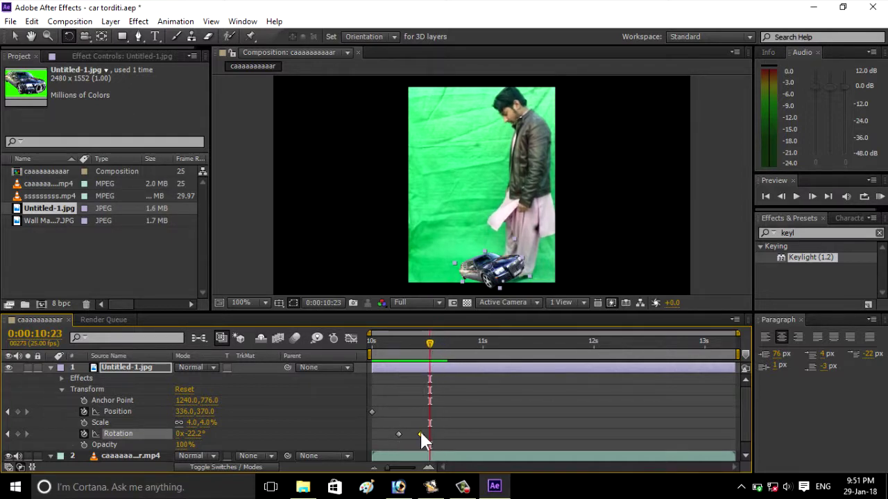
left_click_drag(421, 434, 429, 435)
left_click_drag(430, 343, 461, 357)
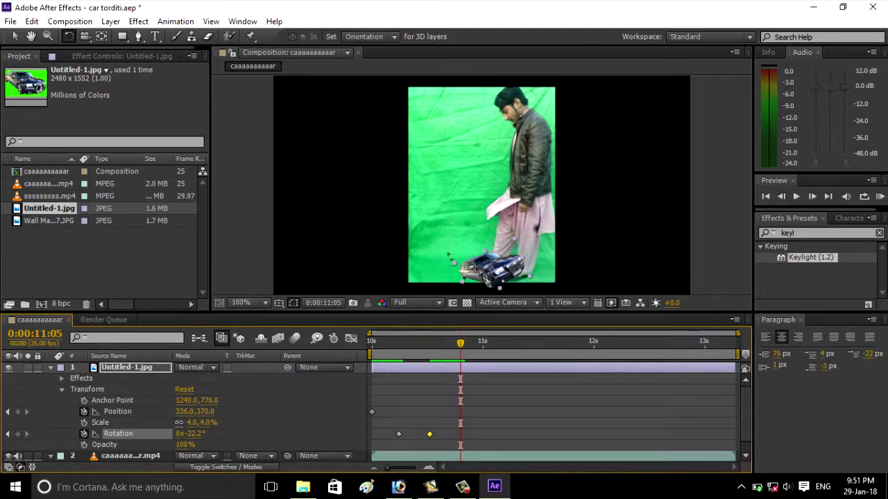
- At 0:00:11:05, lift the car slightly and tilt it further back
left_click(17, 35)
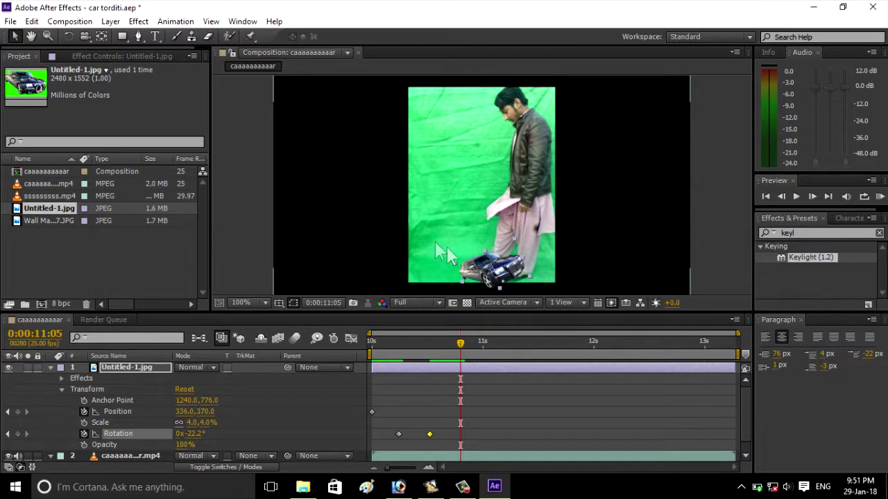
left_click_drag(481, 281, 470, 270)
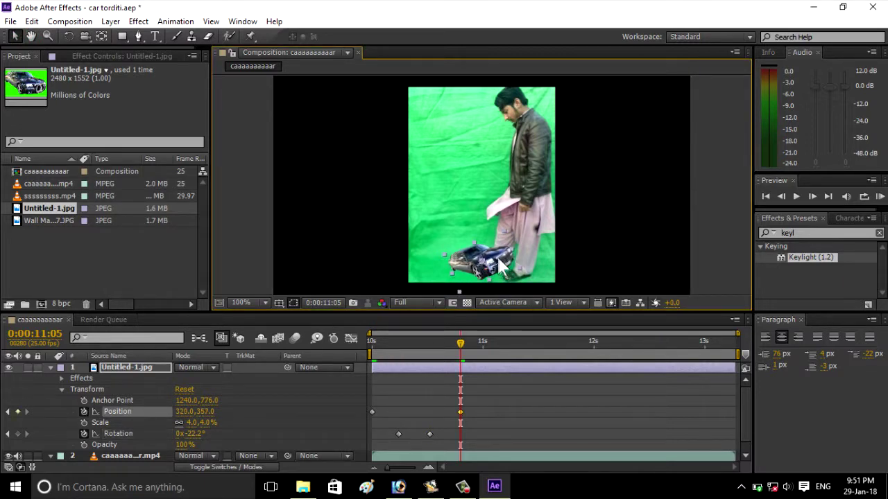
left_click(67, 36)
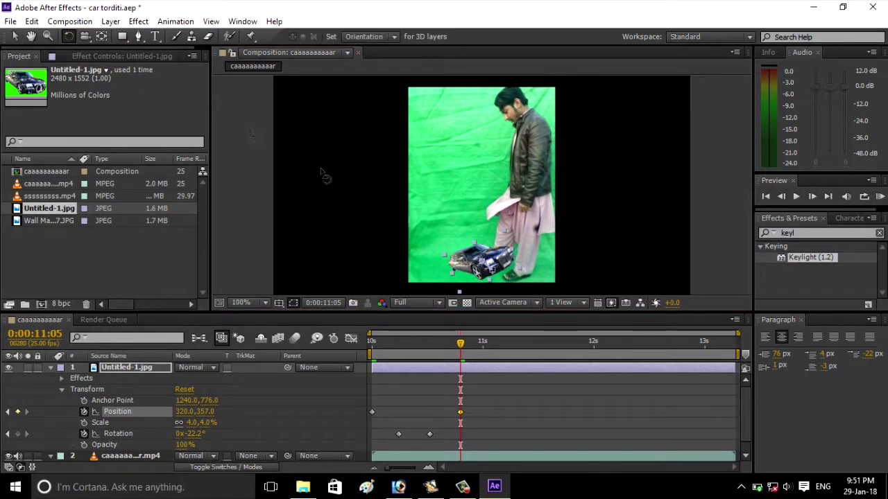
left_click_drag(497, 265, 496, 258)
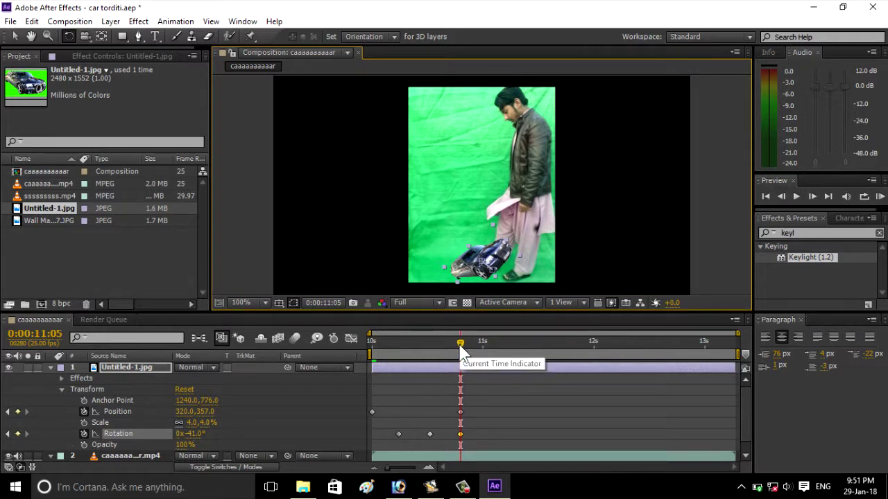
- At 0:00:11:07, move the car up-left to 316, 339 and rotate it to -49.2°
left_click_drag(460, 346, 468, 347)
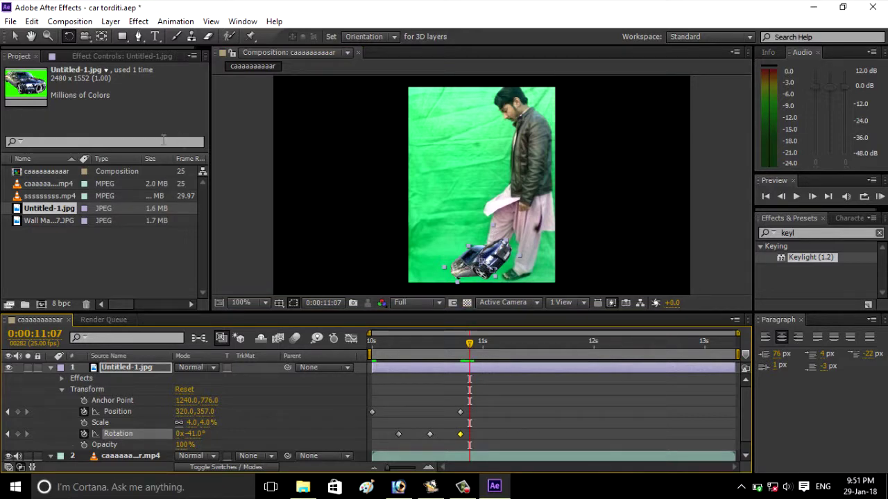
left_click(14, 36)
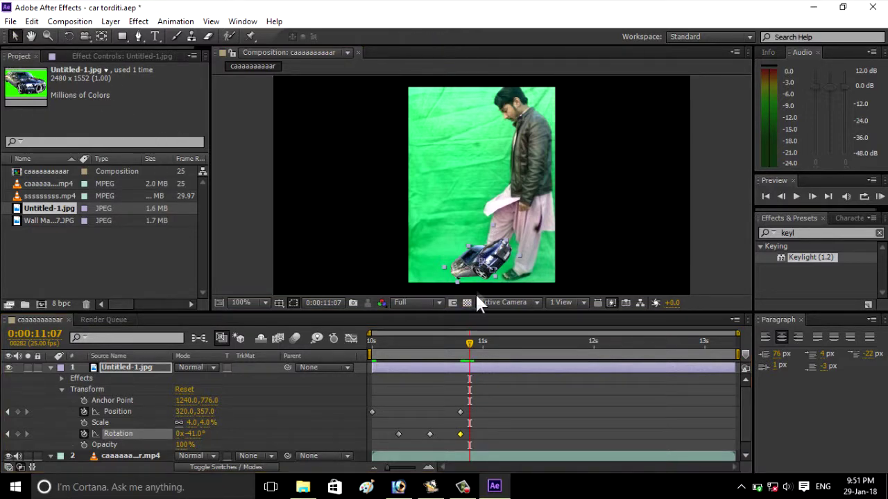
left_click_drag(470, 269, 466, 257)
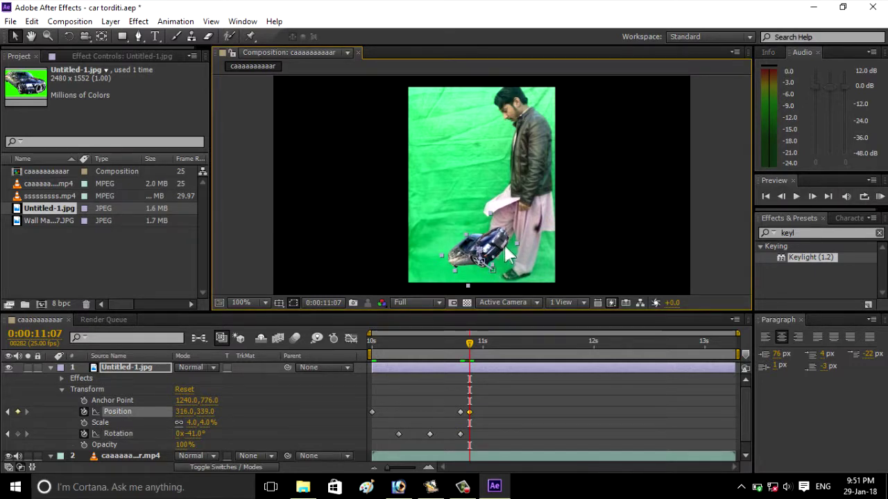
left_click(69, 37)
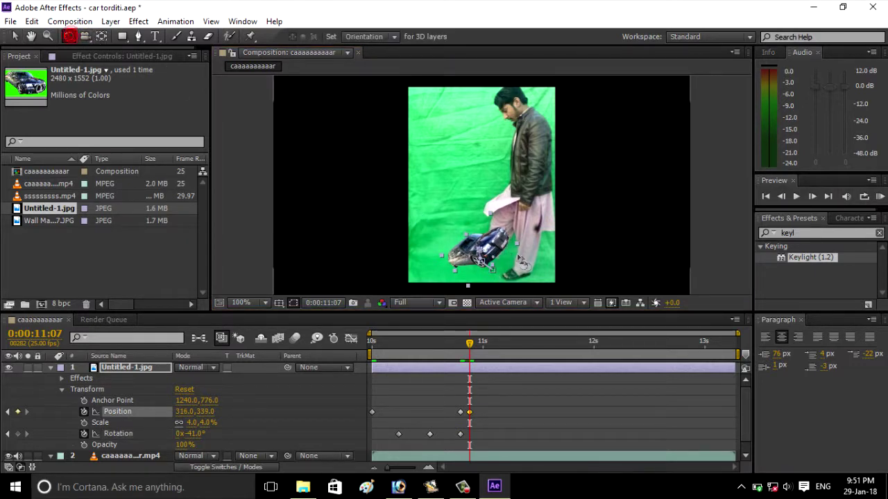
left_click_drag(509, 252, 501, 251)
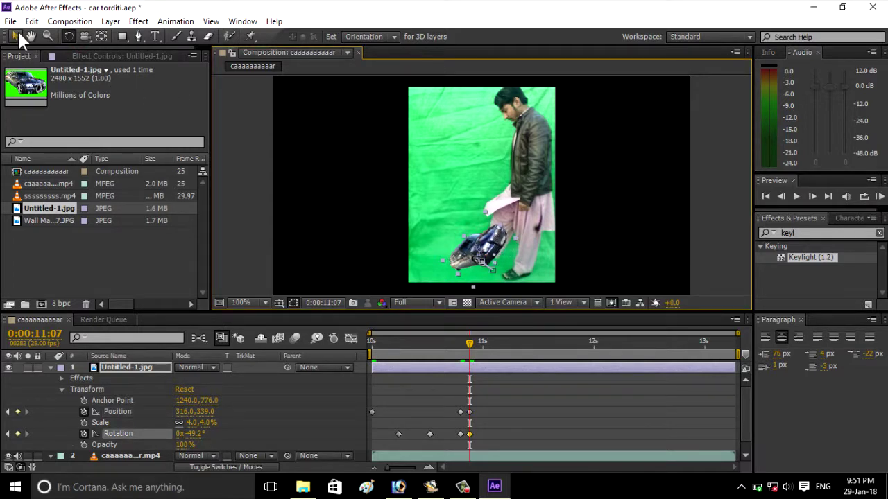
- At 0:00:11:09, raise the car higher and leftward to 299, 311
left_click(17, 36)
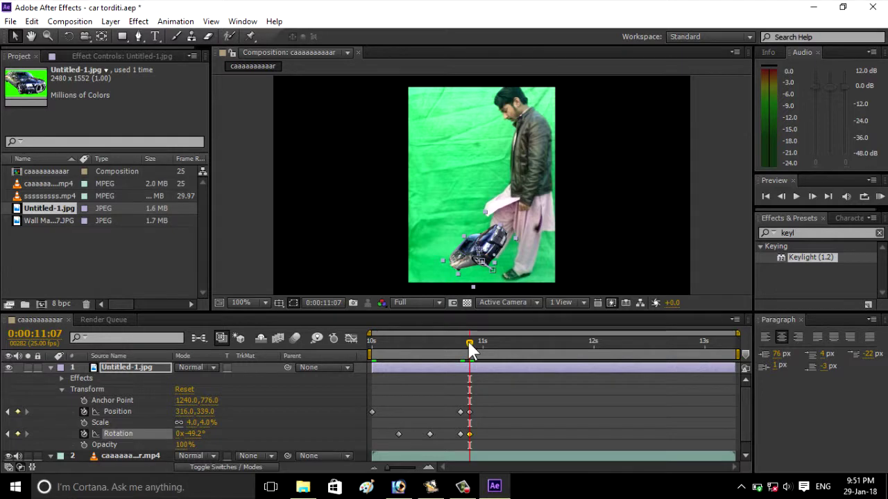
left_click_drag(471, 340, 478, 340)
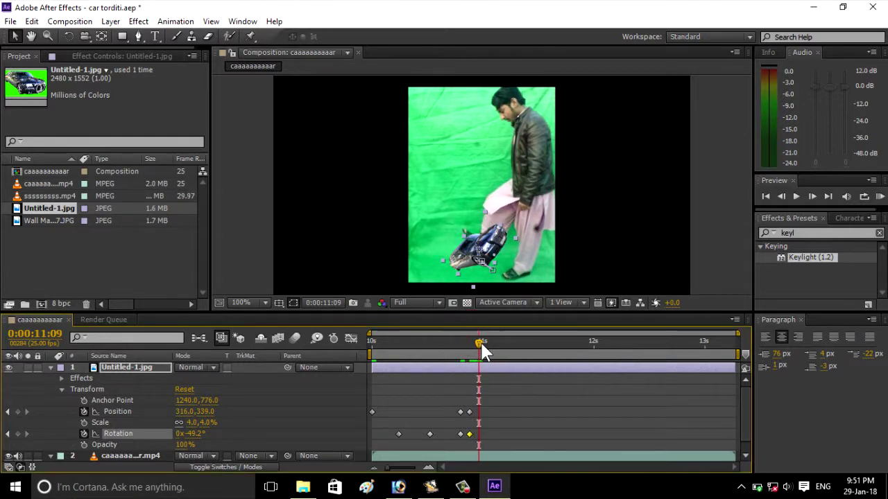
left_click_drag(476, 249, 462, 227)
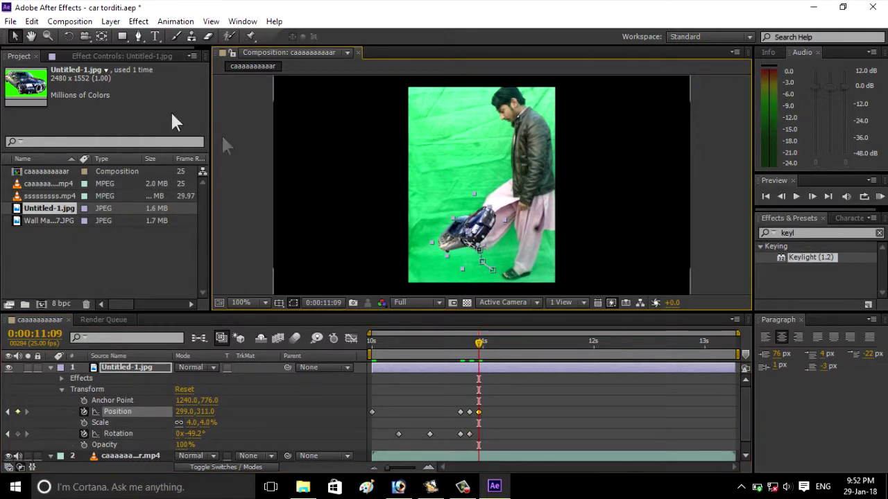
- Tilt the car to -75° at 11:09 and settle it back near the man's foot
left_click(70, 37)
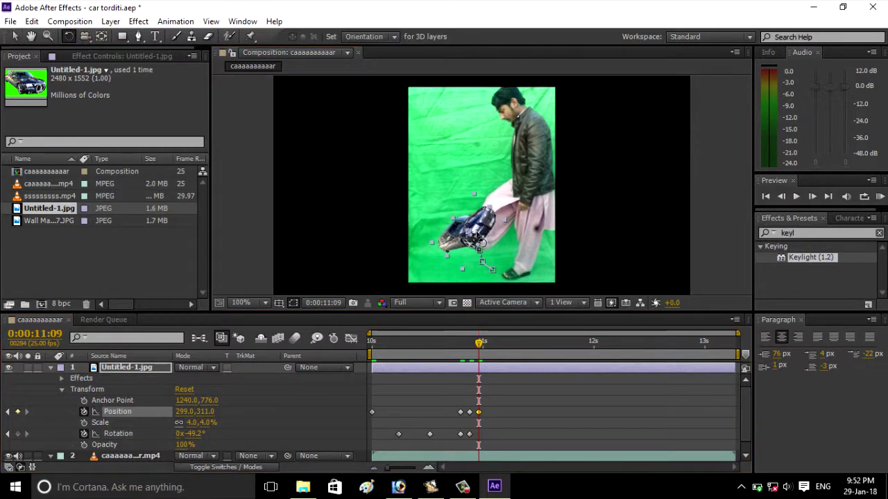
left_click_drag(480, 226, 471, 209)
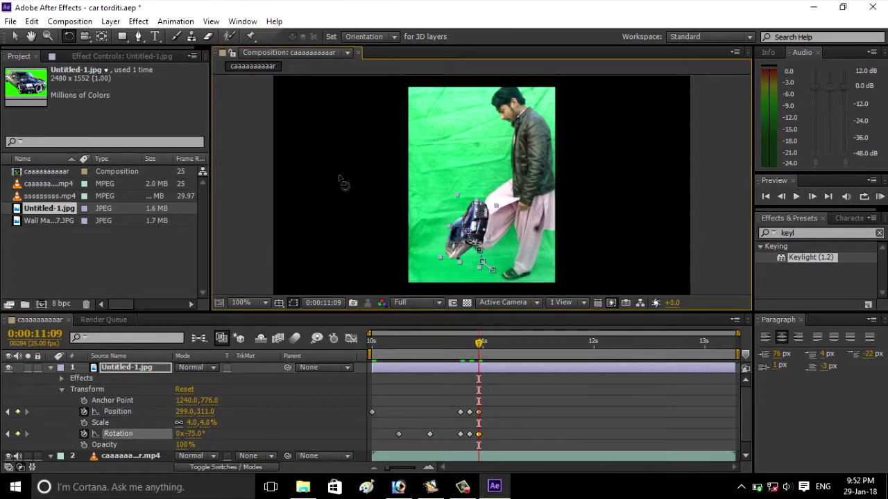
left_click(14, 38)
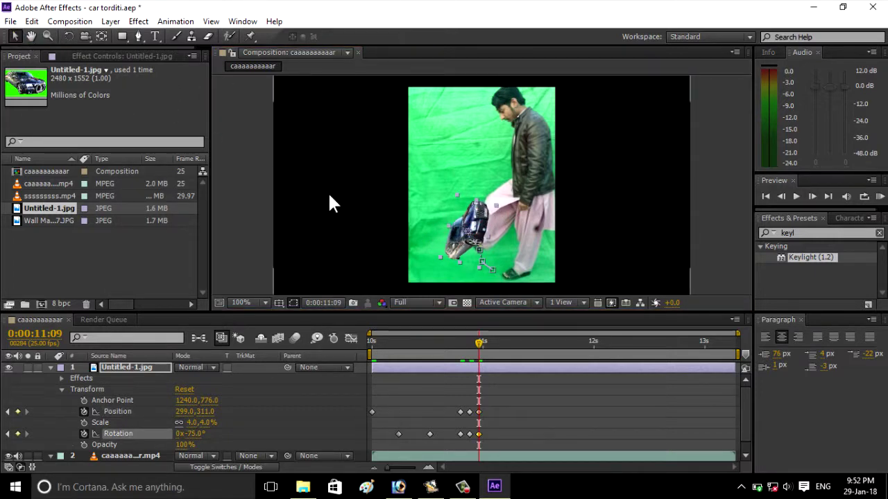
left_click_drag(470, 214, 469, 206)
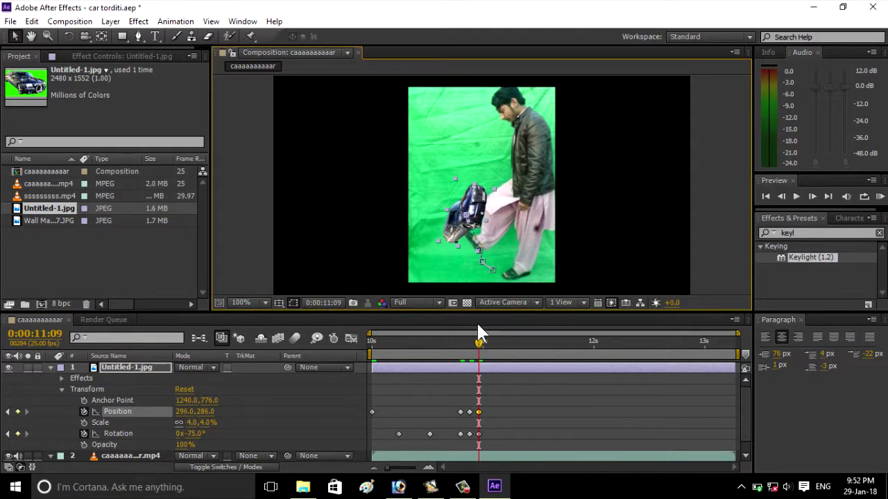
left_click_drag(464, 223, 463, 239)
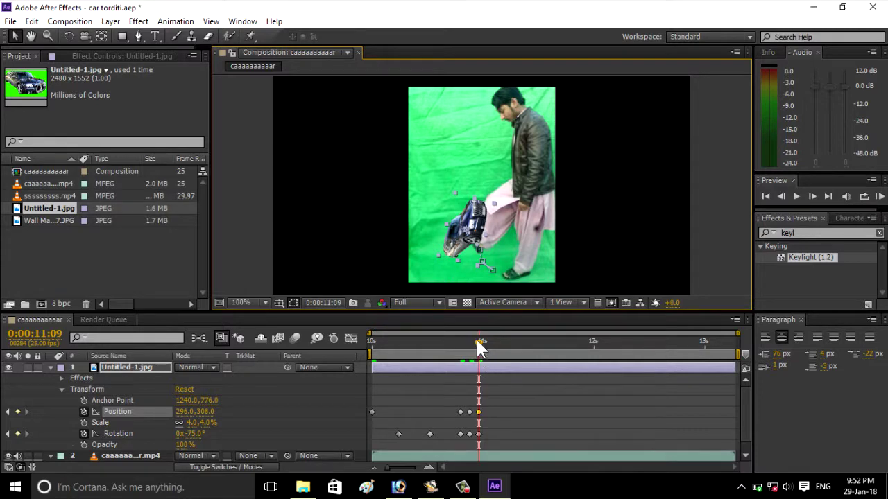
- Keyframe the car rising to 298,264 at 11:14 and 297,250 at 11:18
left_click_drag(481, 347, 501, 354)
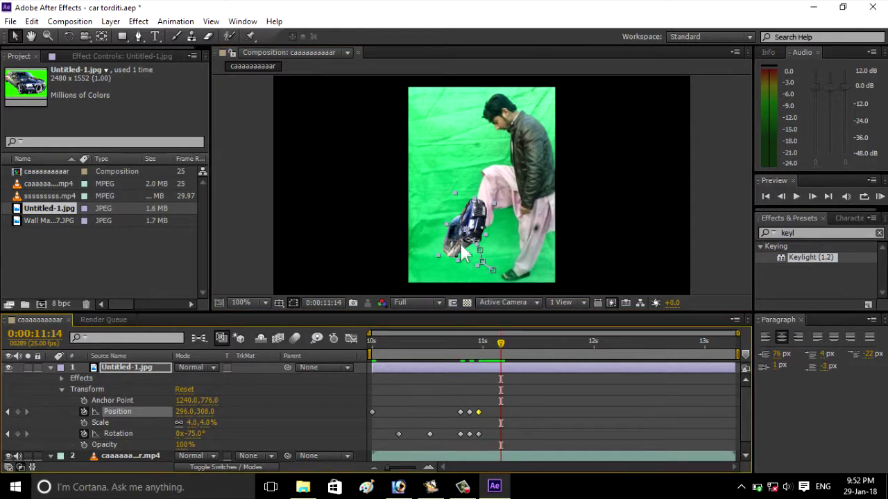
left_click_drag(458, 239, 457, 202)
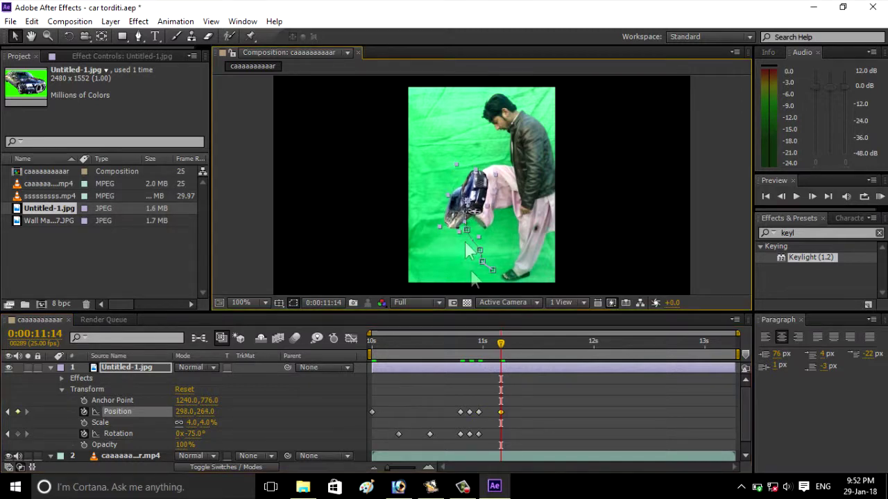
left_click_drag(501, 342, 518, 347)
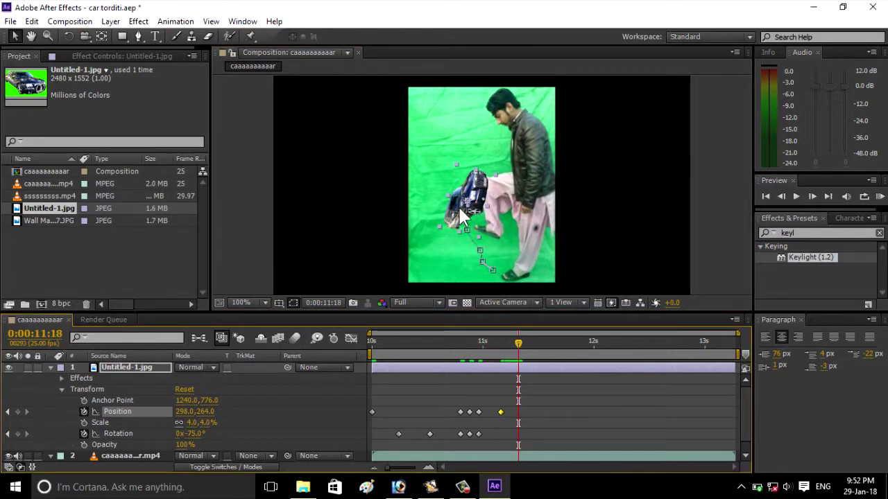
left_click_drag(459, 209, 456, 161)
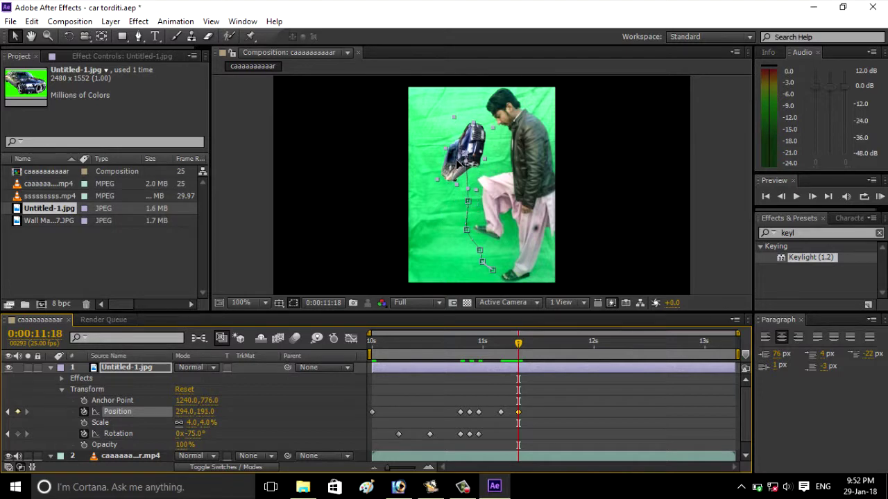
left_click_drag(456, 165, 462, 204)
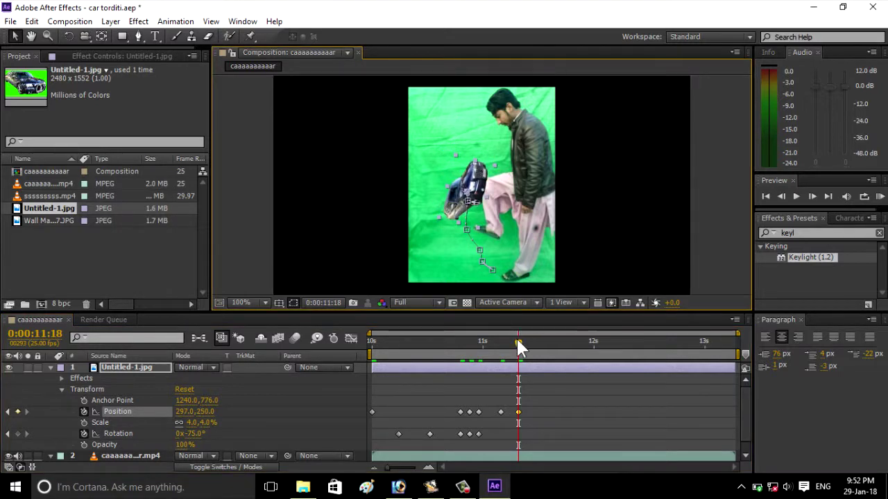
- At 11:14, rotate the car further so it turns upside down
left_click_drag(517, 342, 501, 343)
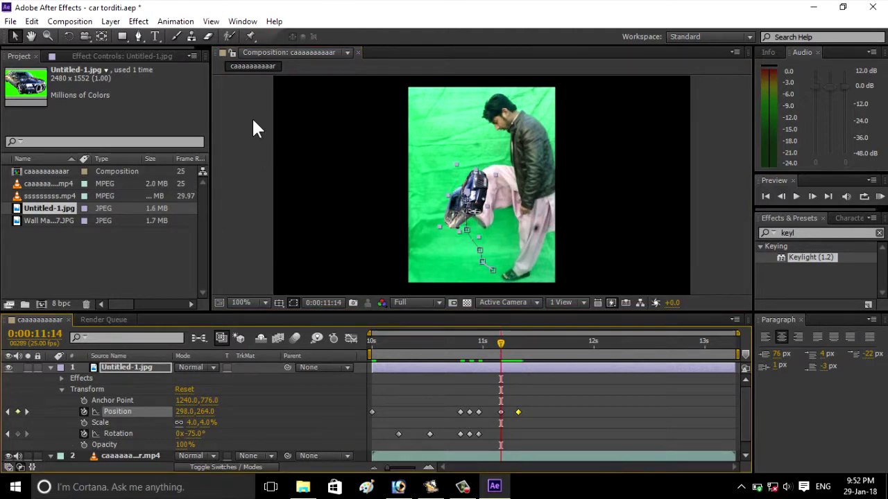
left_click(69, 35)
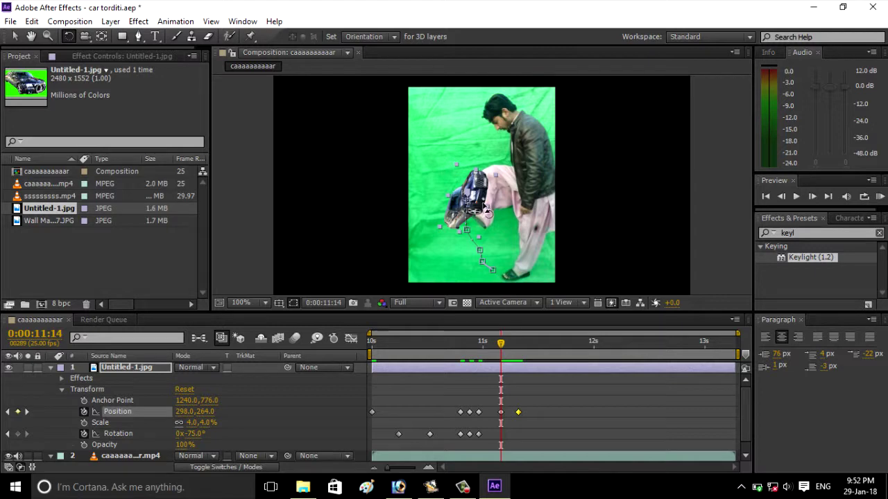
left_click_drag(485, 211, 479, 194)
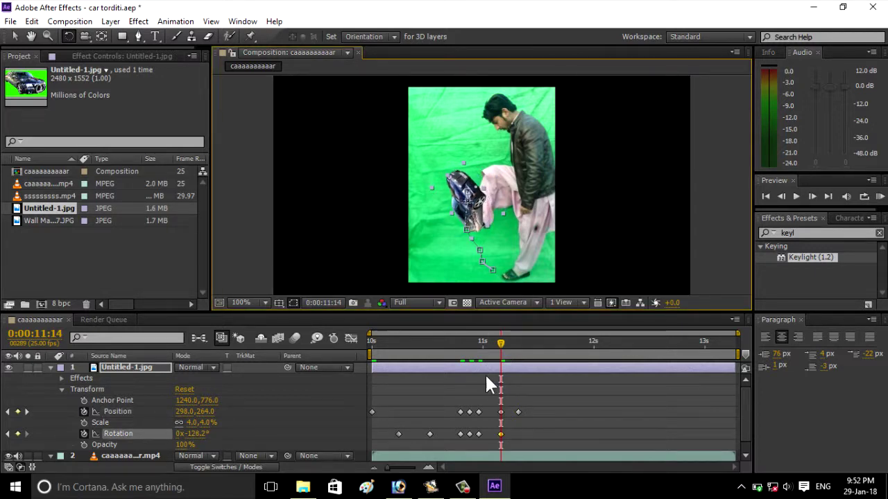
- Preview the kick from 10:10 and select the first Position keyframe
mouse_move(501, 344)
left_mouse_down()
mouse_move(386, 366)
mouse_move(372, 358)
left_mouse_up()
key("space")
key("space")
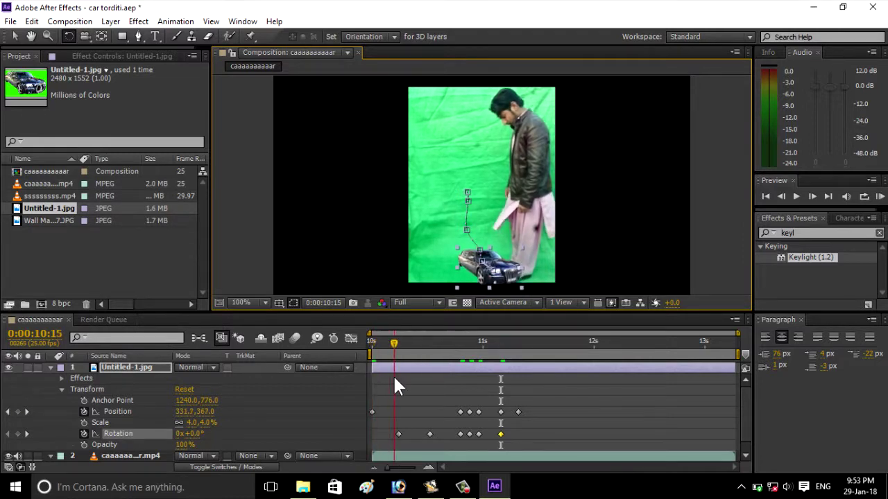
left_click(371, 411)
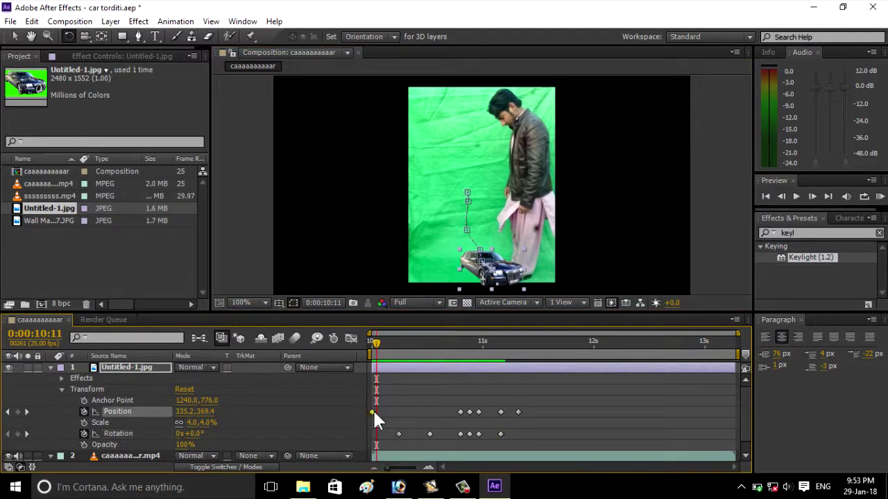
- Move the first Position keyframe slightly later and scrub forward to 11:09
left_click_drag(372, 412, 399, 414)
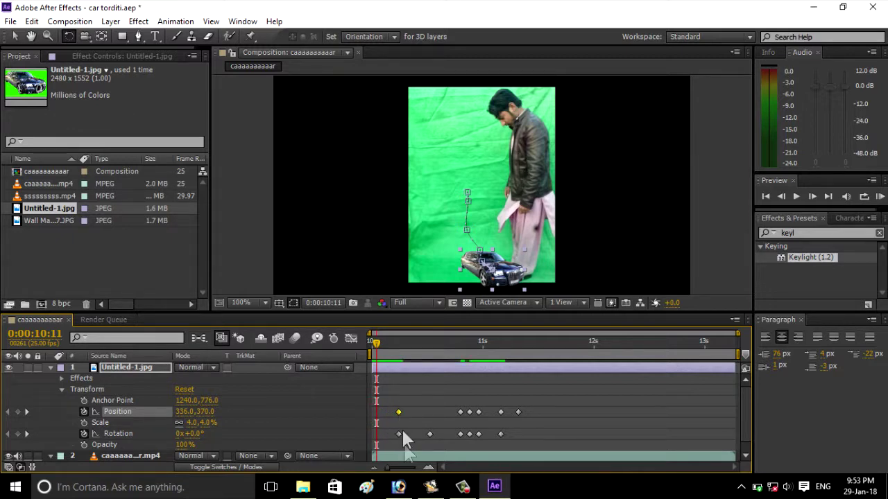
left_click_drag(376, 341, 469, 369)
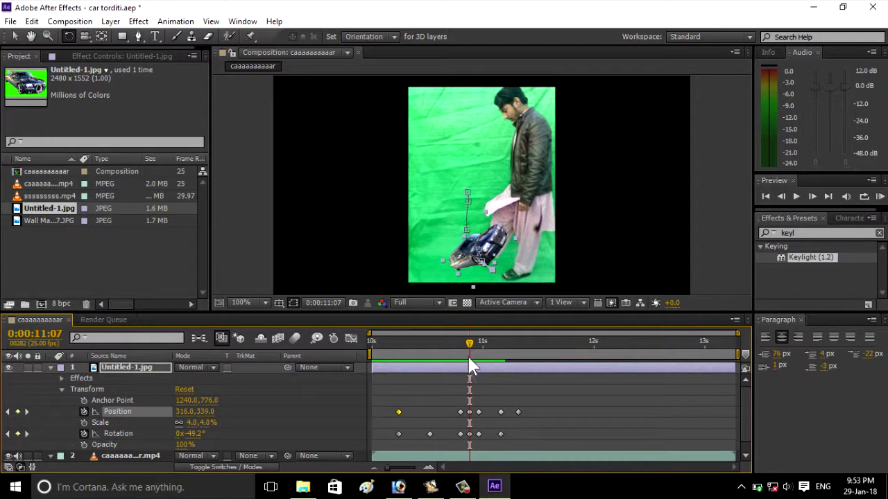
mouse_move(469, 342)
left_mouse_down()
mouse_move(510, 362)
mouse_move(504, 355)
mouse_move(518, 357)
left_mouse_up()
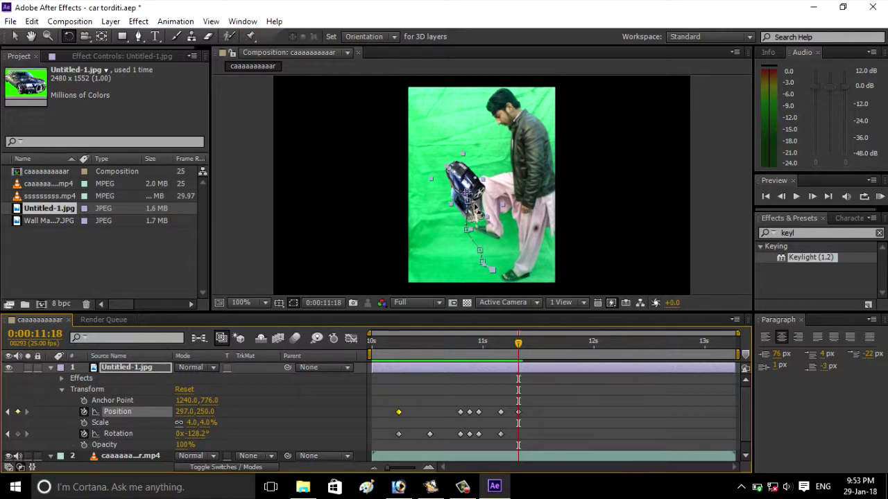
- Tilt the car slightly, then delete that stray Rotation keyframe
left_click_drag(477, 208, 476, 206)
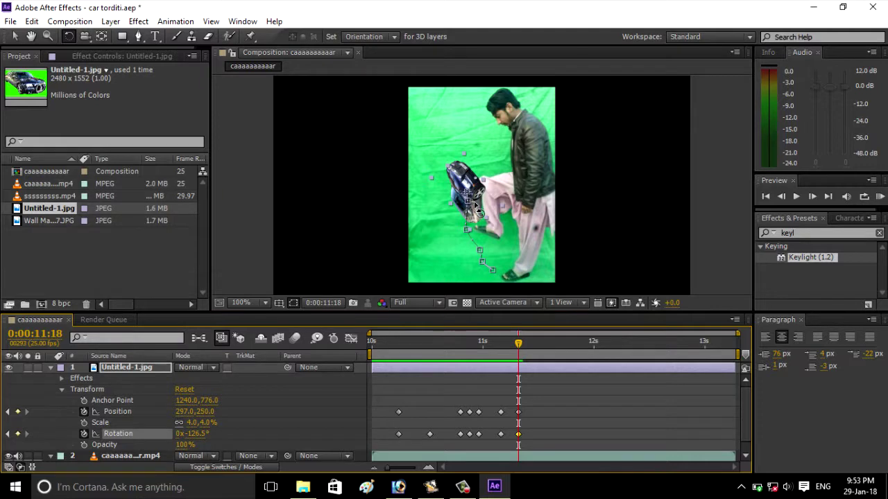
left_click(518, 435)
key("Delete")
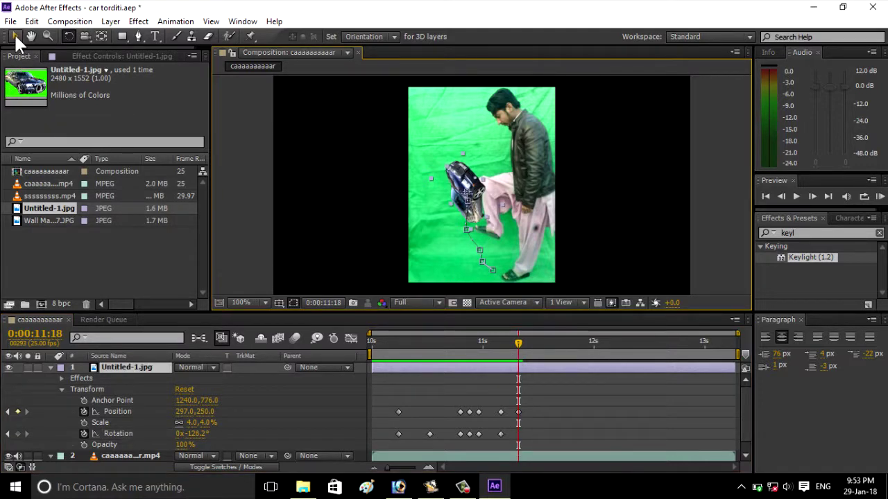
- At 11:18, lift the car up and to the left and spin it over
left_click(16, 38)
left_click_drag(460, 184, 453, 117)
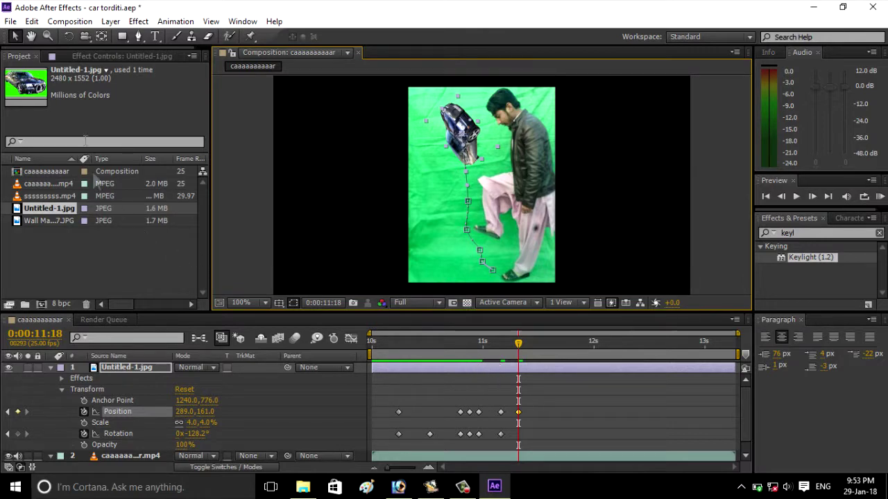
left_click(68, 36)
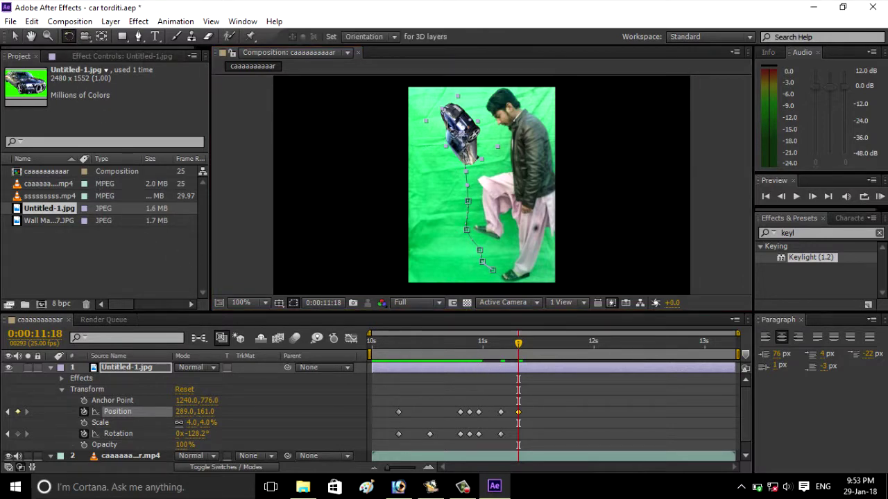
left_click_drag(453, 119, 456, 162)
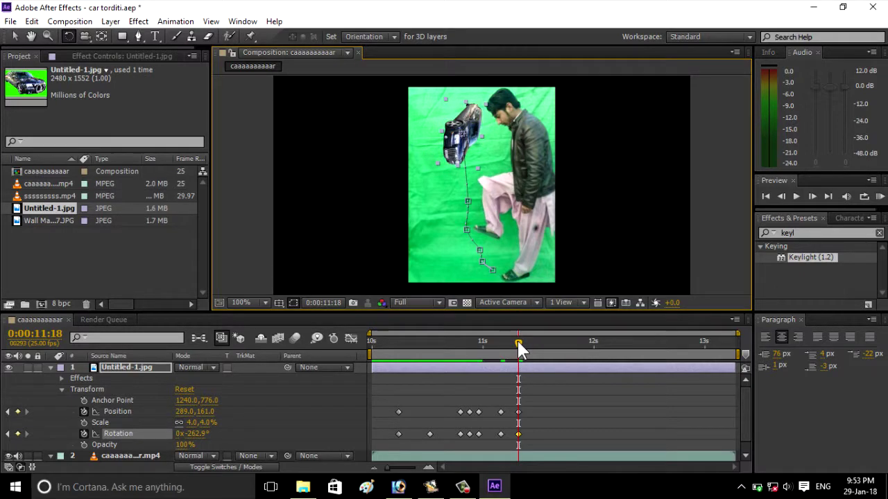
- At 11:21, drop the car beside the man's leg at 291,264 and rotate it to −294.3°
left_click_drag(519, 343, 531, 343)
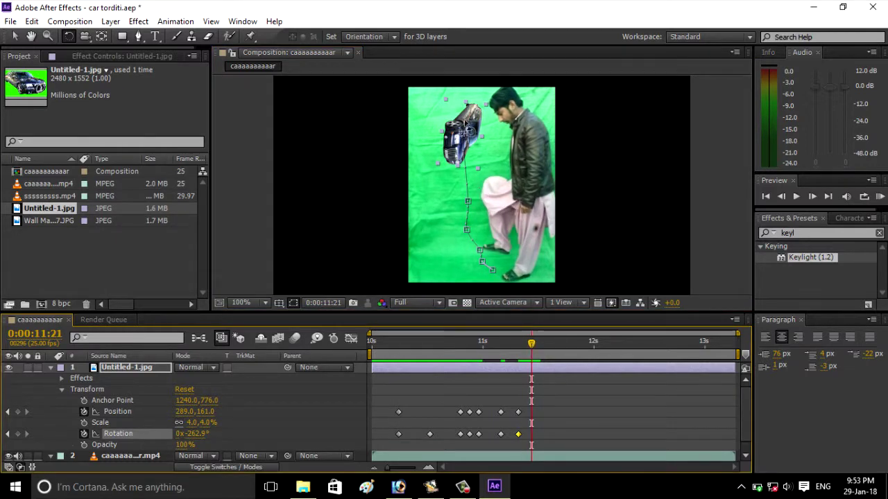
left_click(14, 36)
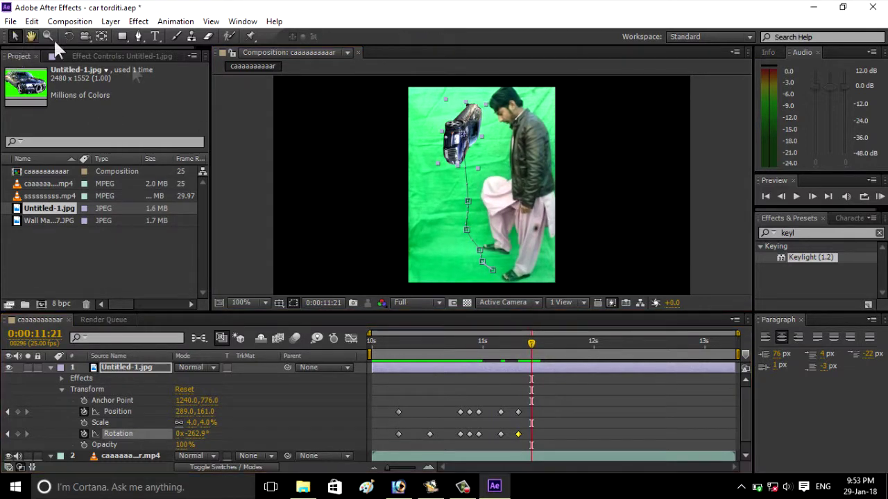
left_click_drag(453, 146, 453, 205)
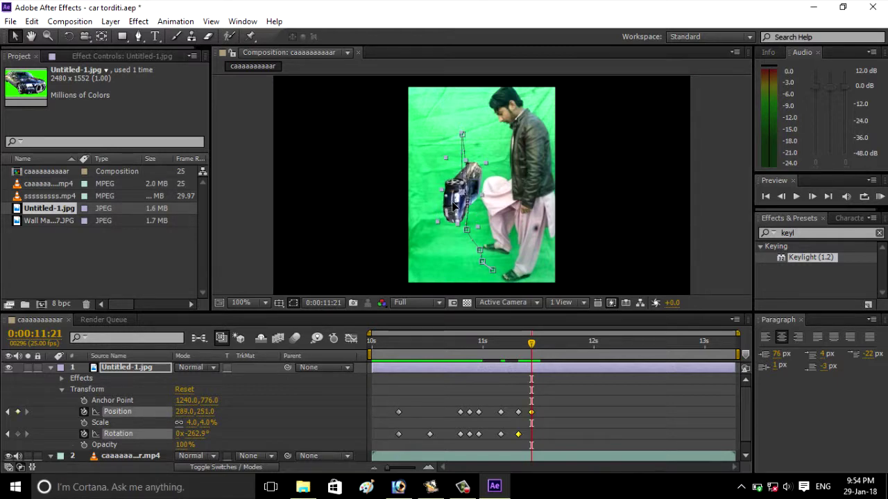
left_click_drag(453, 206, 454, 214)
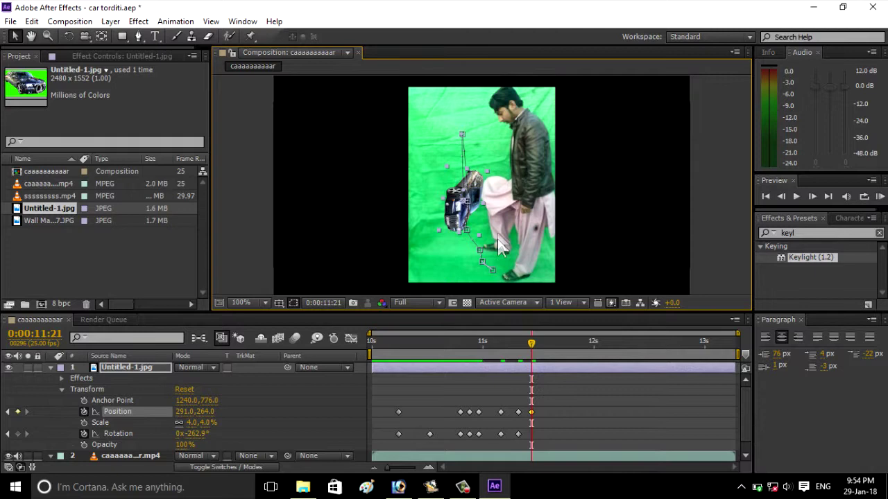
left_click(67, 36)
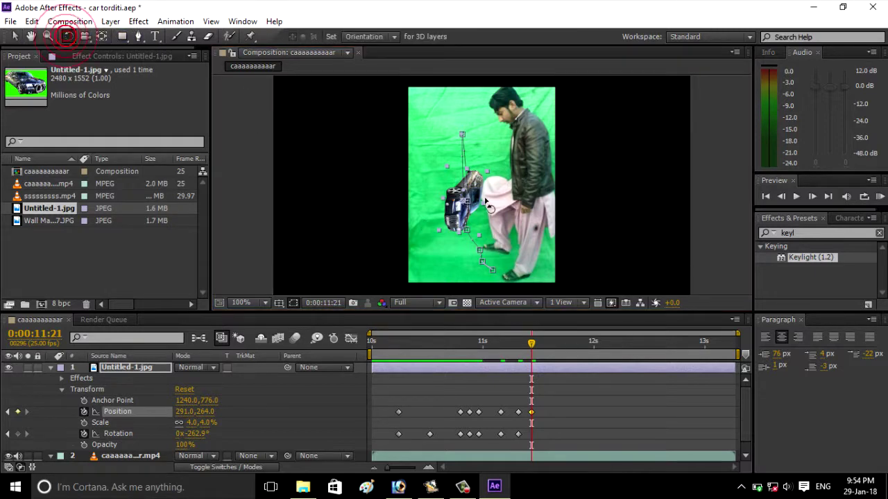
left_click_drag(475, 185, 458, 182)
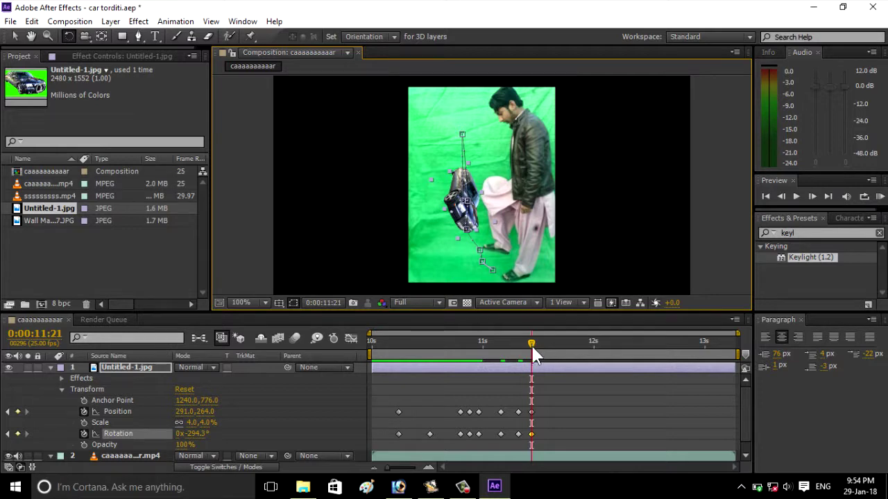
- At 12:00, lower the car slightly to 294,281
left_click_drag(533, 351, 548, 356)
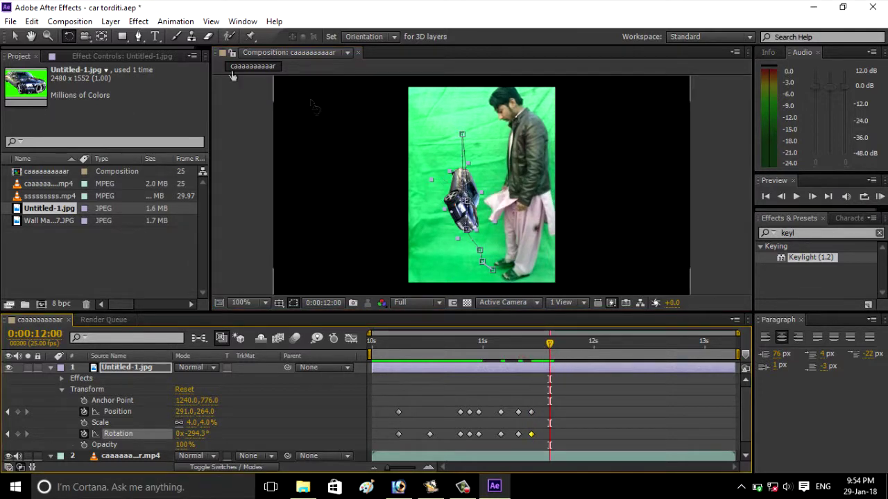
left_click(15, 36)
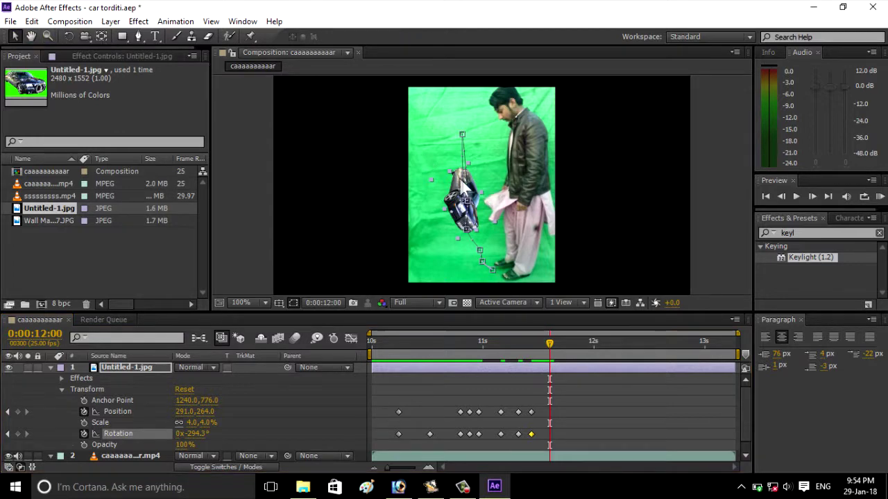
left_click_drag(458, 182, 460, 194)
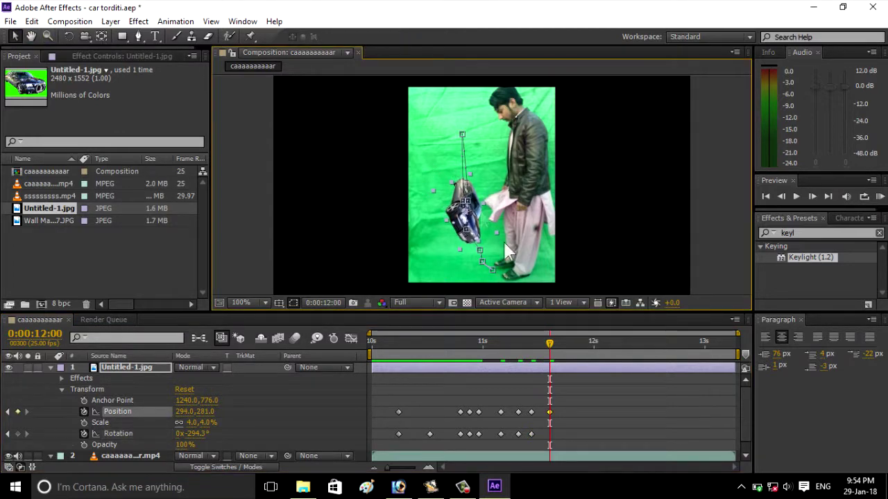
left_click_drag(549, 343, 589, 354)
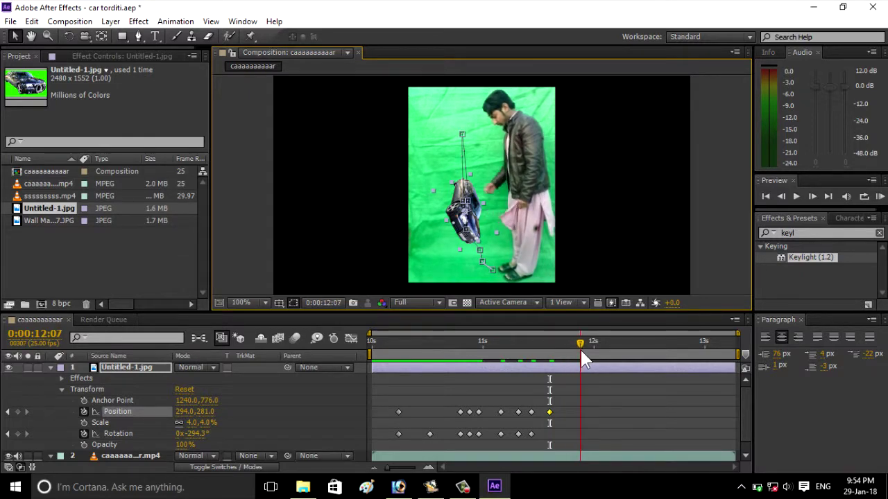
- At 12:11, reshape a point on the car's motion path
left_click_drag(592, 358, 599, 359)
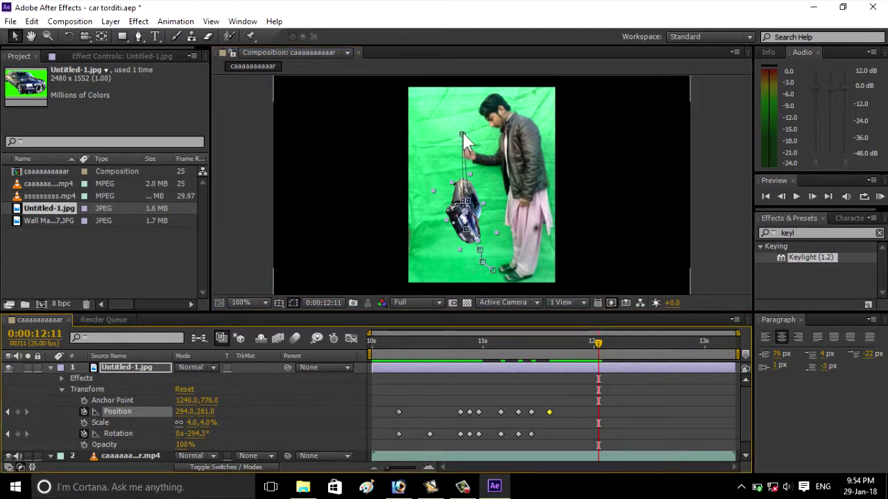
left_click_drag(463, 132, 463, 127)
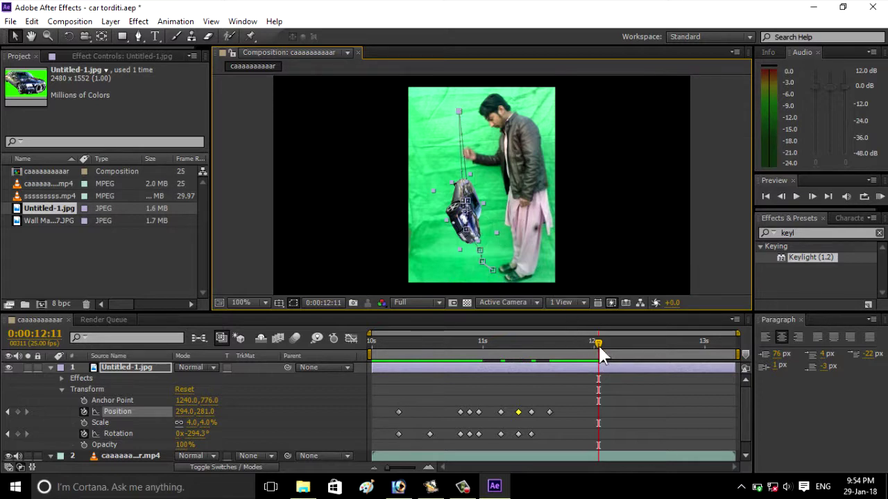
left_click(463, 201)
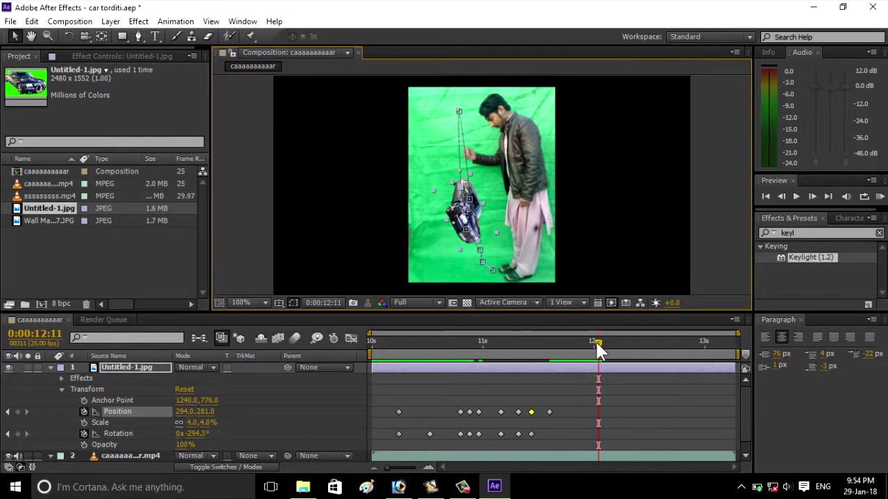
- At 12:19, place the car in the man's hand at Position 292,279
left_click_drag(597, 343, 633, 344)
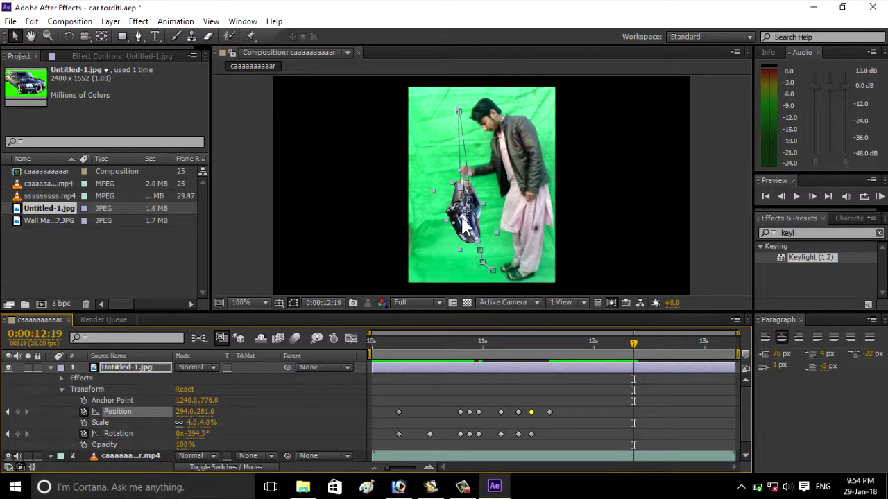
left_click_drag(462, 218, 463, 257)
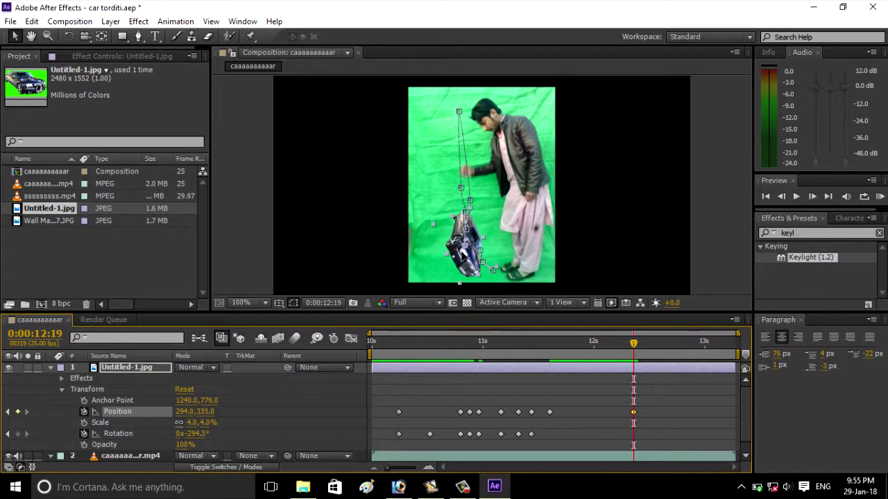
left_click_drag(463, 255, 464, 263)
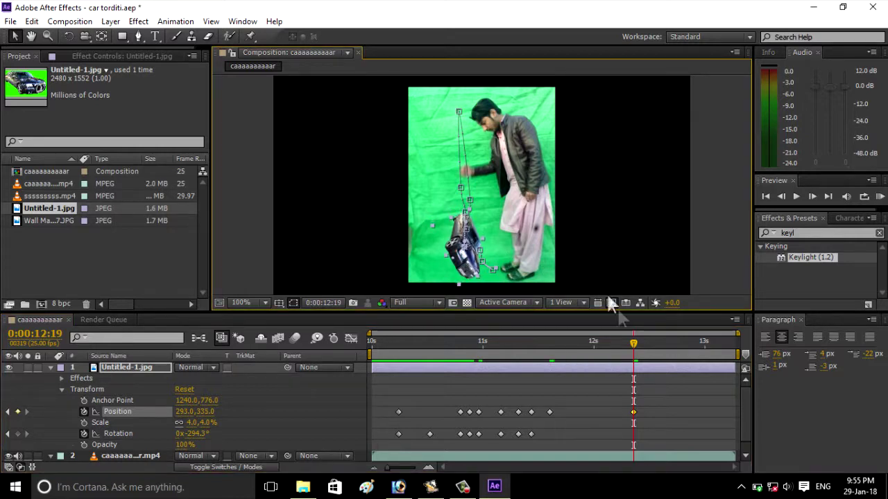
mouse_move(634, 343)
left_mouse_down()
mouse_move(621, 342)
mouse_move(633, 343)
left_mouse_up()
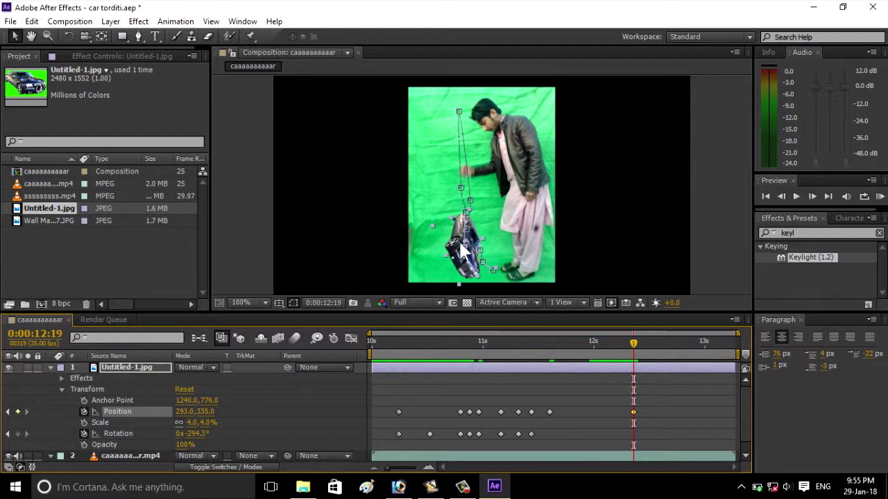
left_click_drag(462, 247, 460, 216)
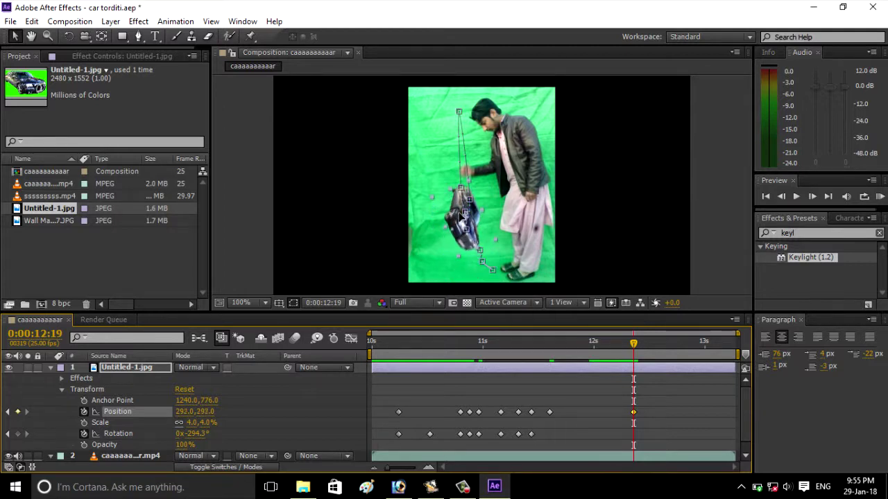
key("Down")
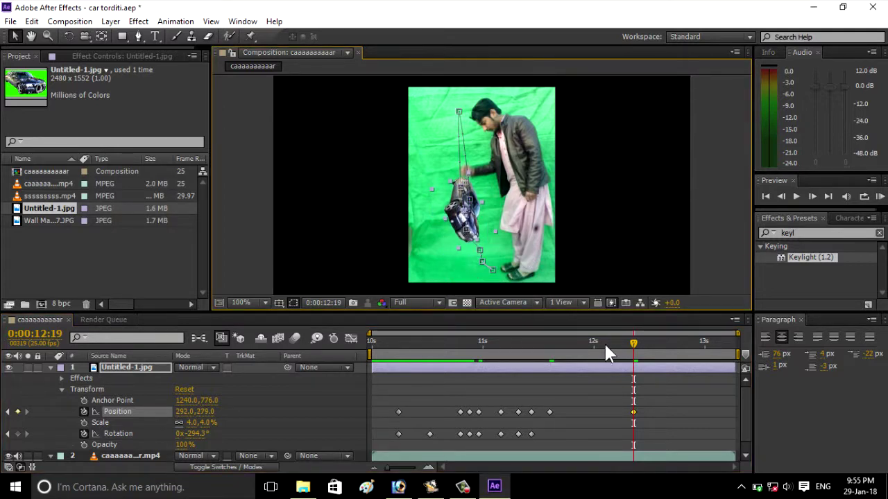
mouse_move(632, 343)
left_mouse_down()
mouse_move(484, 354)
mouse_move(519, 364)
left_mouse_up()
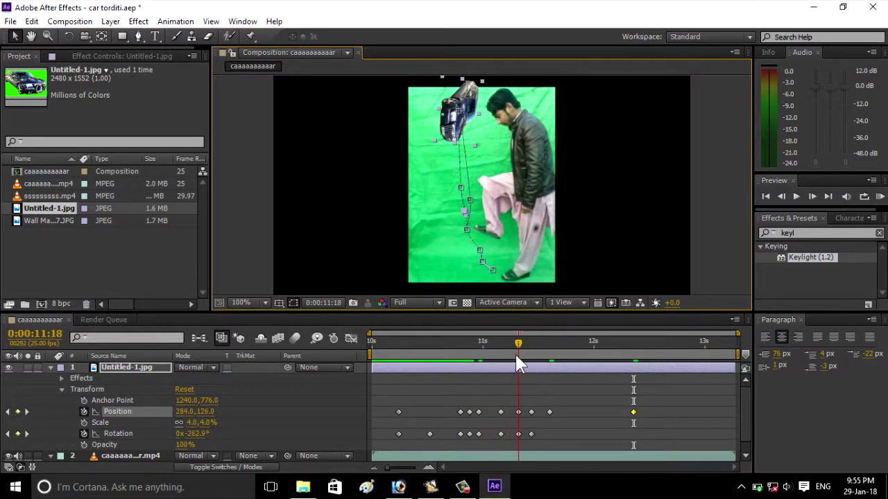
- Scrub and preview the car's flip between 11:11 and 11:21
mouse_move(519, 361)
left_mouse_down()
mouse_move(496, 353)
mouse_move(542, 368)
left_mouse_up()
left_click_drag(500, 359, 486, 359)
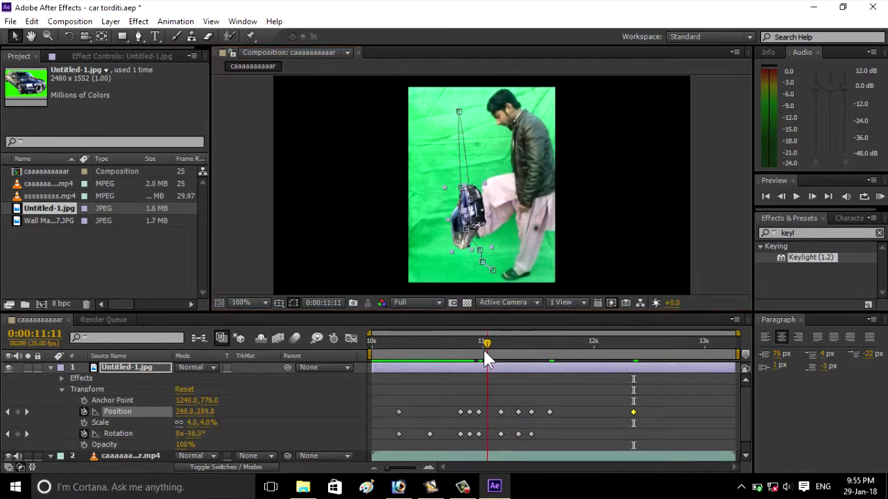
key("space")
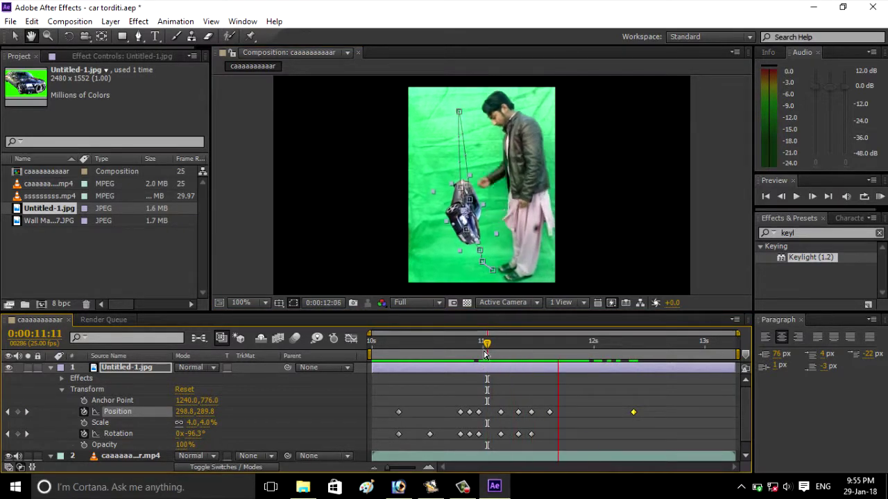
key("space")
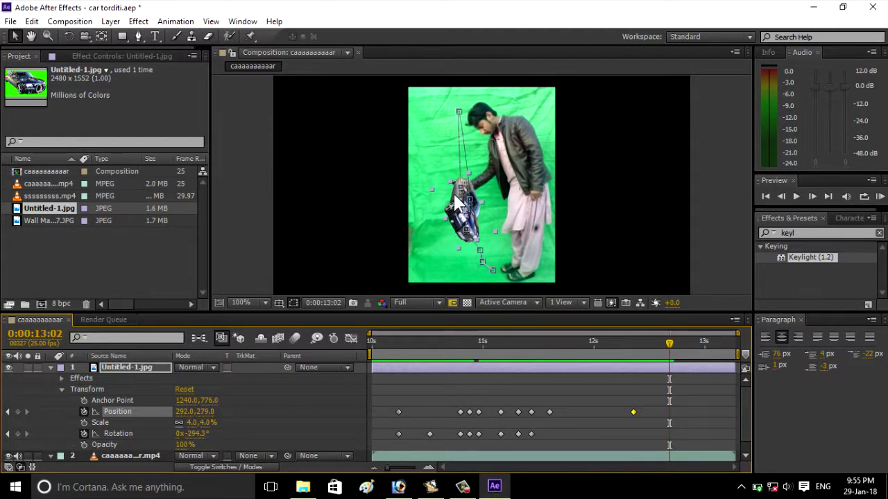
left_click_drag(669, 343, 531, 344)
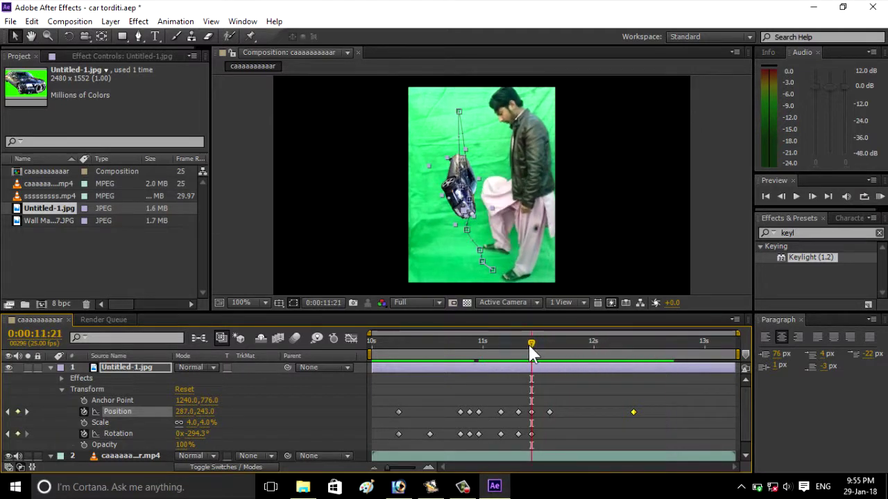
mouse_move(532, 344)
left_mouse_down()
mouse_move(518, 345)
mouse_move(539, 358)
mouse_move(476, 346)
mouse_move(410, 353)
mouse_move(381, 344)
left_mouse_up()
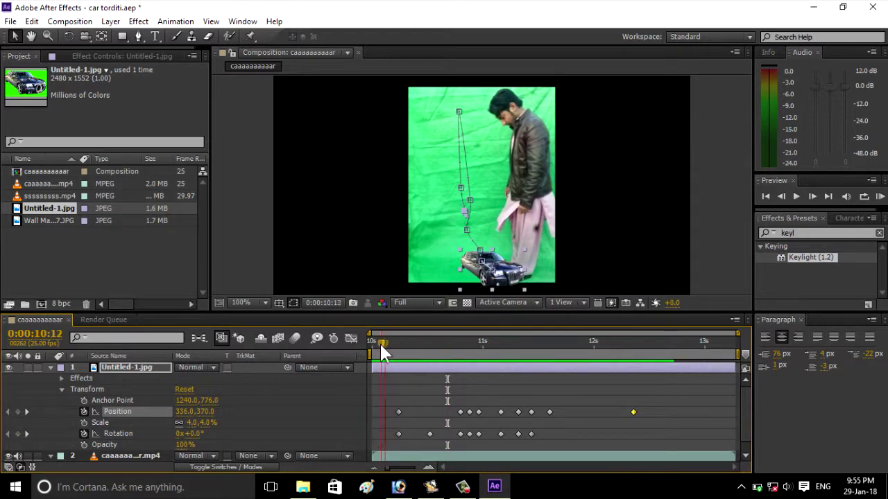
key("space")
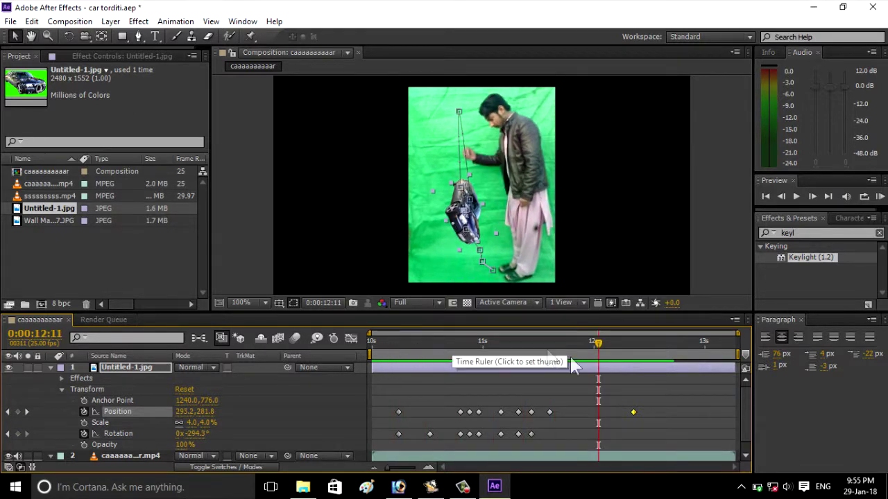
left_click(595, 344)
left_click_drag(560, 359, 521, 366)
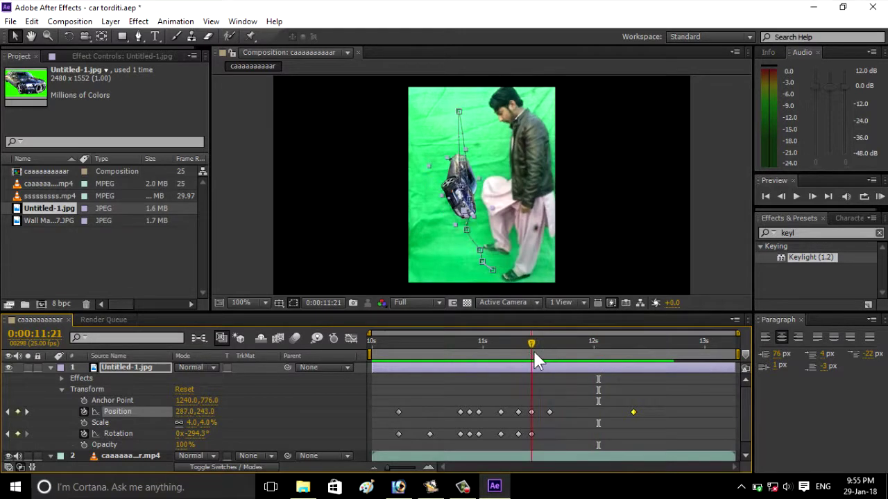
left_click_drag(516, 359, 503, 360)
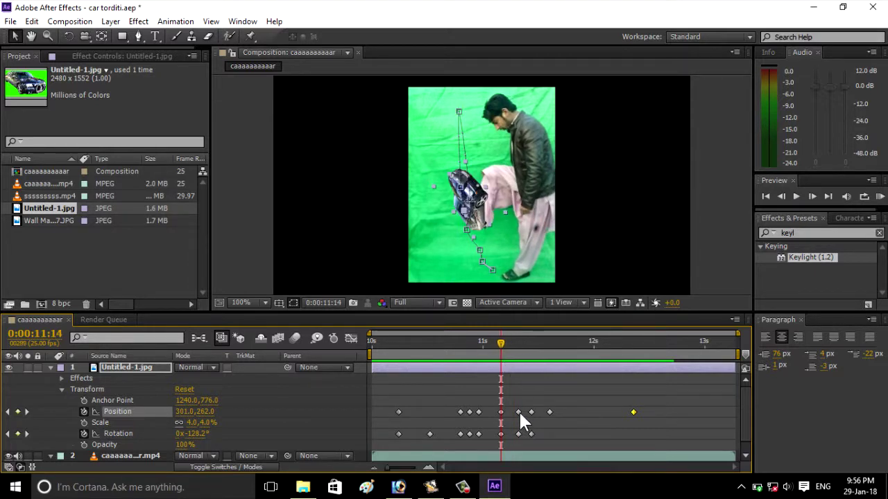
- Move a Position keyframe and its matching Rotation keyframe earlier, to about 11:16, and preview
left_click_drag(519, 412, 509, 412)
left_click_drag(519, 435, 509, 434)
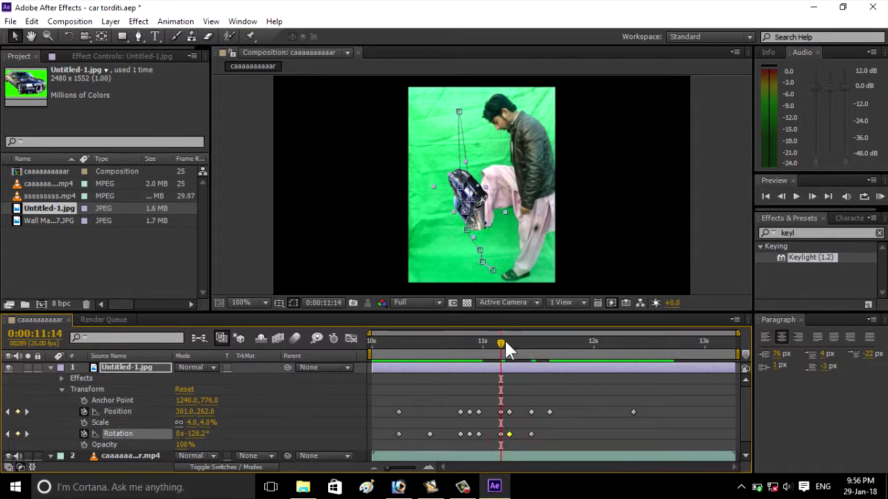
mouse_move(500, 341)
left_mouse_down()
mouse_move(507, 357)
mouse_move(471, 348)
left_mouse_up()
key("space")
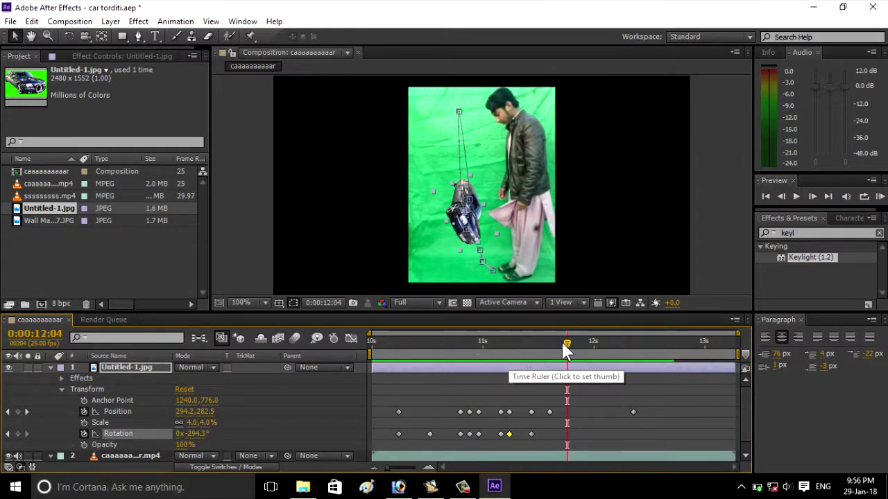
left_click_drag(567, 347, 496, 361)
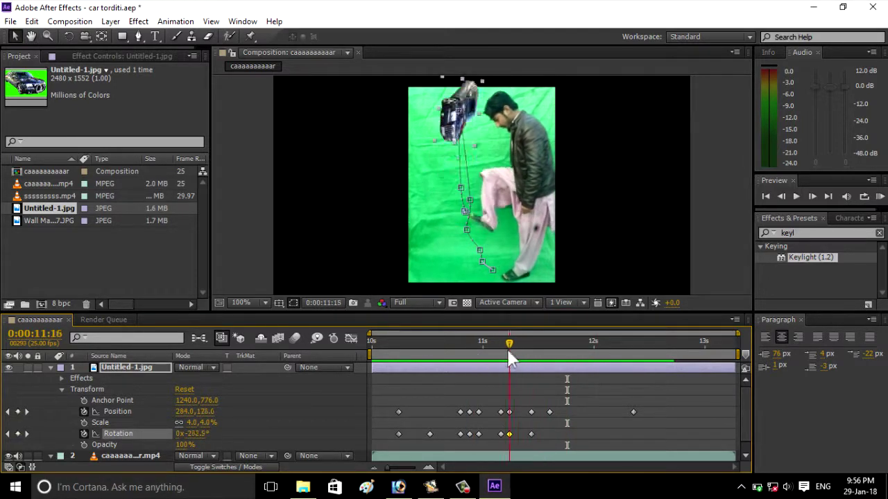
- Check two Position keyframes' values, then push two Position keyframes later
double_click(509, 412)
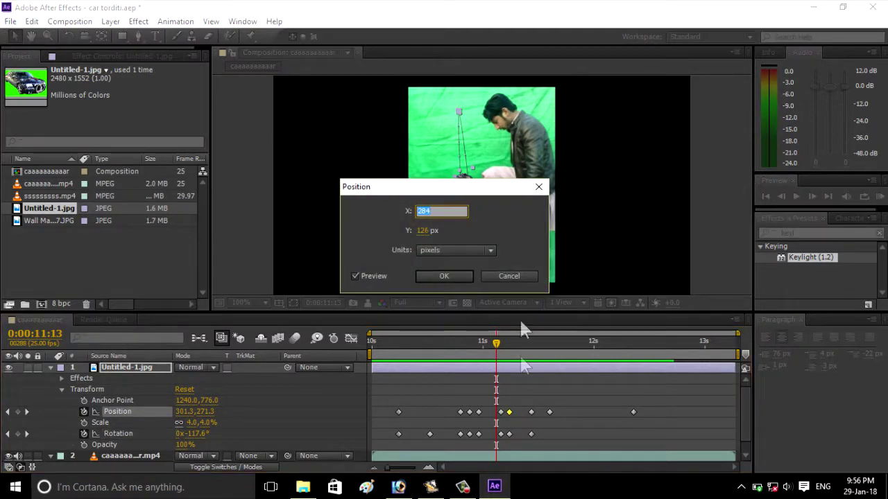
left_click(519, 275)
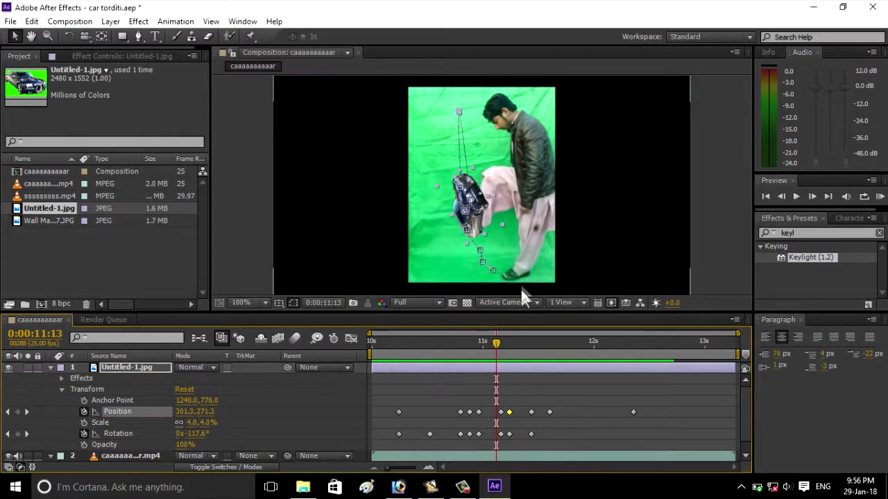
double_click(549, 412)
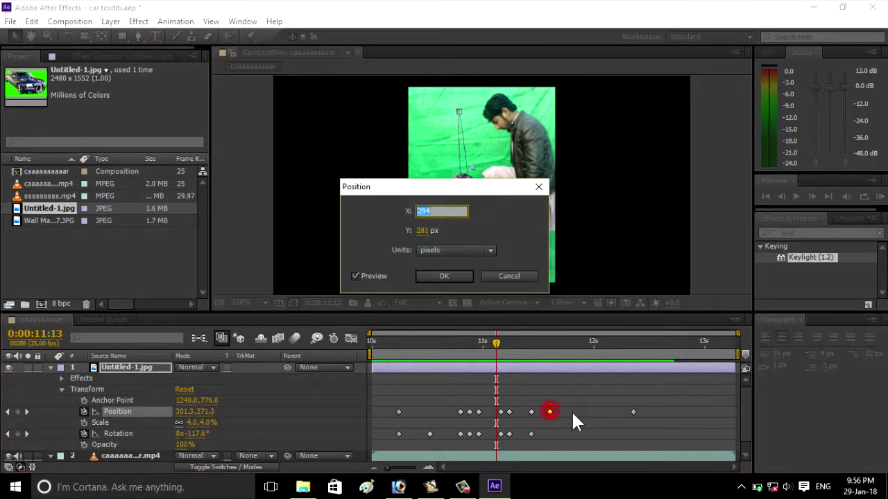
left_click(528, 276)
left_click_drag(548, 412, 585, 412)
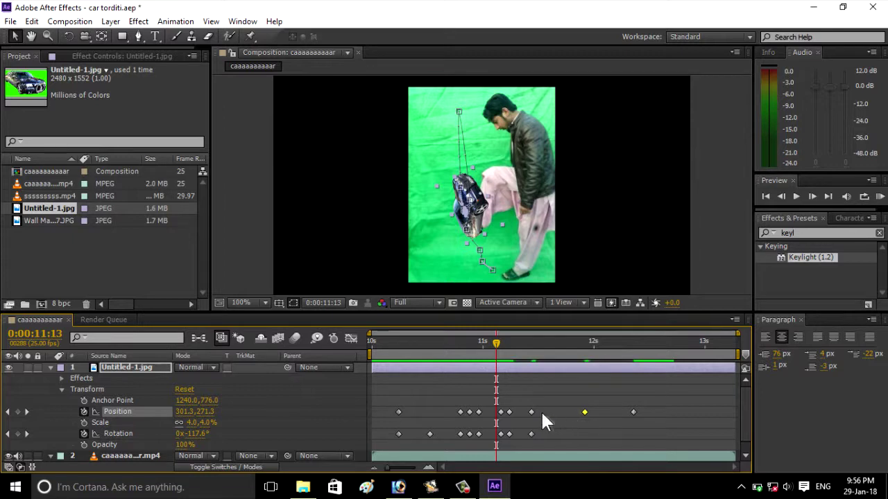
left_click(531, 412)
left_click_drag(530, 412, 555, 412)
- Shift the matching Rotation keyframes and earlier Position keyframe later, aligning them near 11:21
left_click(532, 434)
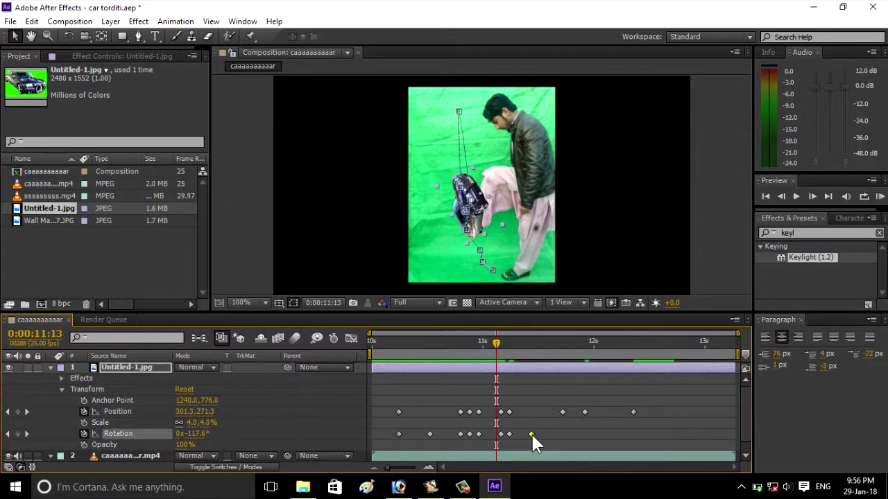
left_click_drag(532, 435, 547, 435)
left_click(509, 412)
left_click_drag(509, 412, 535, 412)
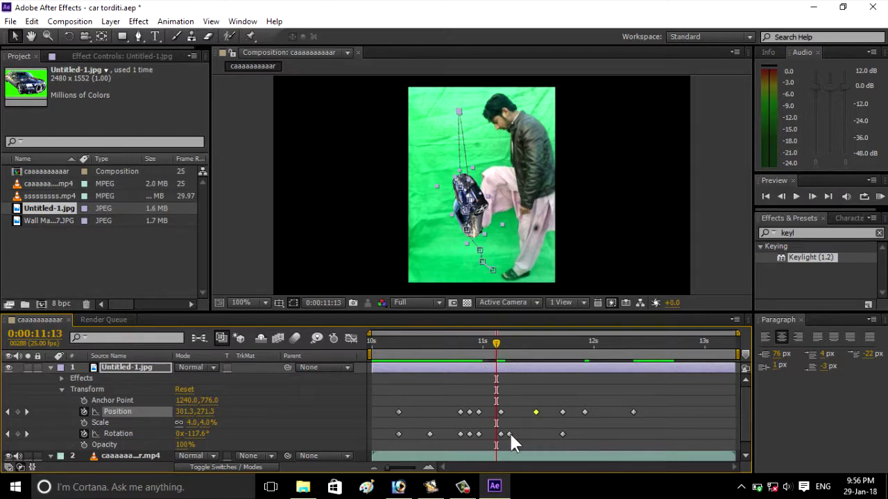
double_click(508, 434)
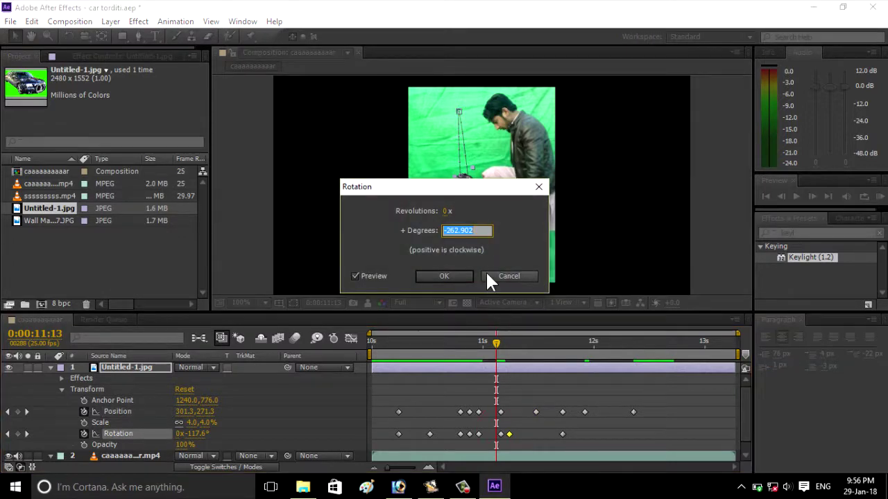
left_click(487, 275)
left_click_drag(509, 435, 534, 434)
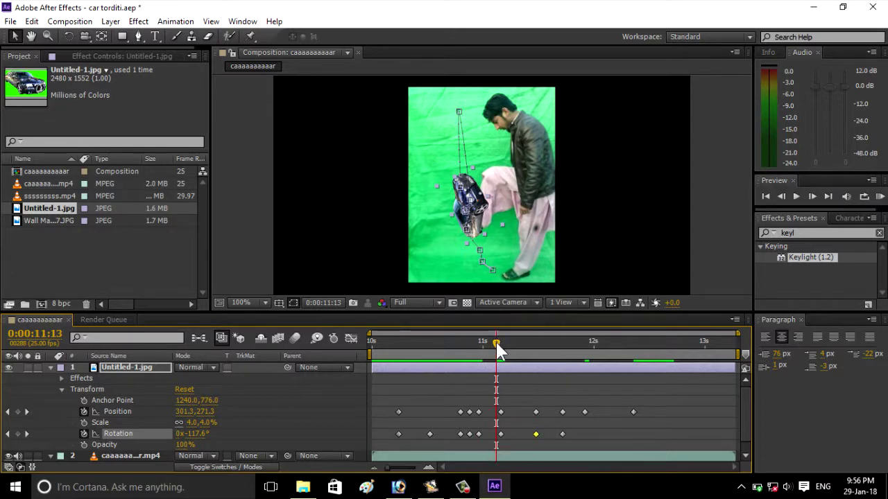
mouse_move(495, 341)
left_mouse_down()
mouse_move(523, 343)
mouse_move(550, 359)
left_mouse_up()
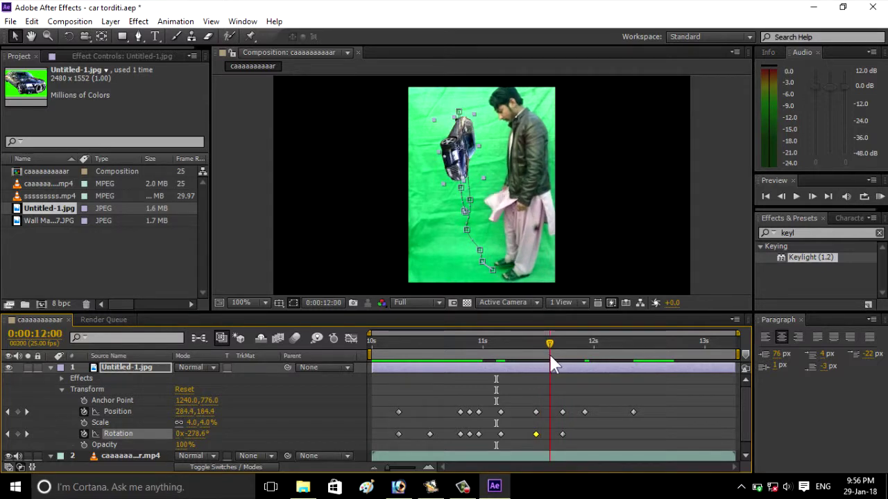
left_click_drag(555, 364, 442, 372)
- Preview the flip and retime the late Position keyframes around 12:07–12:19
key("space")
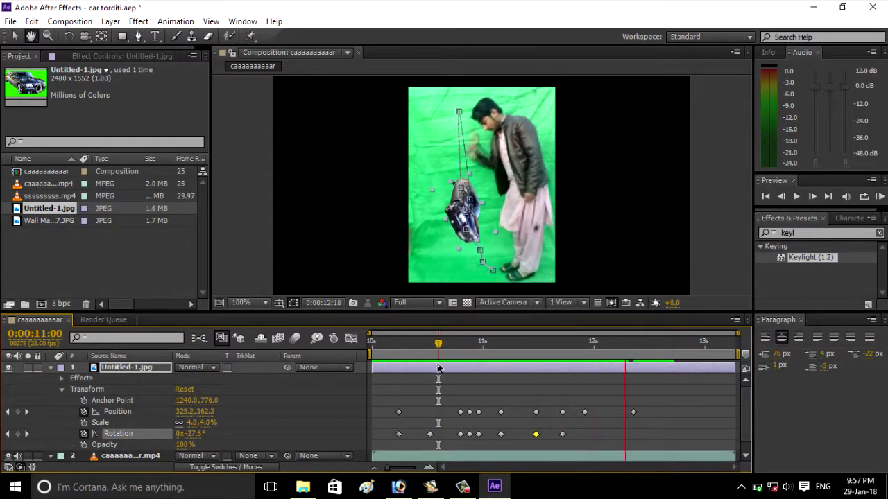
key("space")
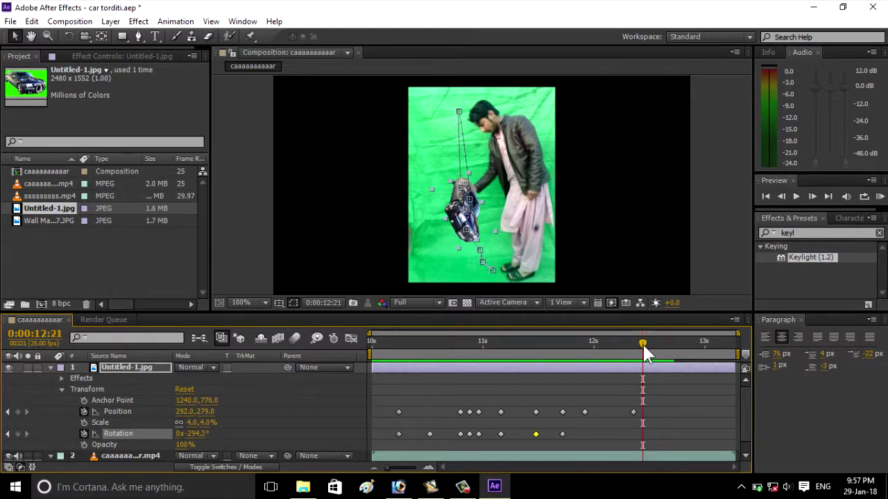
mouse_move(642, 343)
left_mouse_down()
mouse_move(598, 340)
mouse_move(604, 343)
left_mouse_up()
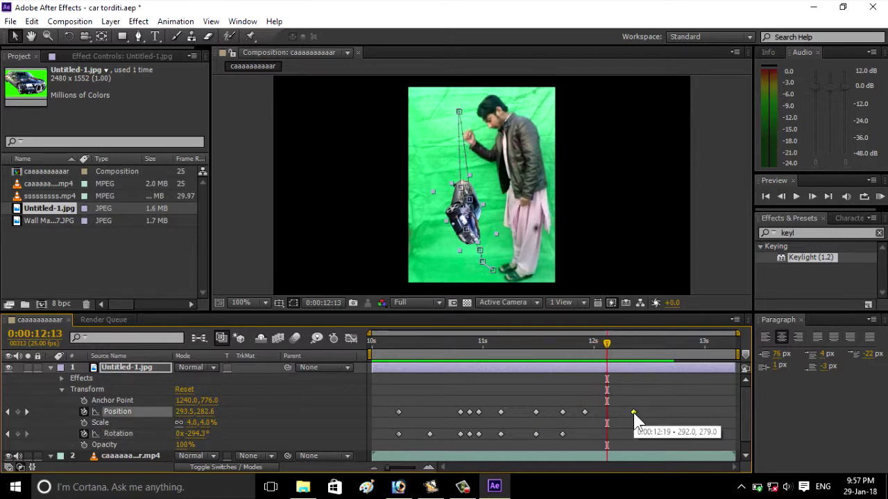
left_click_drag(633, 412, 598, 412)
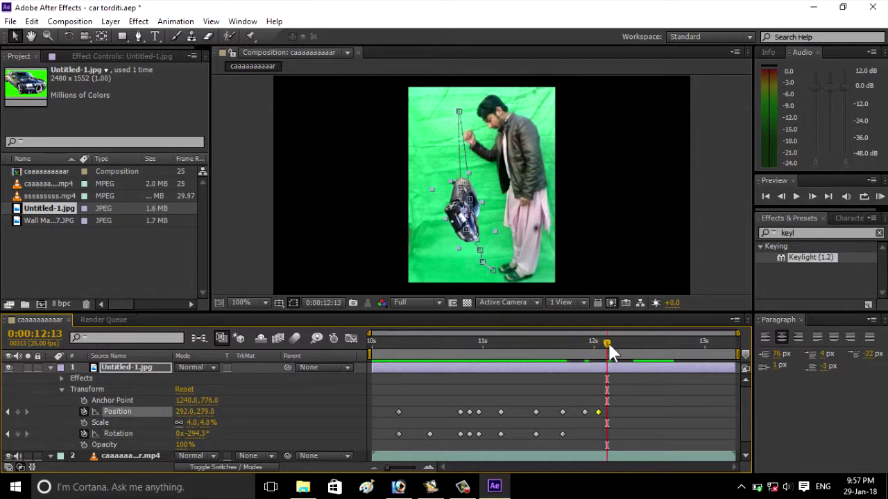
mouse_move(607, 342)
left_mouse_down()
mouse_move(579, 343)
mouse_move(638, 361)
left_mouse_up()
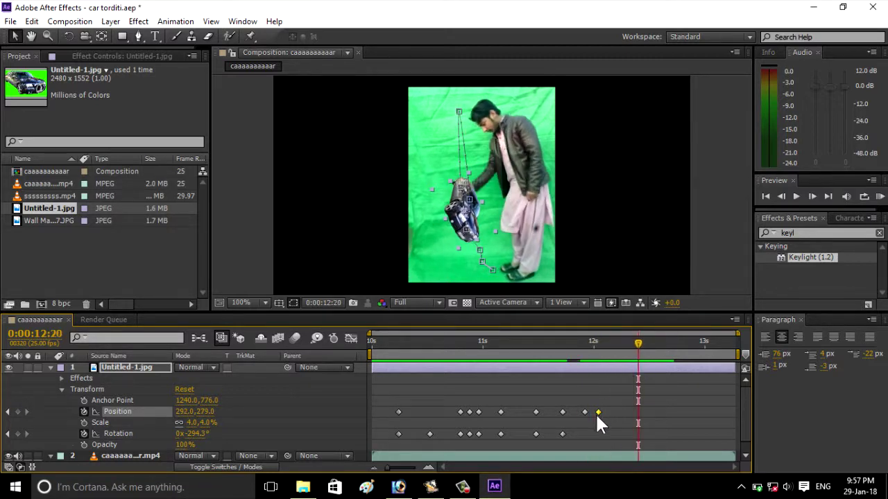
key("alt+Right")
left_click_drag(628, 412, 646, 412)
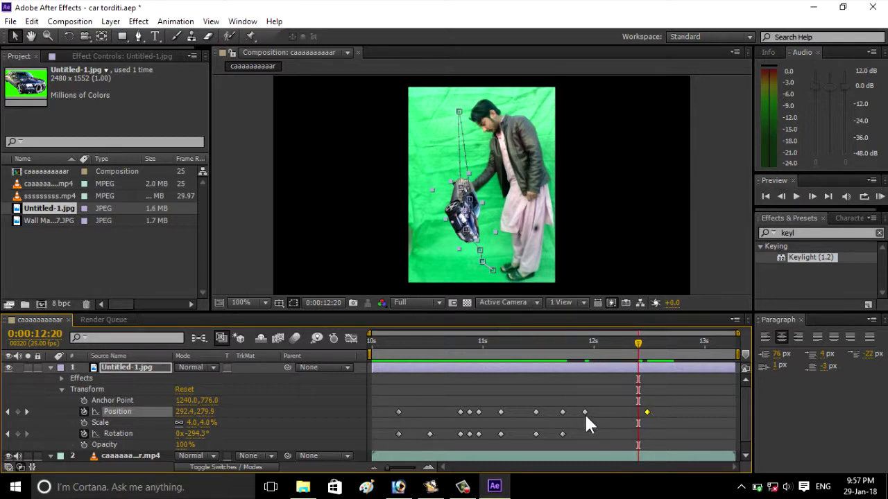
left_click_drag(585, 412, 638, 412)
- Lift the car higher at 11:23, preview, and paste a Position keyframe 294,281 at 12:19
mouse_move(638, 345)
left_mouse_down()
mouse_move(545, 354)
mouse_move(621, 374)
mouse_move(612, 371)
left_mouse_up()
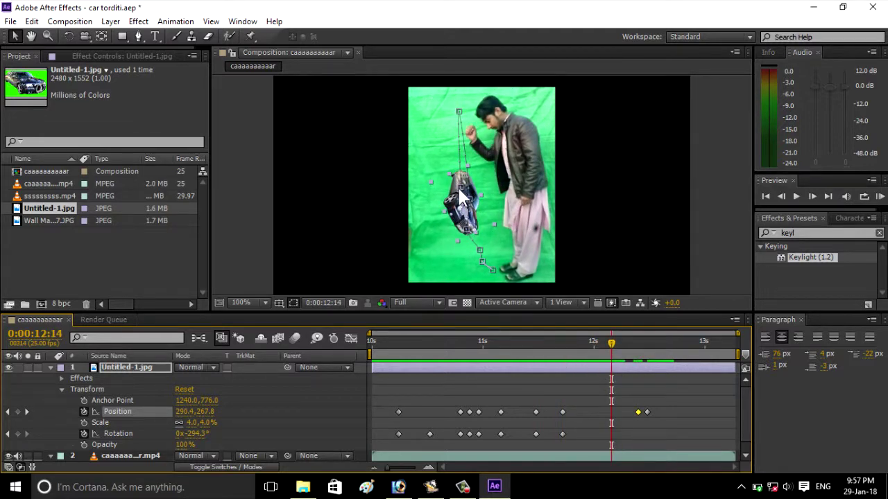
left_click_drag(460, 183, 459, 148)
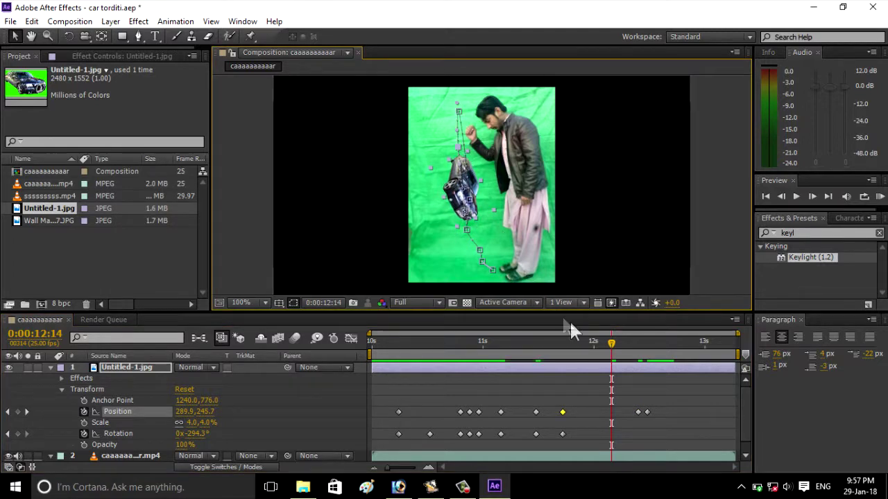
left_click_drag(610, 342, 451, 338)
key("space")
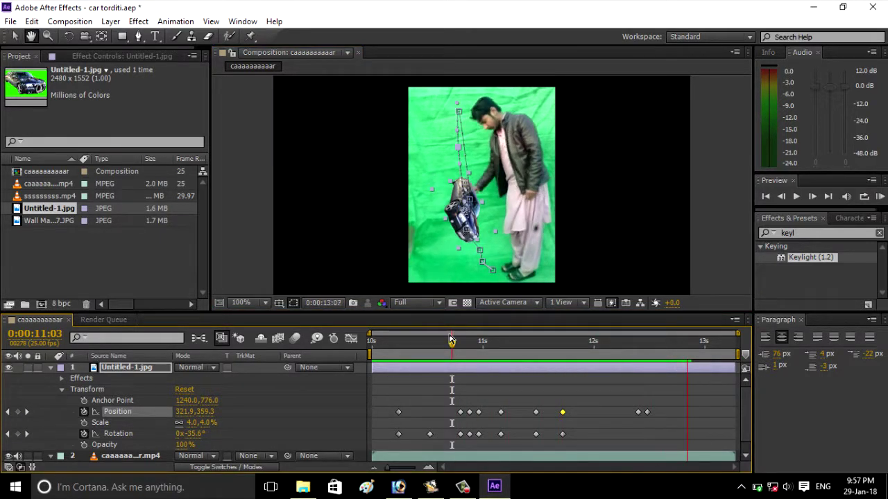
key("space")
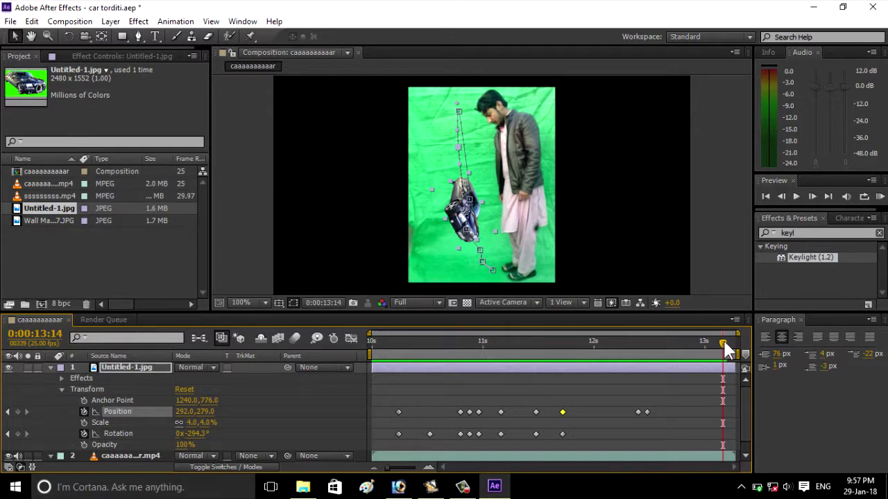
left_click_drag(724, 344, 630, 344)
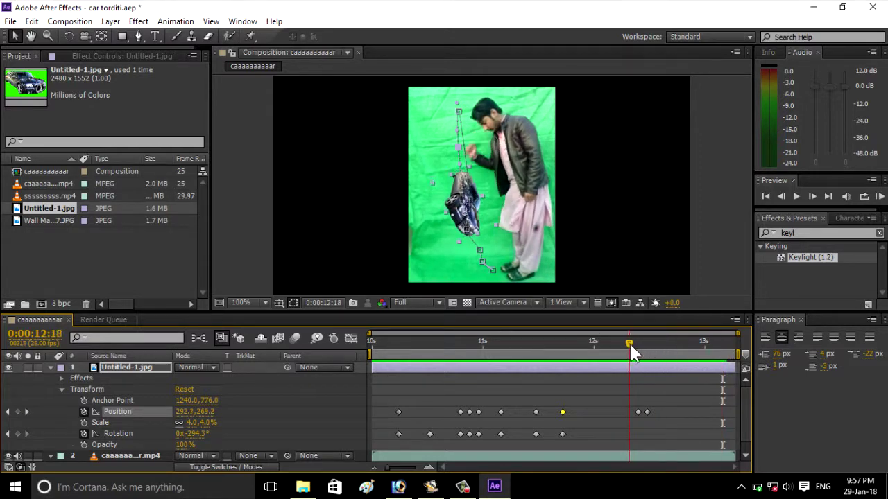
left_click_drag(629, 342, 634, 349)
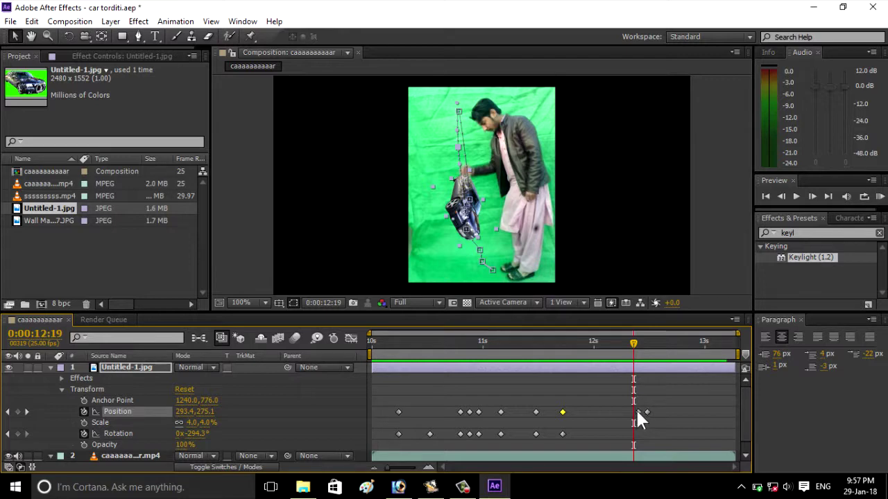
key("ctrl+v")
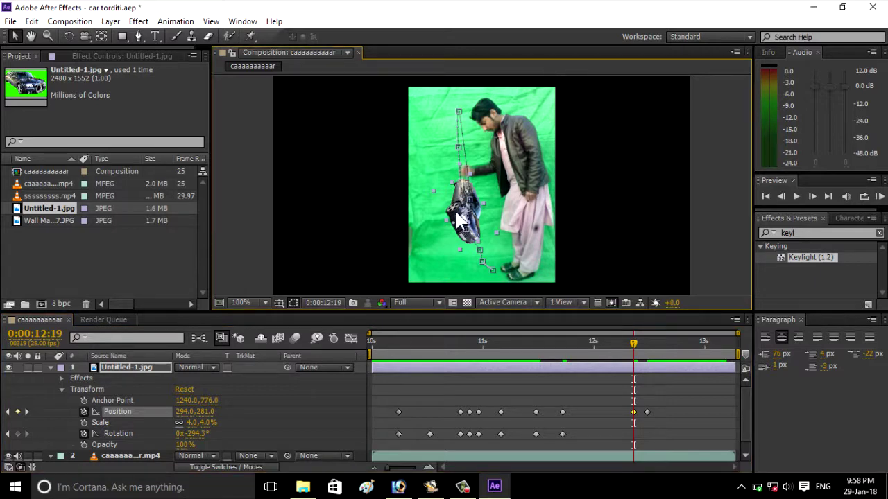
- Lower the car slightly beneath the man's hand at 12:20
key("Up")
key("Up")
key("Up")
key("Down")
key("Down")
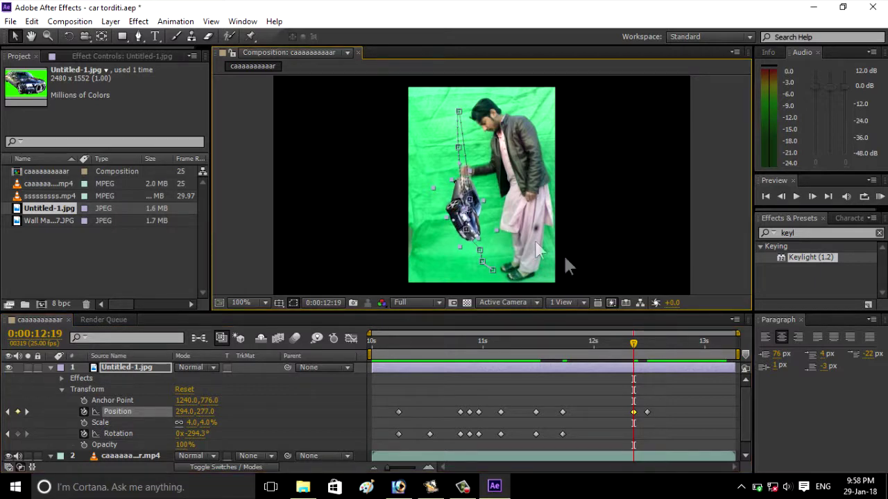
left_click_drag(634, 347, 633, 341)
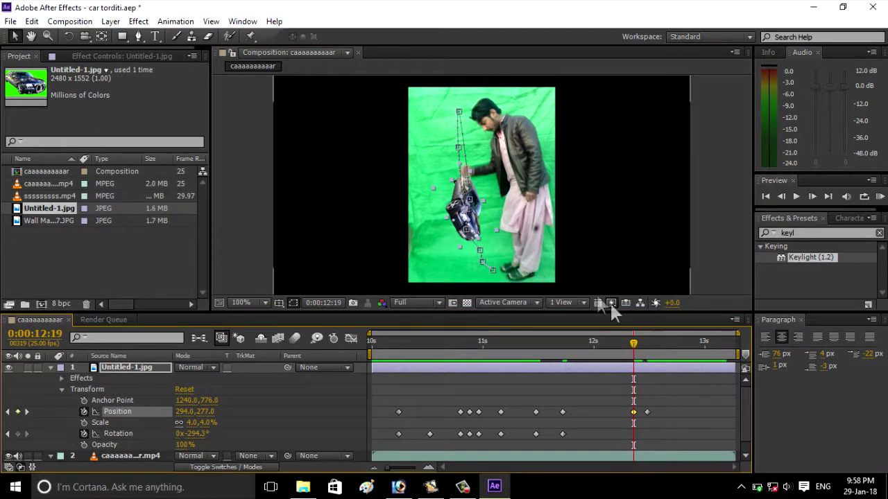
left_click(634, 343)
left_click_drag(636, 344, 638, 344)
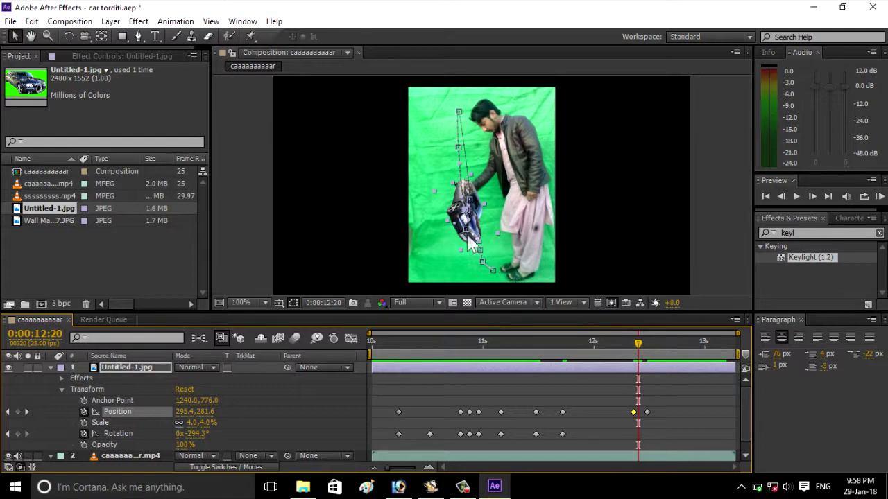
left_click_drag(459, 220, 465, 232)
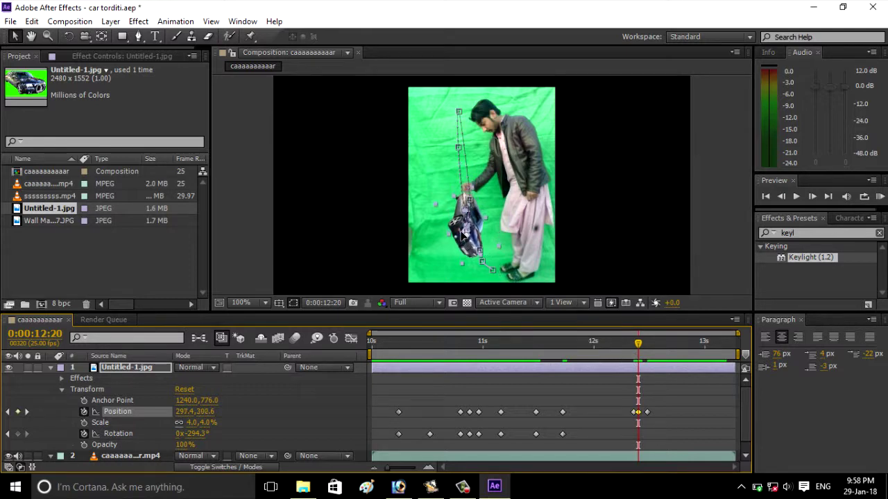
- Set the car just below the man's hand at 12:21 and at 12:22 (297,300)
left_click(641, 342)
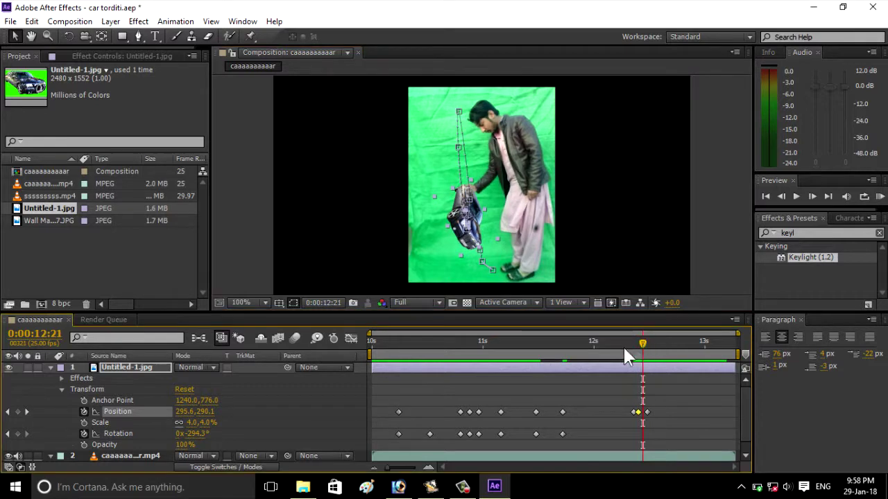
left_click_drag(463, 238, 472, 251)
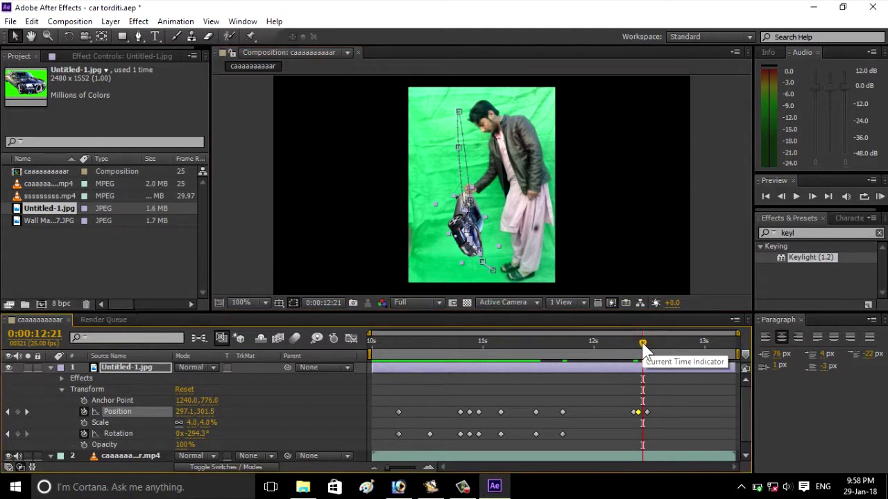
key("shift+Up")
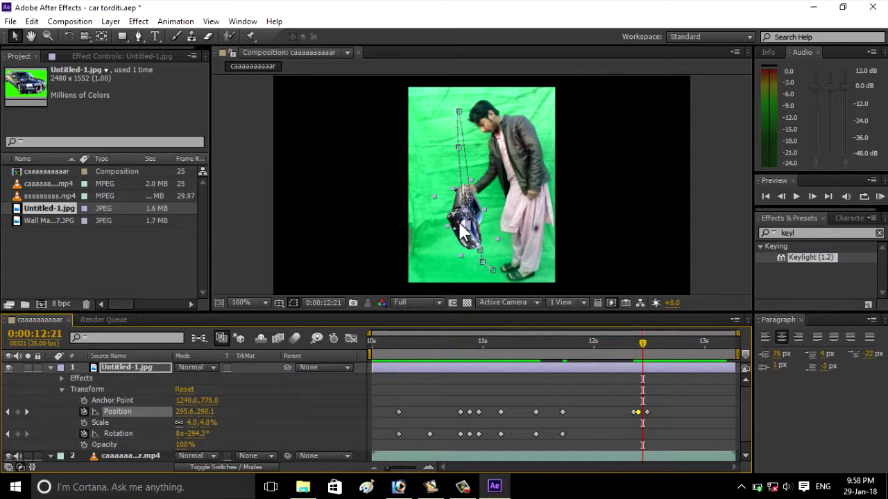
left_click_drag(454, 223, 455, 235)
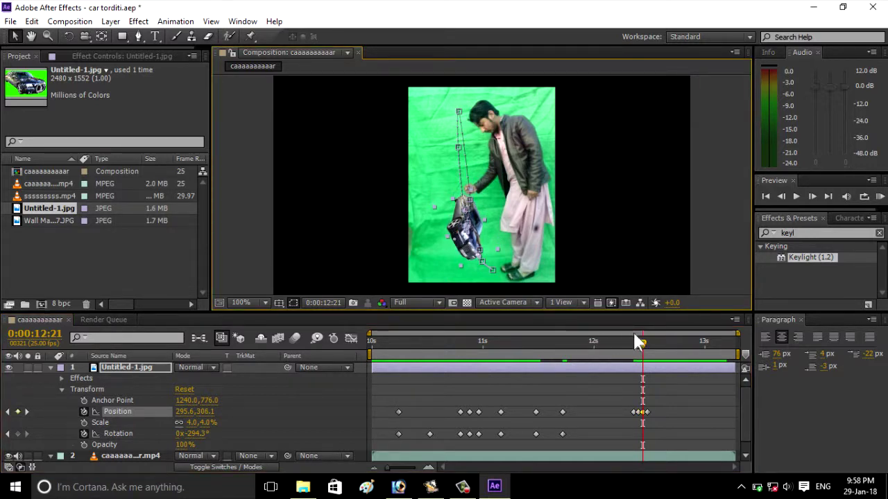
left_click_drag(642, 343, 646, 342)
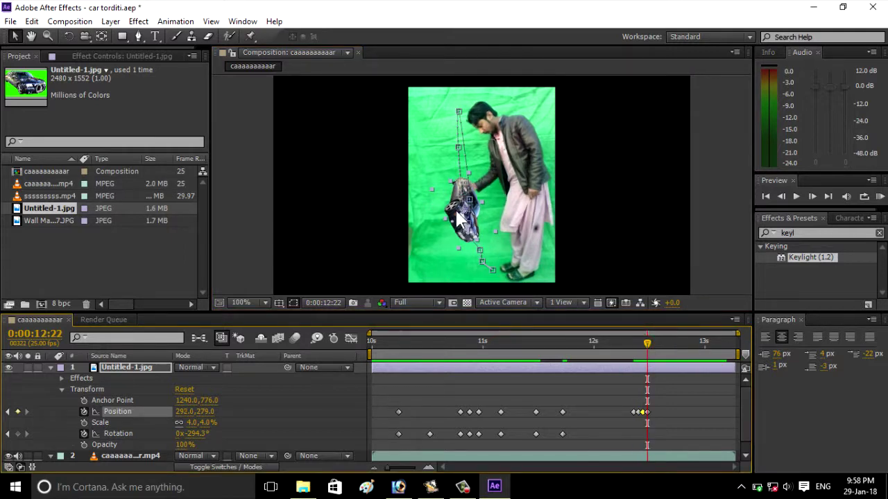
left_click_drag(457, 219, 460, 226)
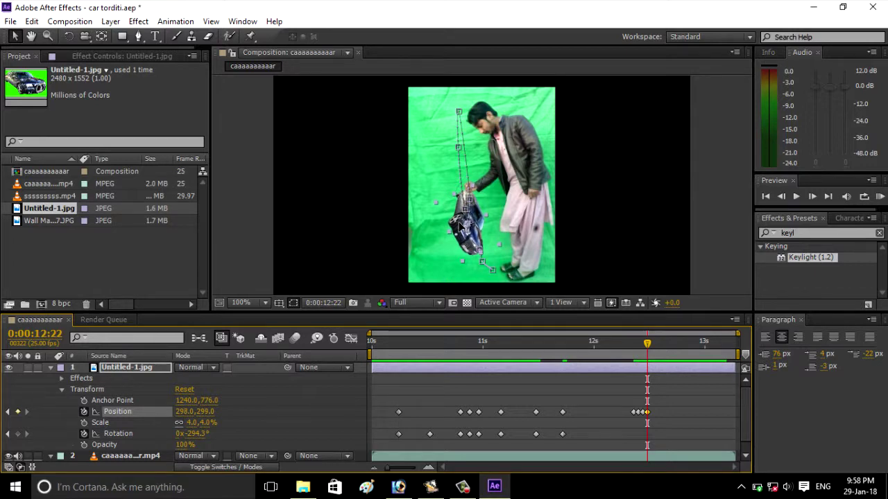
left_click_drag(459, 225, 460, 226)
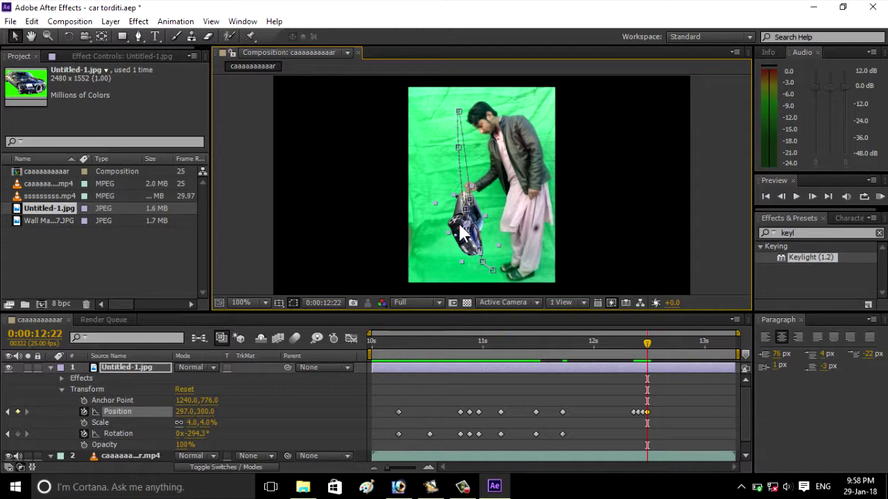
key("comma")
- Drop the car frame by frame toward the floor at 12:23, 13:01, 13:03 and 13:04
scroll(458, 221, "up", 2)
scroll(457, 221, "up", 2)
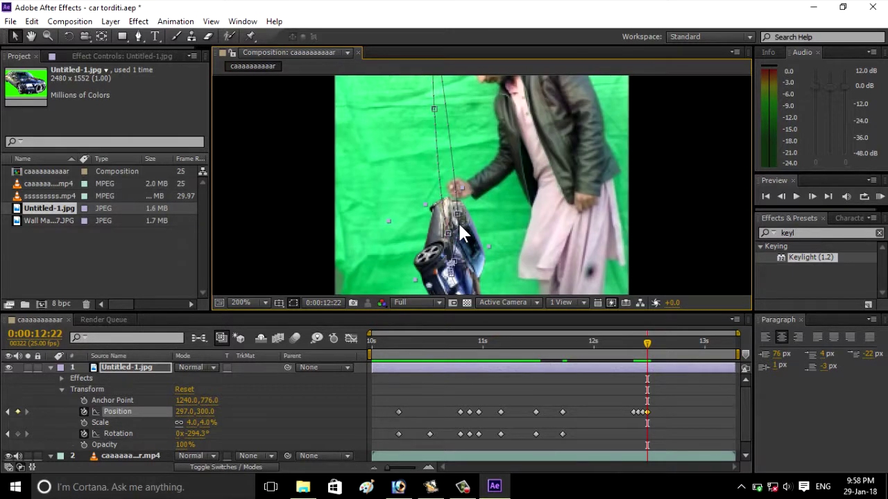
scroll(458, 222, "up", 2)
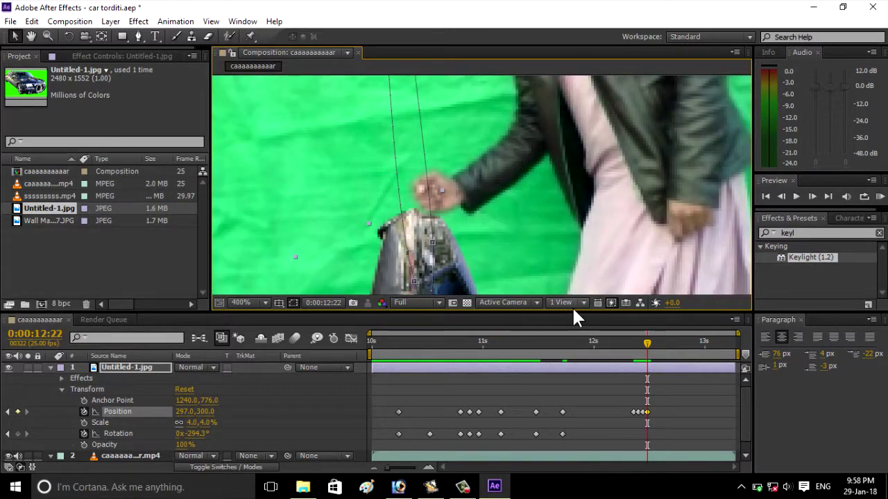
left_click(650, 344)
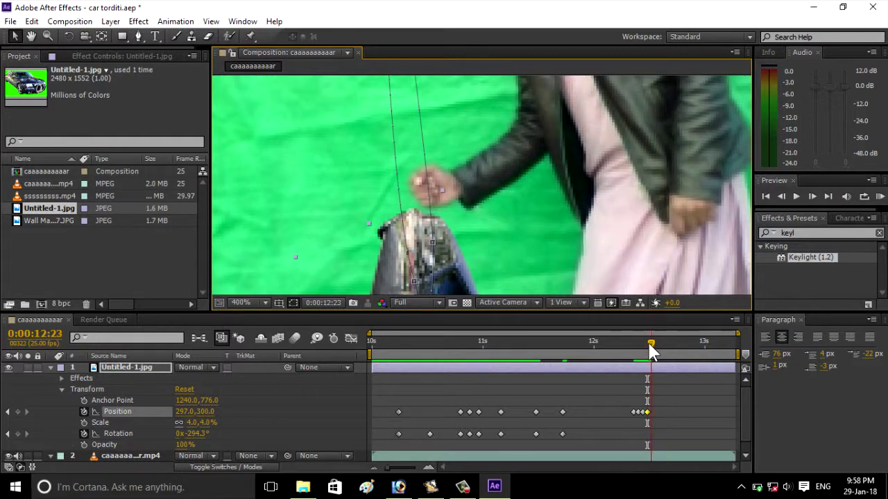
left_click_drag(418, 241, 418, 252)
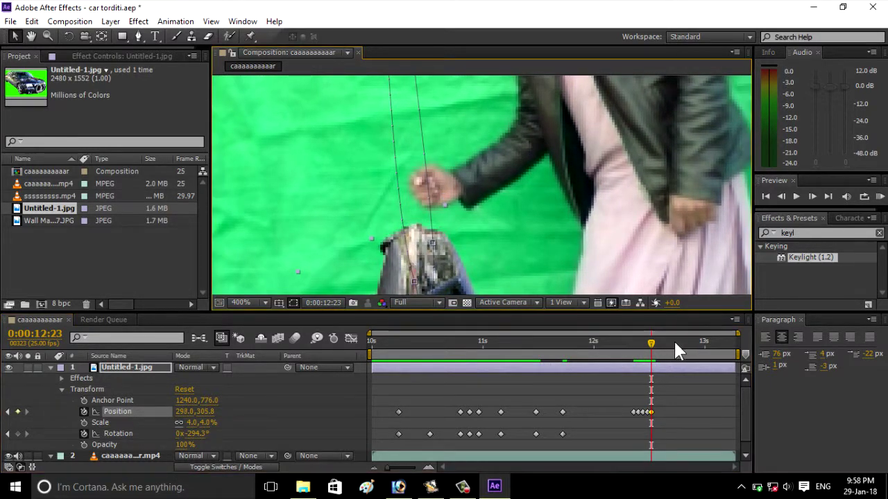
left_click_drag(651, 343, 664, 344)
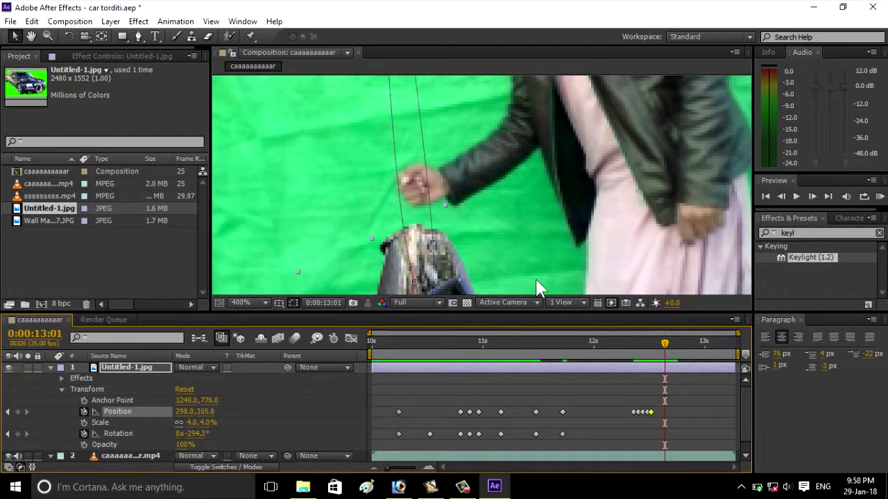
scroll(536, 283, "down", 2)
scroll(536, 281, "down", 2)
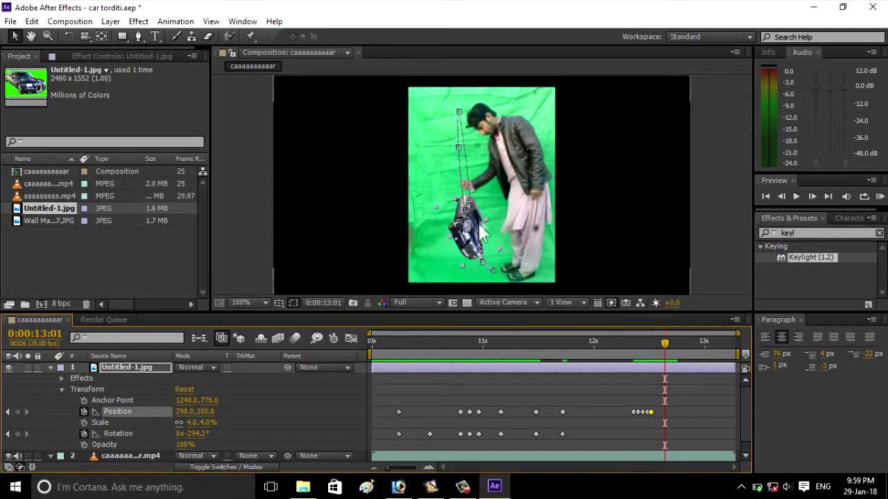
left_click_drag(478, 217, 480, 233)
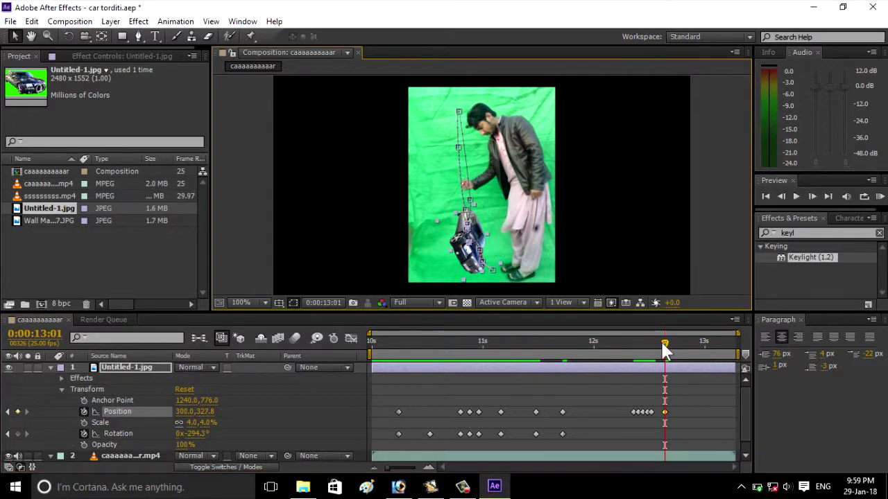
left_click_drag(666, 349, 677, 351)
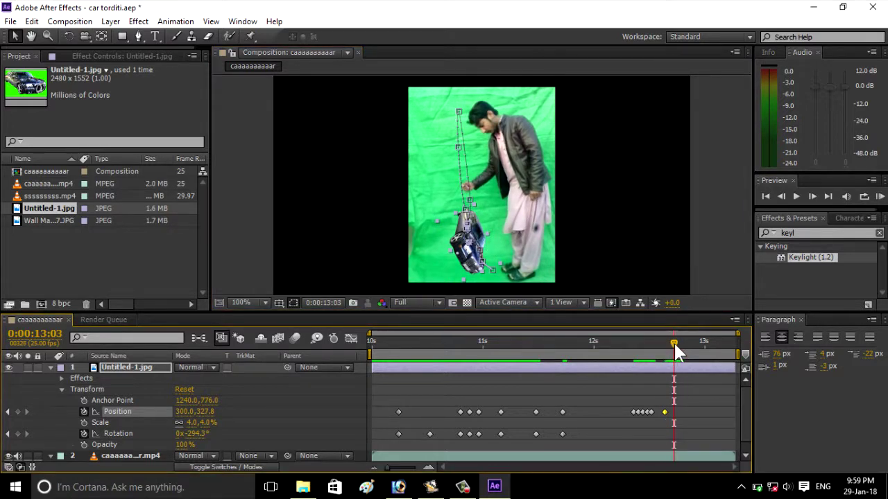
left_click_drag(466, 249, 467, 266)
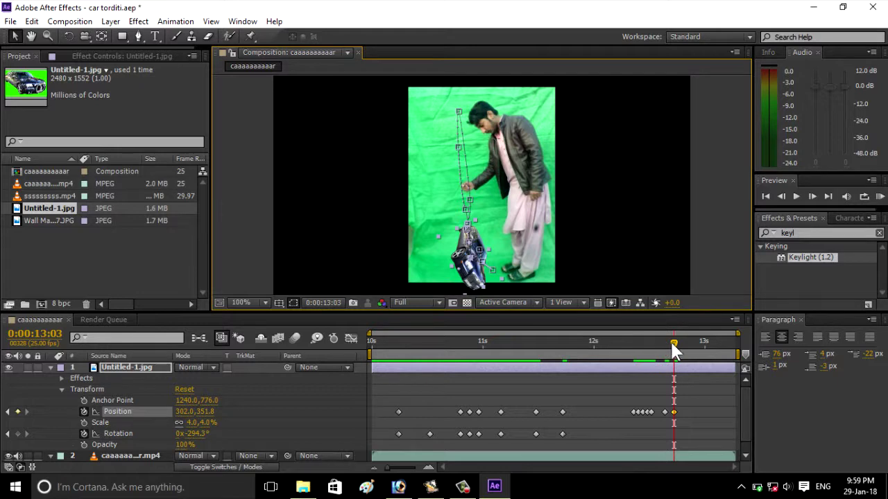
left_click_drag(672, 343, 678, 344)
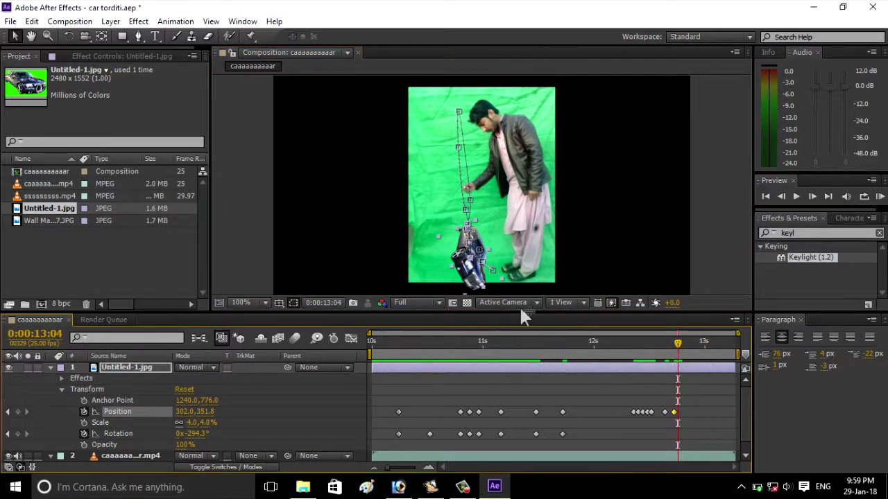
left_click_drag(475, 281, 473, 276)
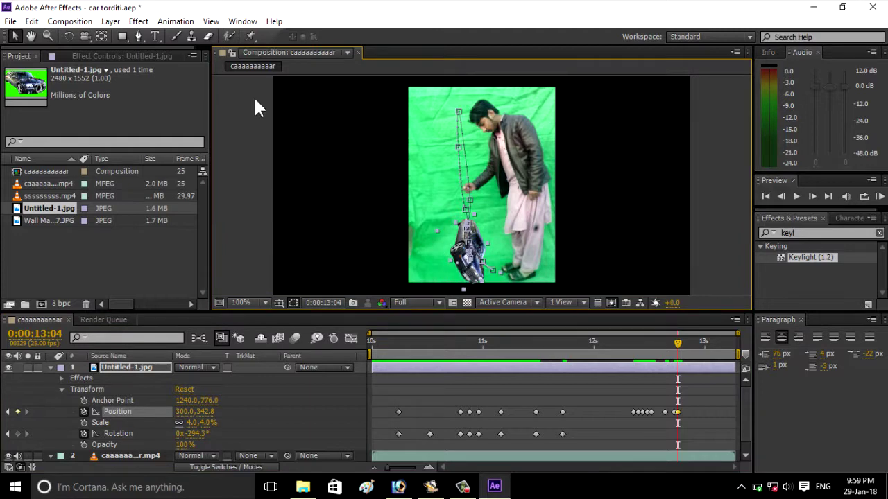
- Tilt the car to -312.2° at 13:04
left_click(102, 41)
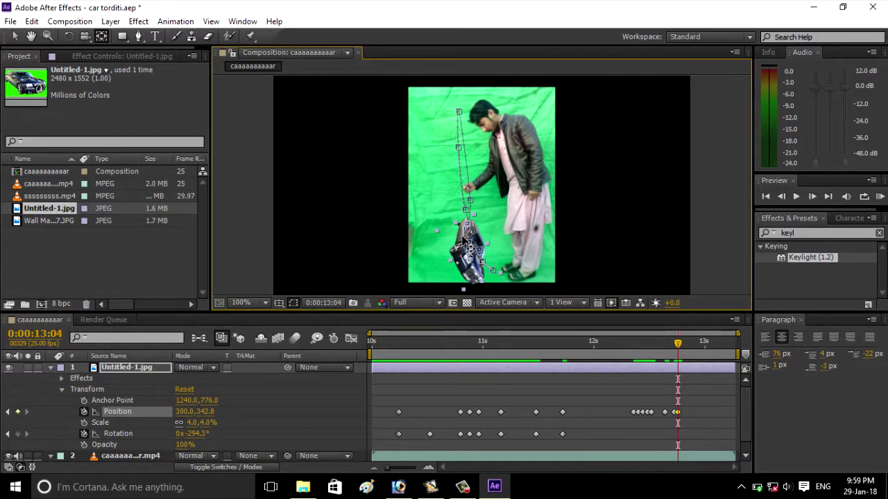
left_click(66, 37)
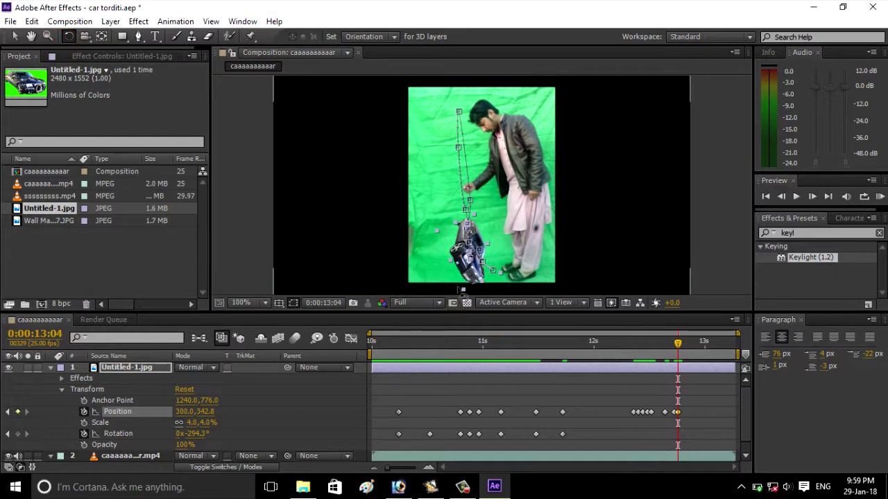
left_click(457, 236)
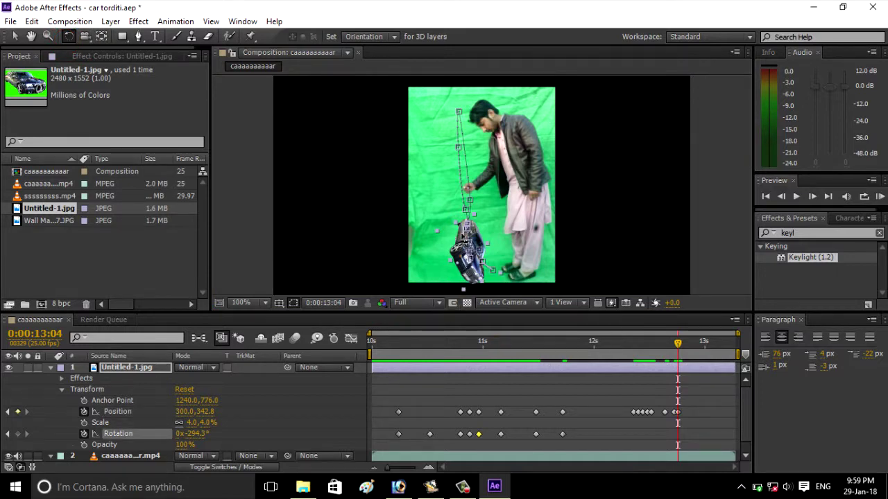
left_click(461, 236)
left_click_drag(464, 278, 471, 285)
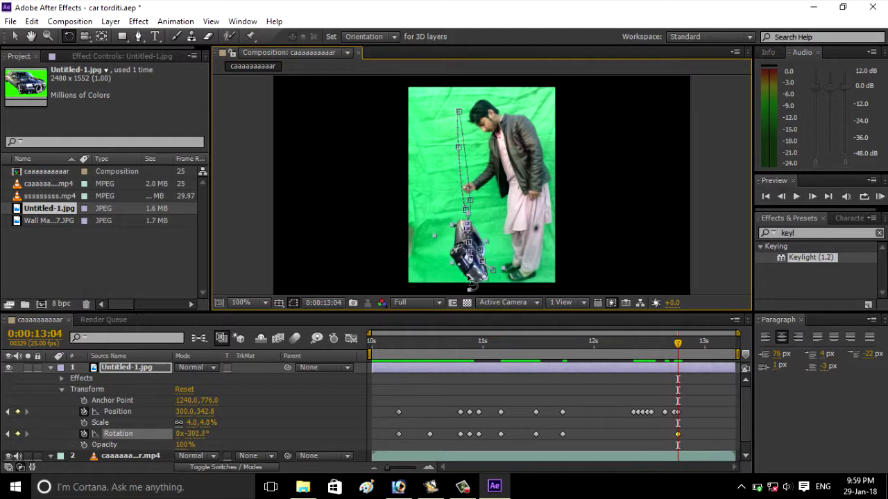
left_click_drag(471, 286, 476, 287)
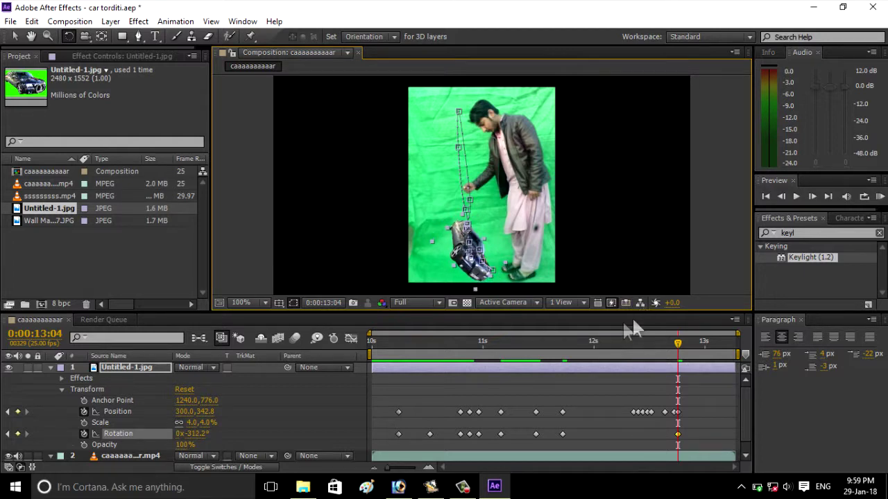
left_click(15, 37)
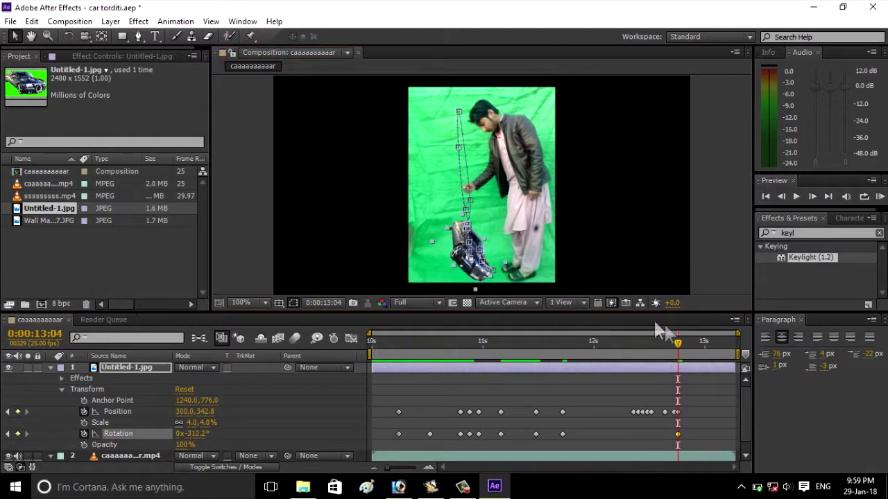
- At 13:05, lower the car to Position 302, 354.8, then advance to 13:06
left_click(680, 343)
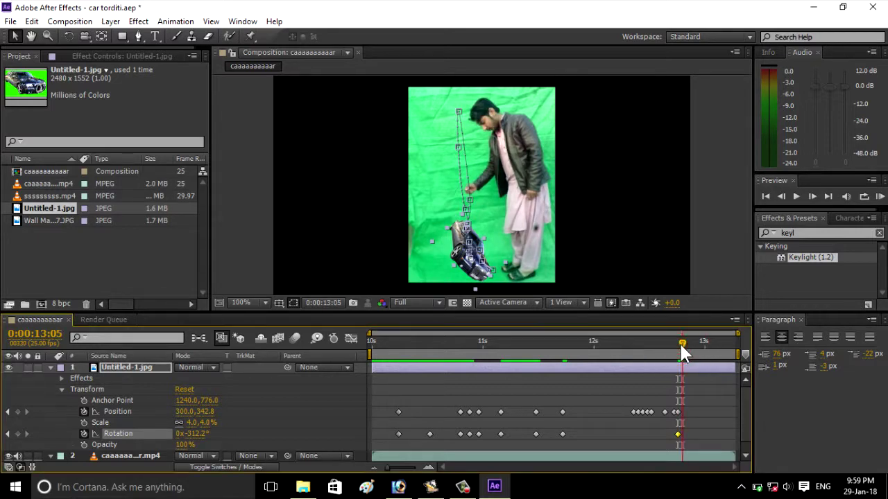
left_click(678, 434)
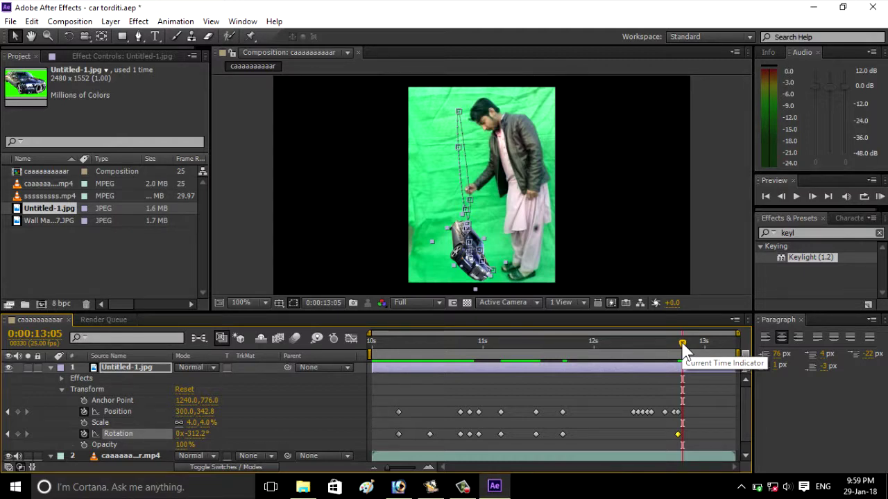
key("shift+Down")
key("Down")
key("Down")
key("Down")
left_click_drag(460, 239, 461, 238)
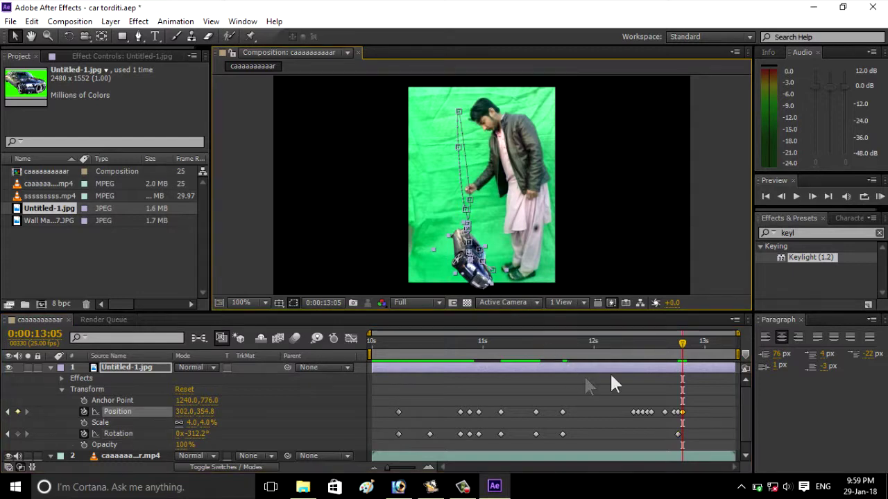
left_click_drag(683, 340, 687, 341)
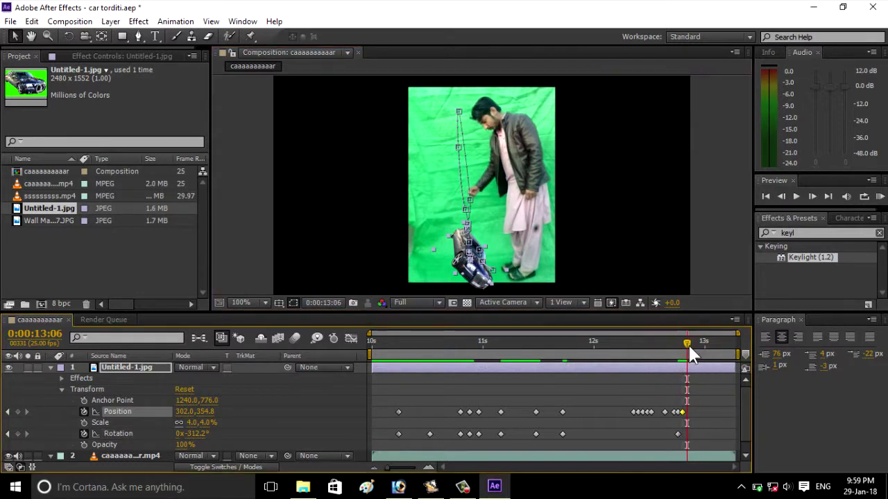
left_click(70, 35)
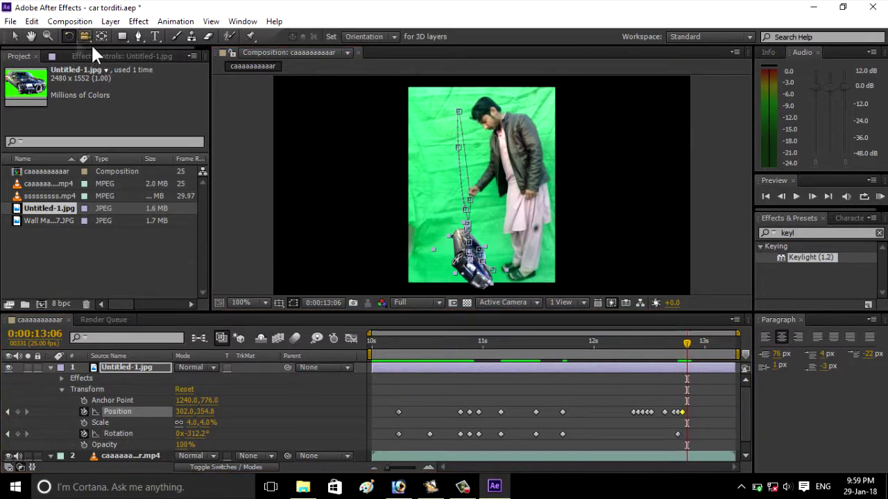
- Rotate the car across frames 13:06–13:09 so it tilts nearly level as it lands
left_click_drag(454, 244, 461, 258)
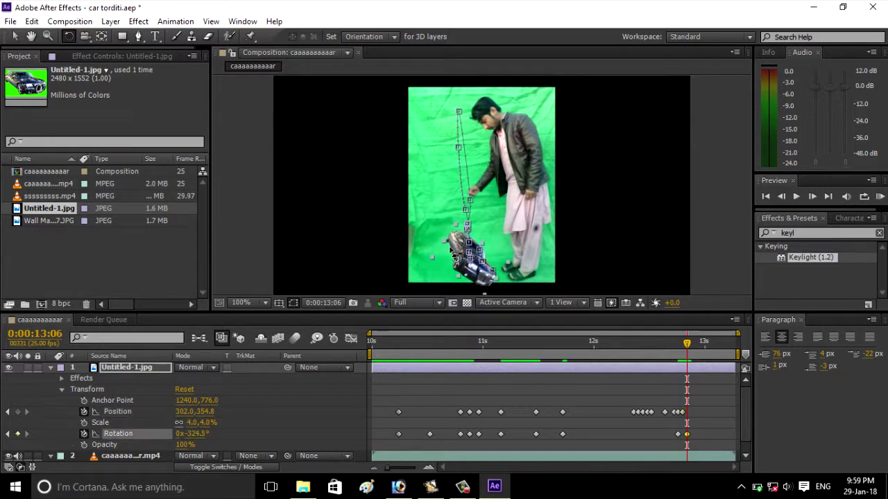
left_click(691, 342)
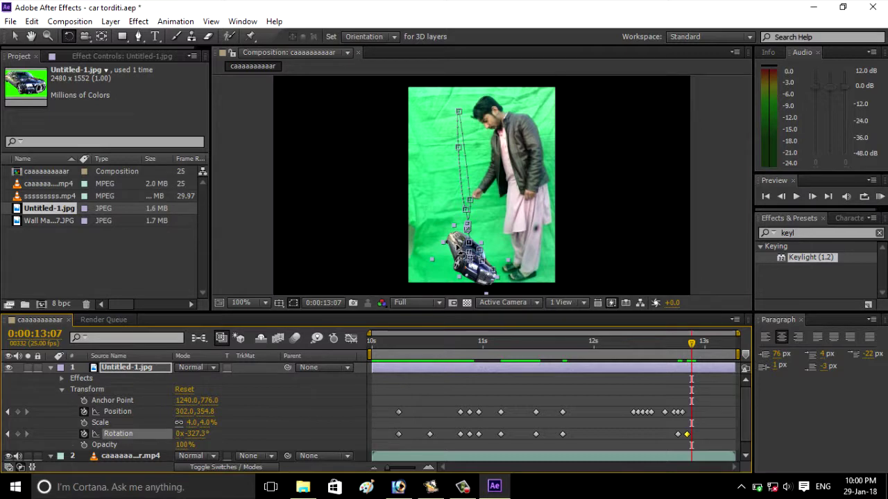
left_click_drag(456, 244, 446, 260)
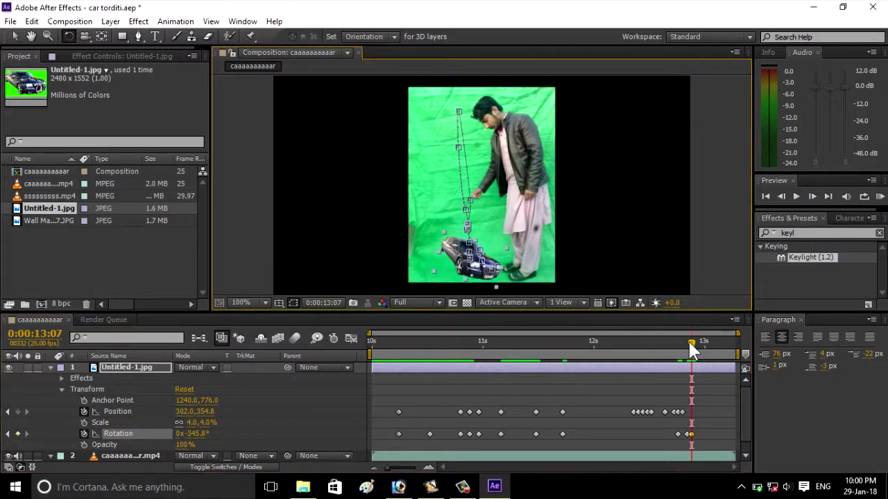
left_click_drag(692, 343, 699, 343)
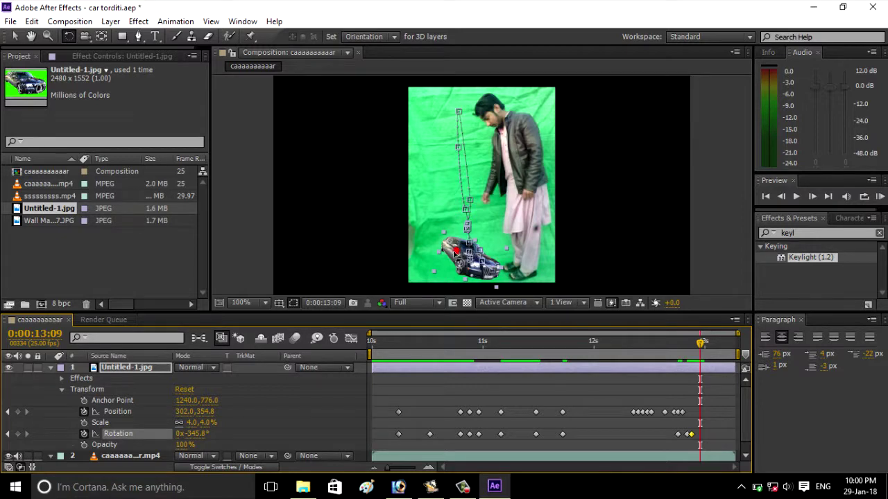
left_click_drag(455, 252, 461, 262)
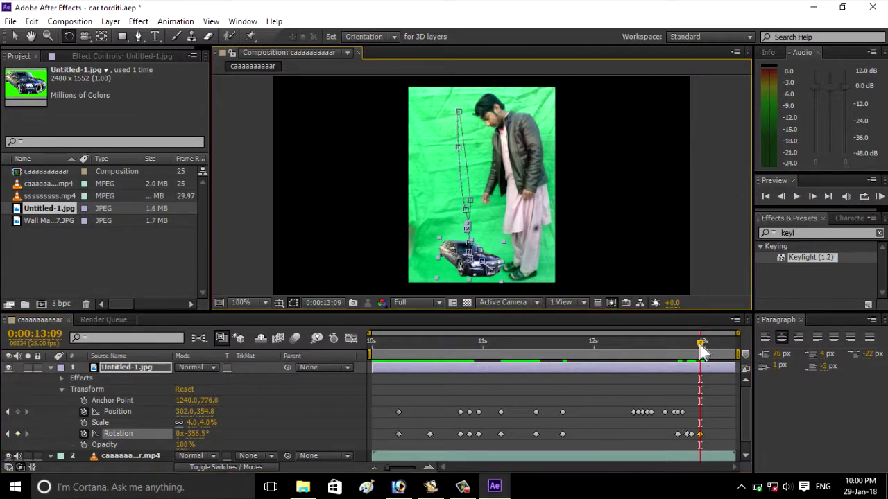
left_click_drag(700, 345, 688, 342)
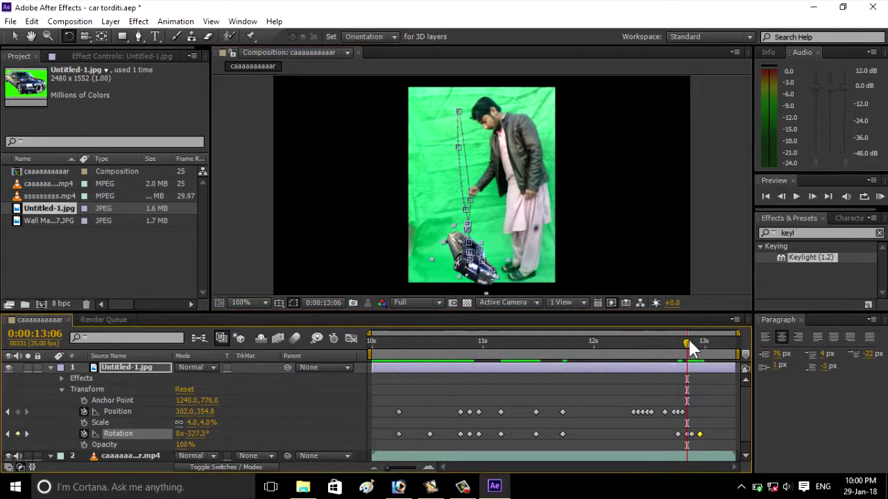
left_click_drag(459, 248, 460, 260)
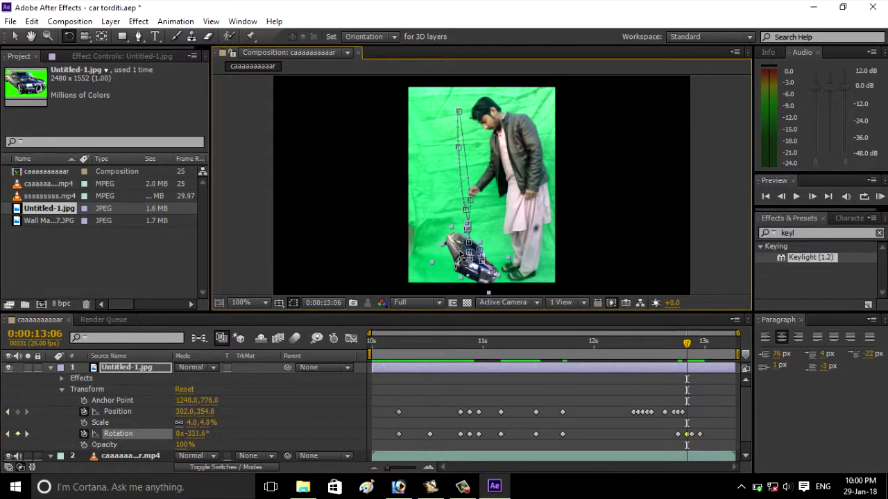
- Lower the car onto the ground beside the man's feet, ending at 299.0, 370.8 on 13:09
left_click(15, 36)
left_click_drag(457, 246, 460, 257)
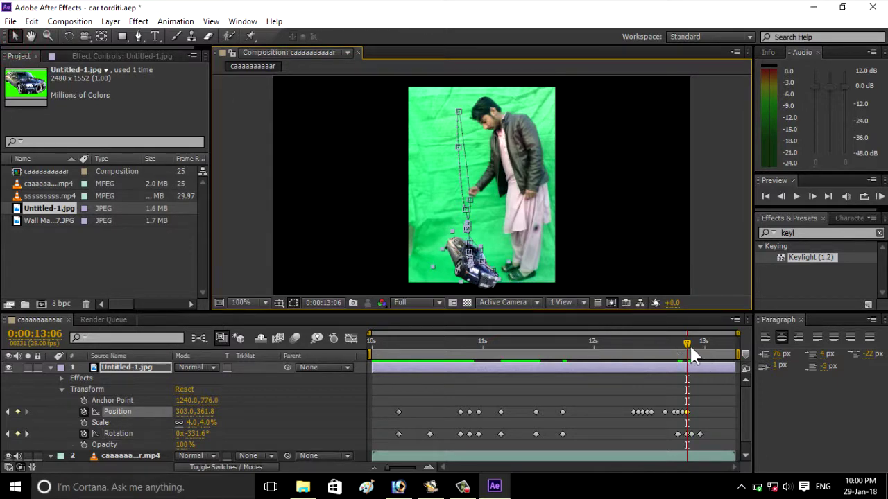
left_click_drag(689, 345, 695, 343)
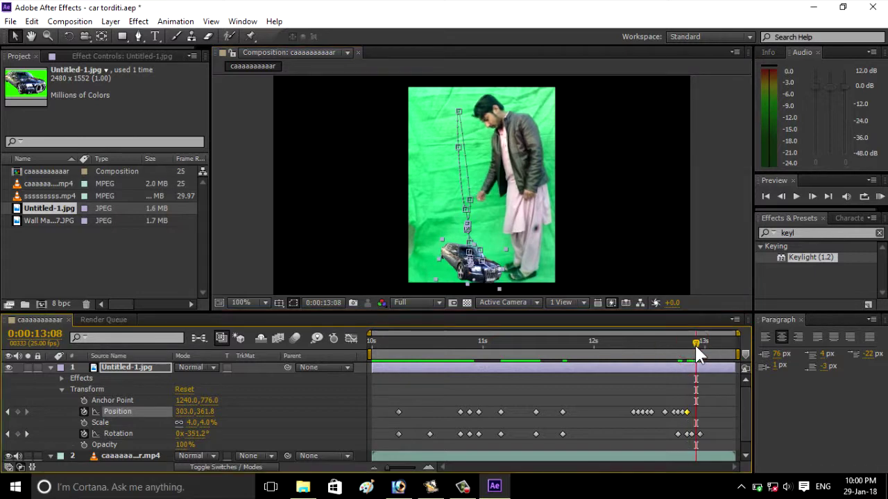
left_click_drag(451, 267, 452, 272)
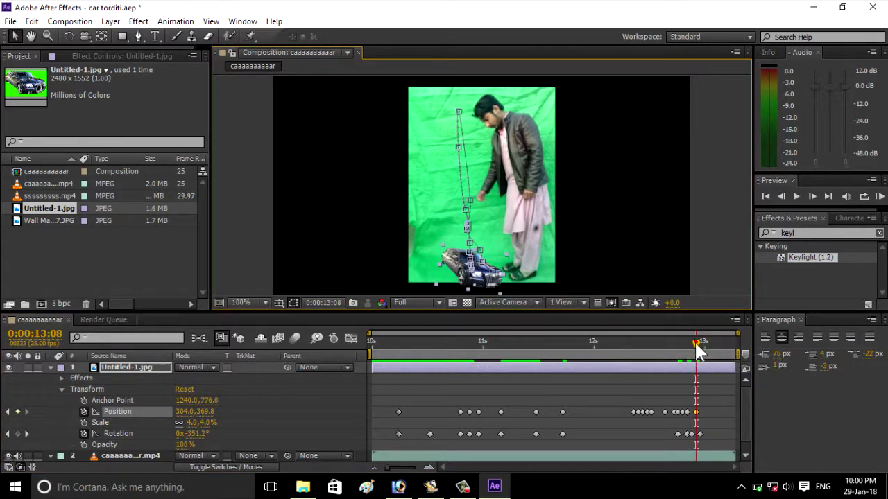
left_click_drag(695, 341, 700, 340)
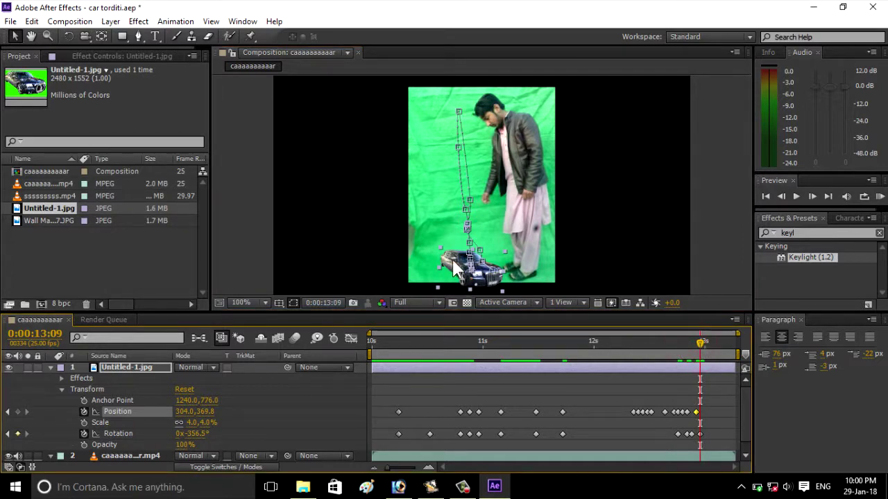
left_click_drag(452, 267, 449, 268)
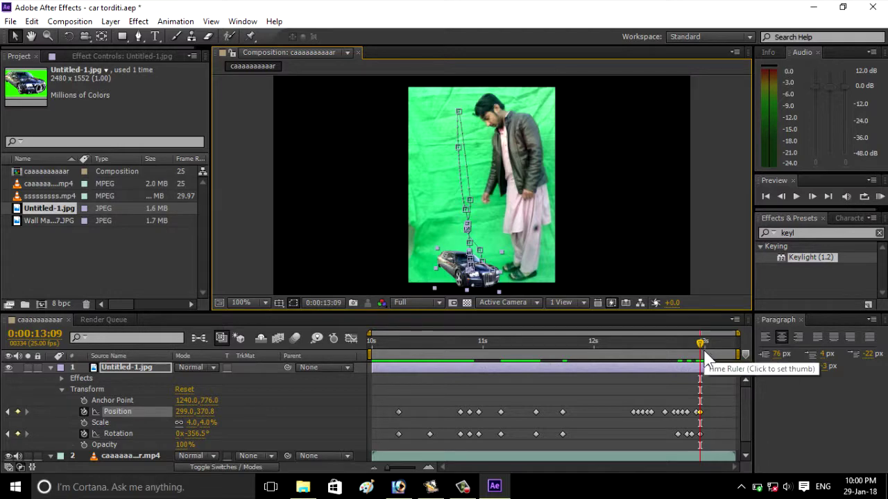
mouse_move(702, 353)
left_mouse_down()
mouse_move(724, 356)
mouse_move(541, 355)
left_mouse_up()
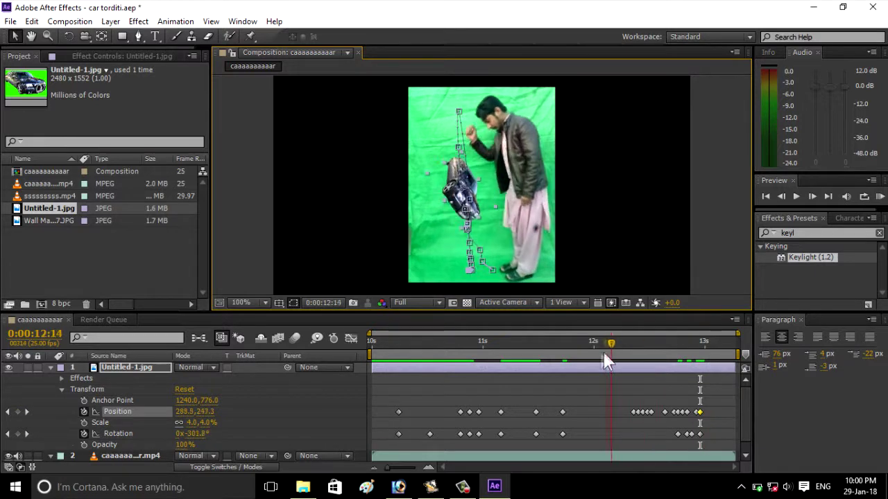
left_click_drag(511, 351, 380, 362)
key("space")
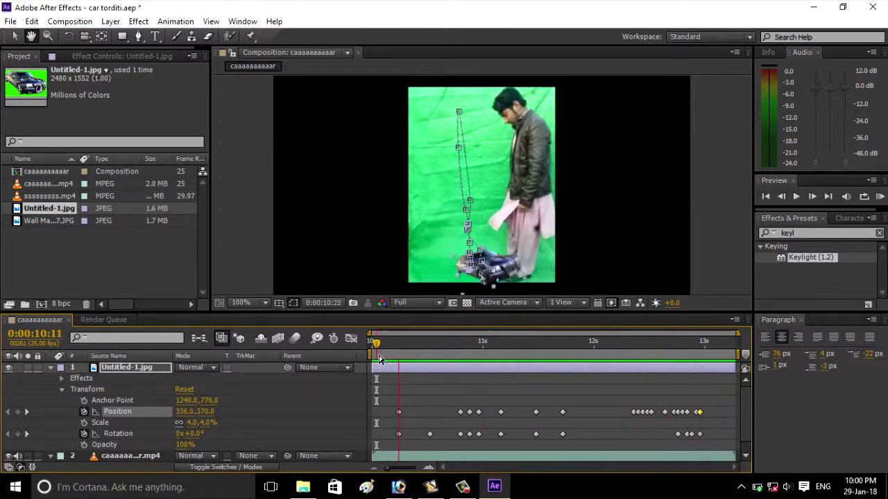
left_click(379, 360)
left_click_drag(466, 343, 389, 351)
- Drag the fire clip ssssssss.mp4 from the Project panel into the composition as a new layer
left_click(43, 183)
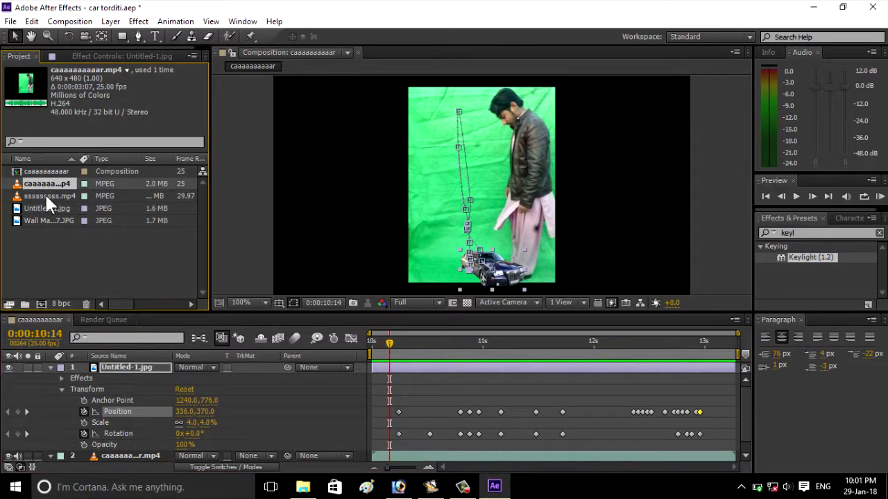
left_click(45, 196)
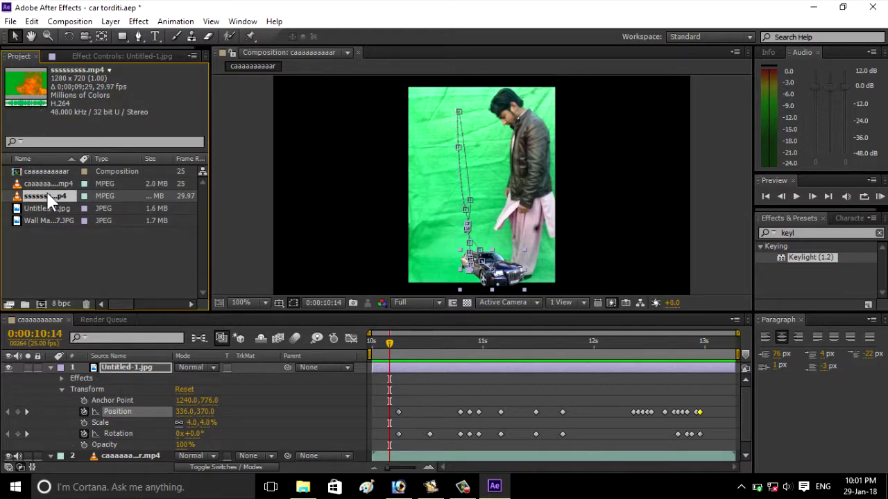
left_click_drag(49, 196, 307, 231)
left_click_drag(307, 231, 417, 217)
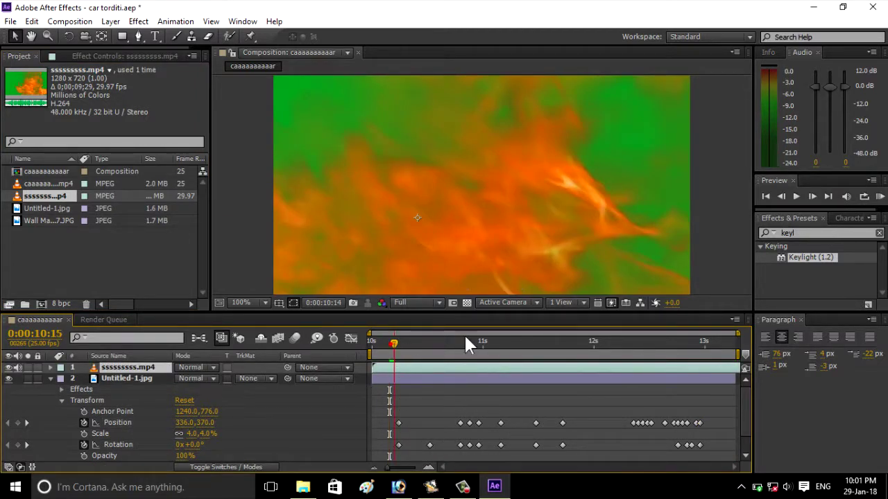
- Scrub through the fire footage to 11:12 and show only the layer's Scale
left_click_drag(432, 340, 436, 360)
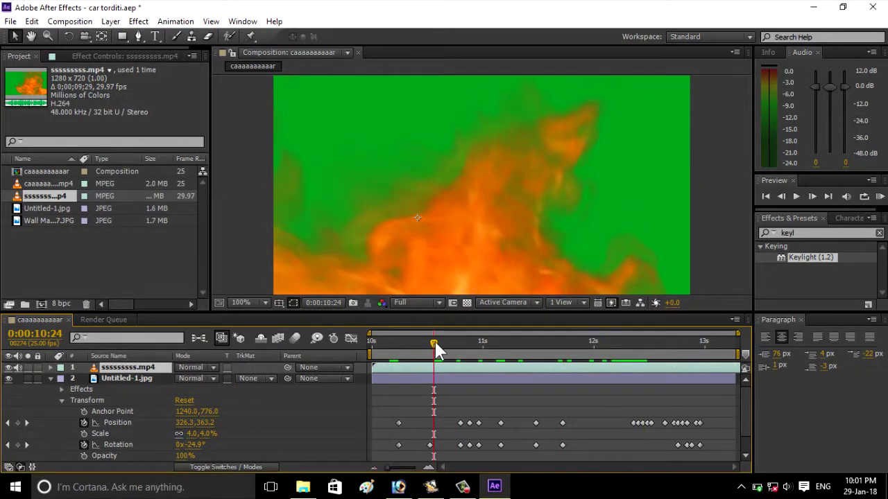
left_click(491, 342)
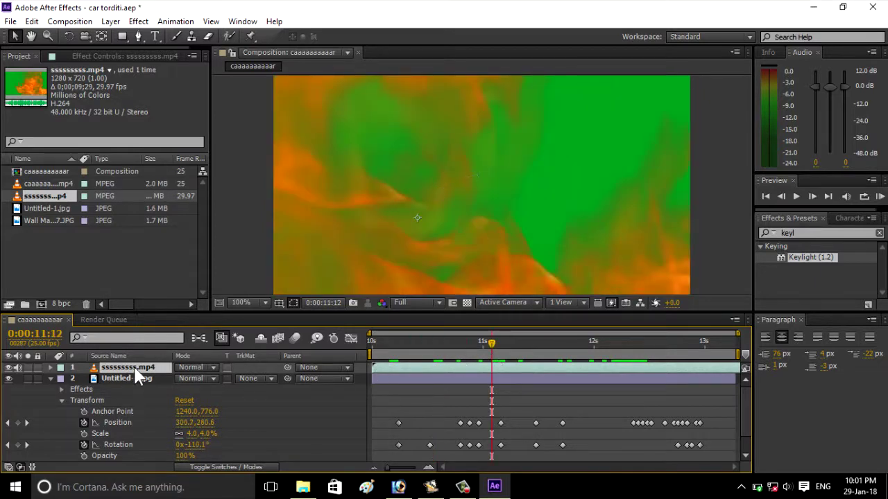
key("s")
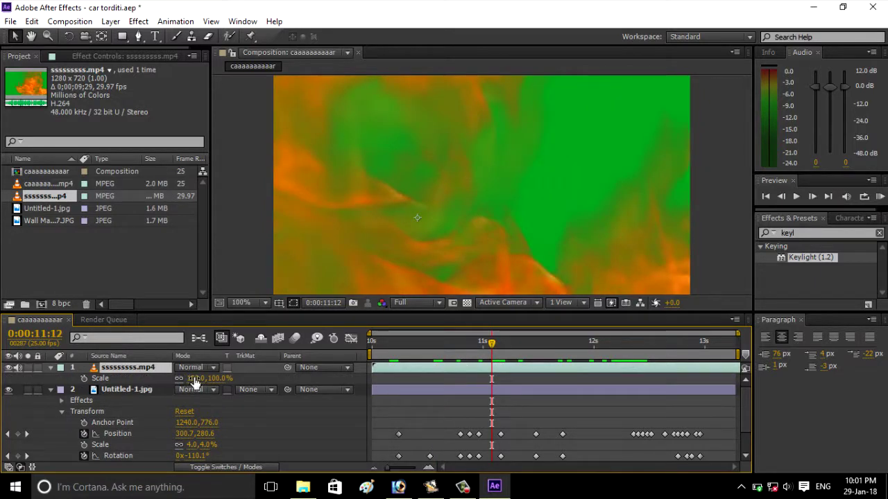
- Scale the fire layer to 26% and move it up and right over the scene
left_click_drag(192, 378, 147, 380)
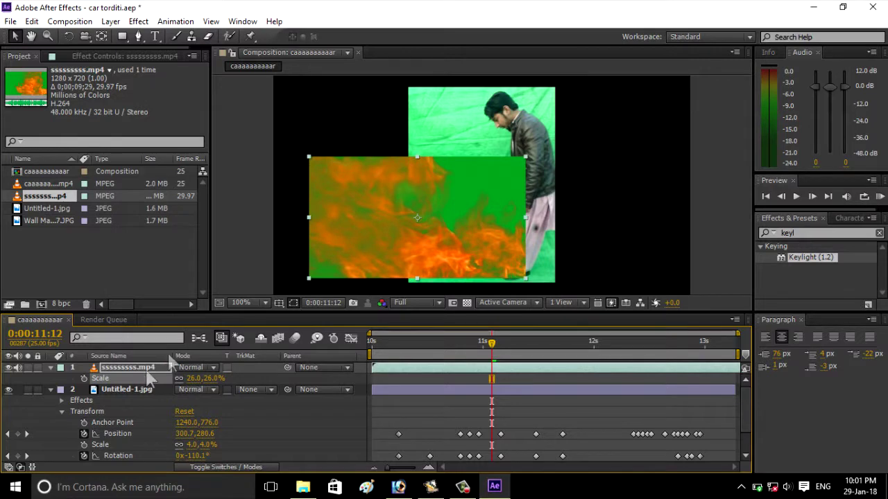
left_click_drag(371, 251, 394, 239)
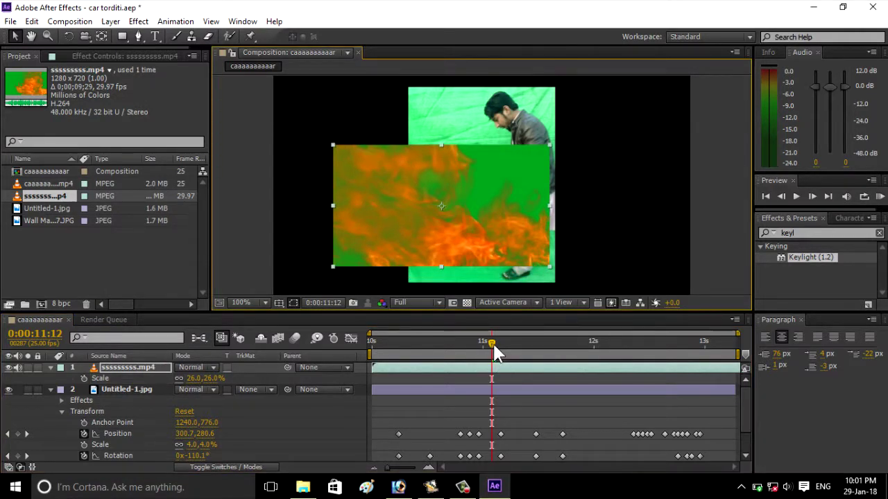
left_click_drag(492, 345, 664, 358)
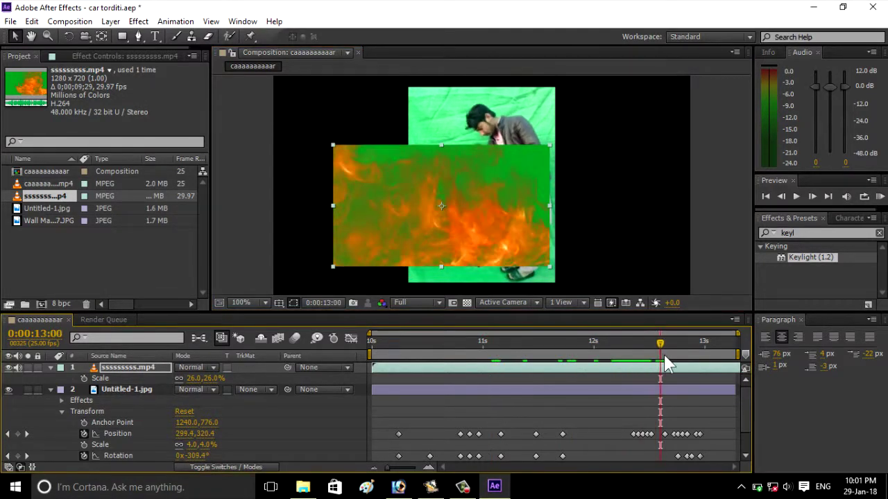
- Scrub back to frame 10:16 and apply Keylight to the fire layer
left_click_drag(663, 354, 416, 346)
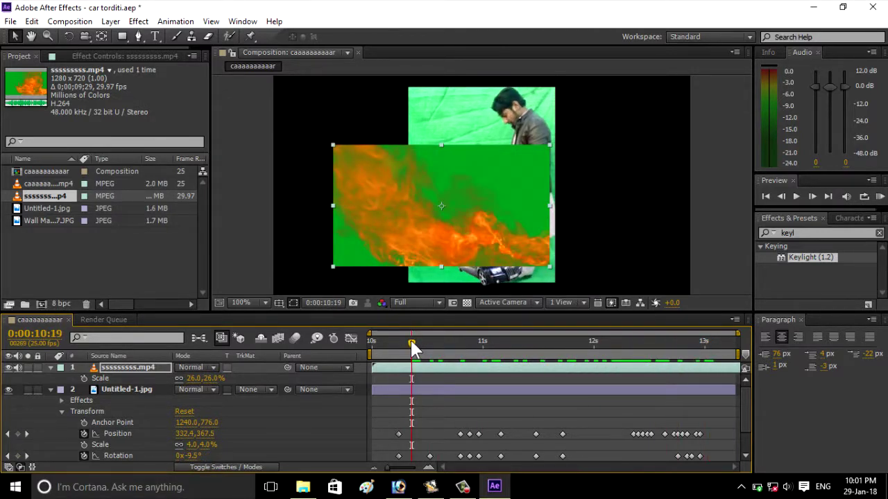
left_click_drag(417, 346, 398, 356)
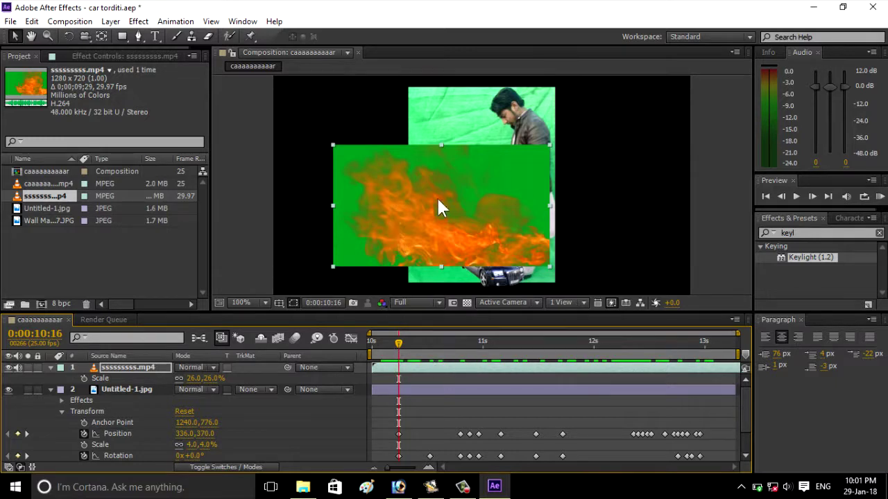
left_click_drag(821, 255, 480, 217)
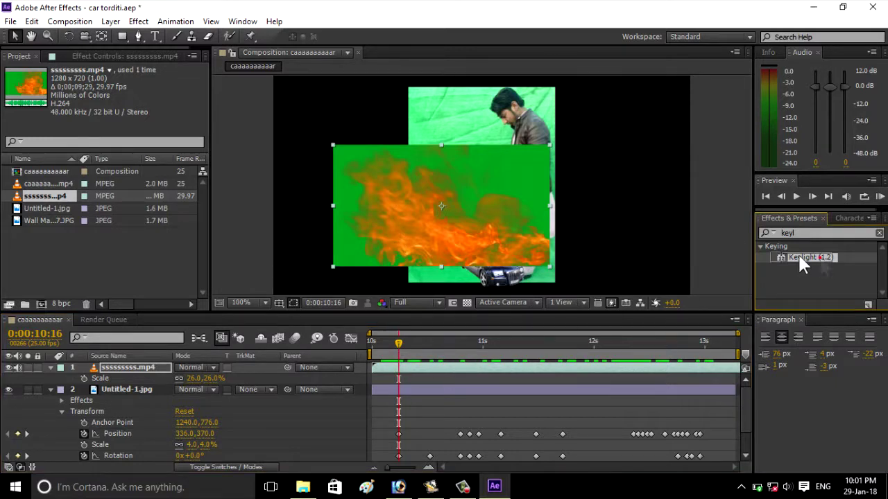
- Sample the fire's green backdrop as Keylight's Screen Colour to remove it
left_click(139, 163)
left_click(491, 173)
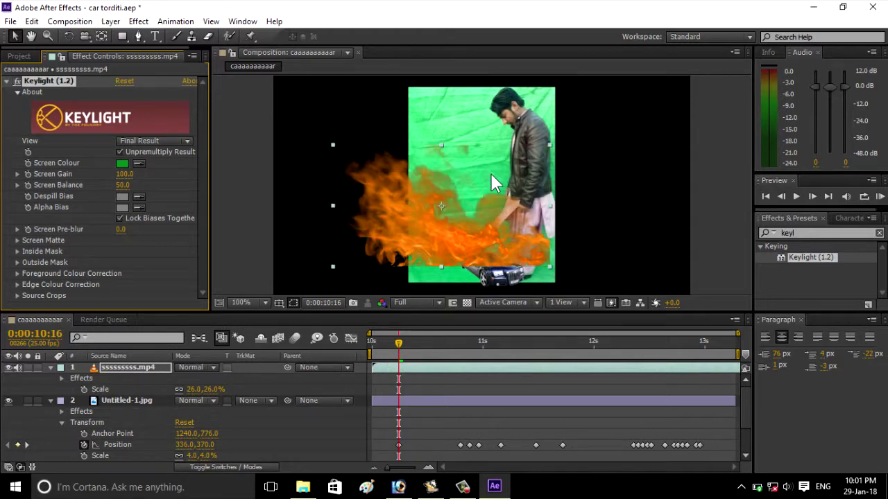
left_click(28, 52)
- Resize the fire layer to 10.5×12.9% and place it left of the man's shot
left_click_drag(445, 221, 468, 234)
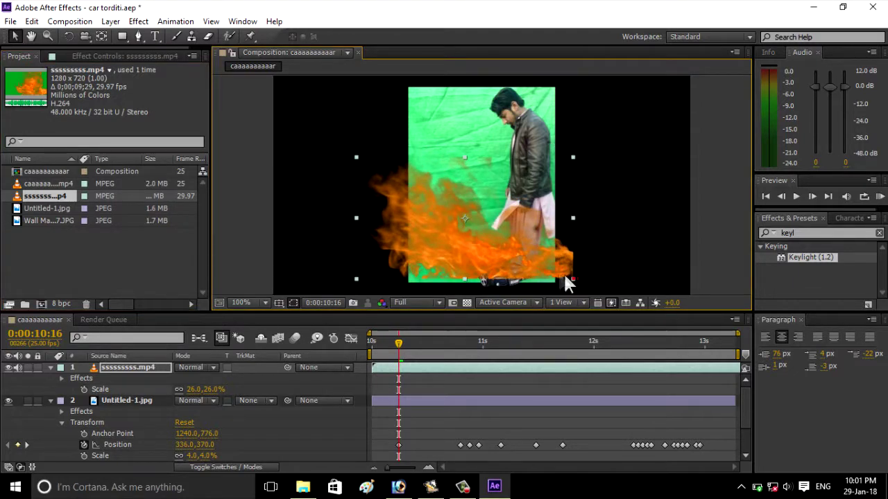
left_click_drag(572, 278, 508, 257)
left_click_drag(452, 246, 381, 240)
left_click(503, 276)
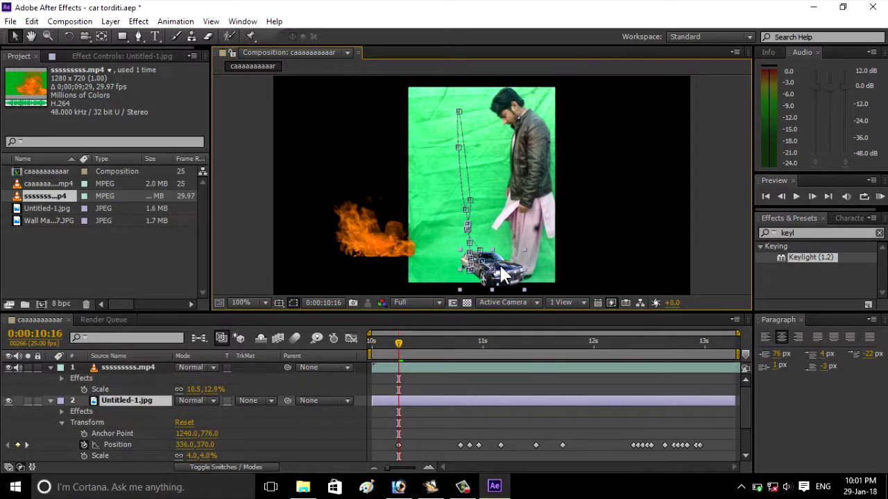
left_click_drag(399, 344, 483, 342)
left_click_drag(490, 368, 631, 362)
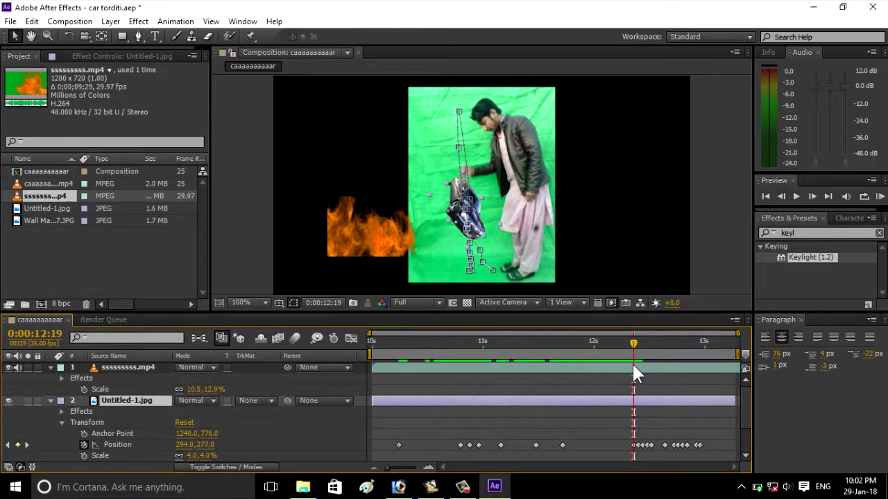
left_click_drag(634, 343, 637, 342)
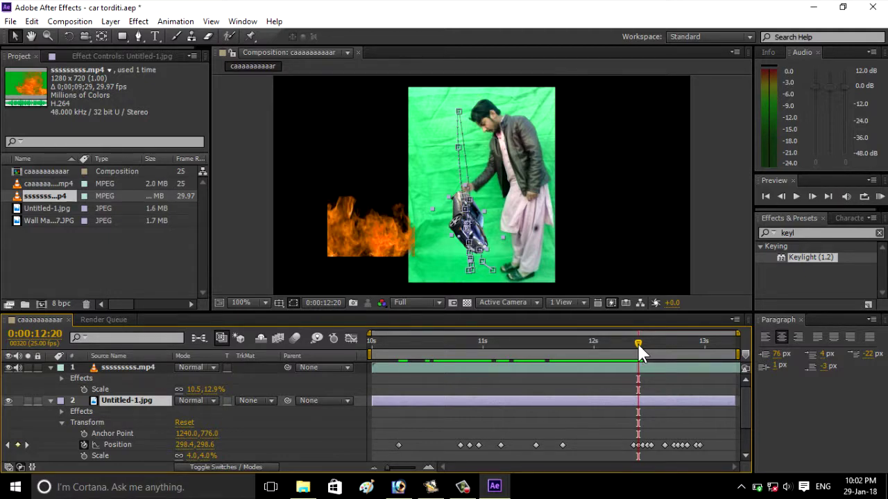
- Drag the sssssss.mp4 fire layer from beside the plate onto the man's hand, then clear the effect search
left_click(369, 231)
left_click_drag(371, 236, 461, 196)
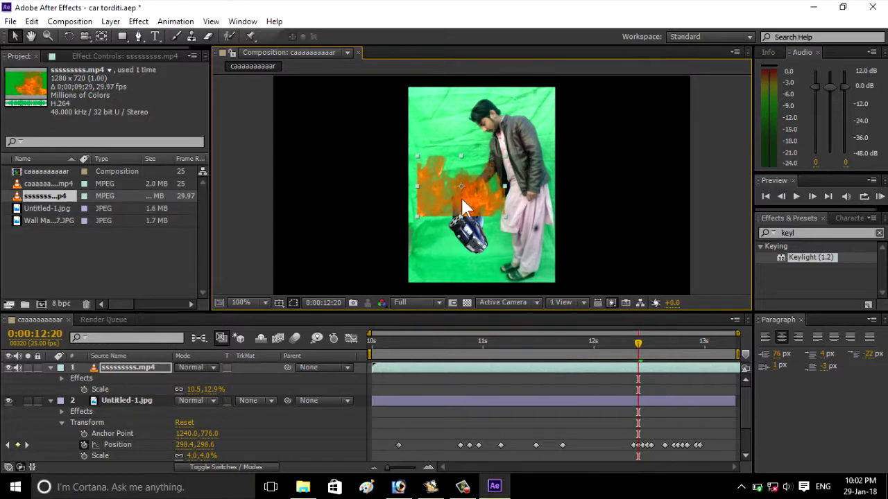
left_click(506, 220)
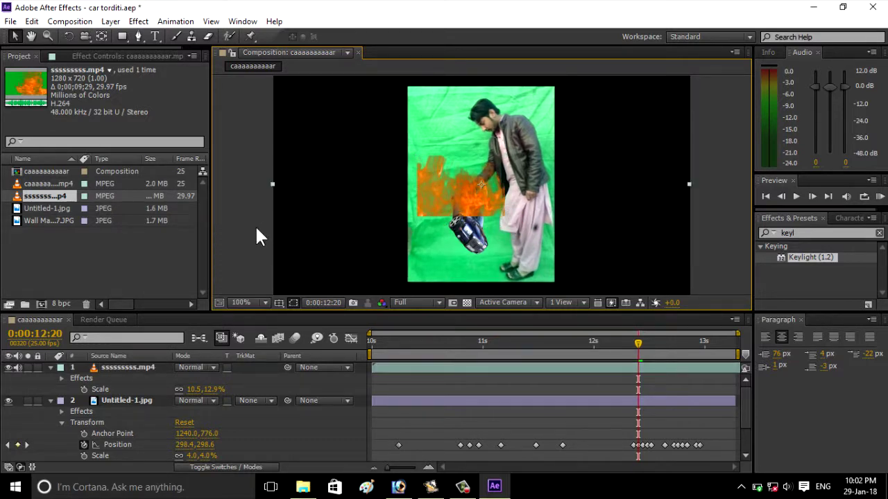
left_click_drag(255, 228, 473, 188)
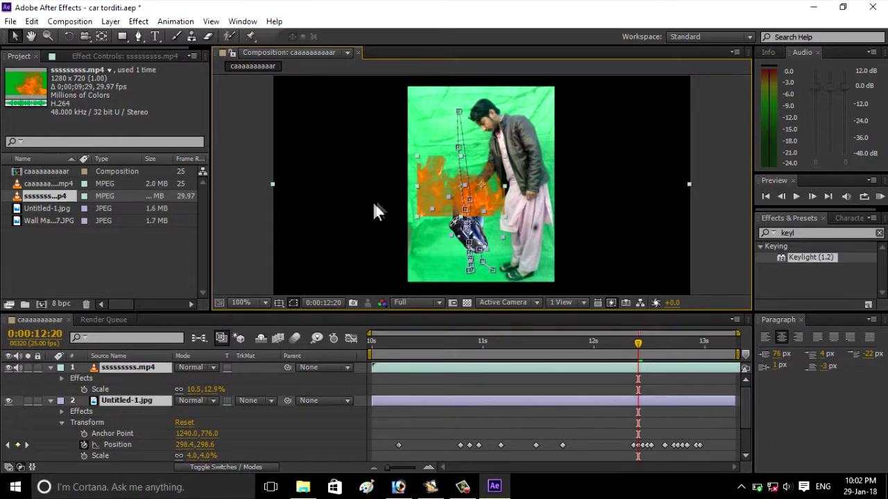
left_click(236, 246)
left_click(451, 187)
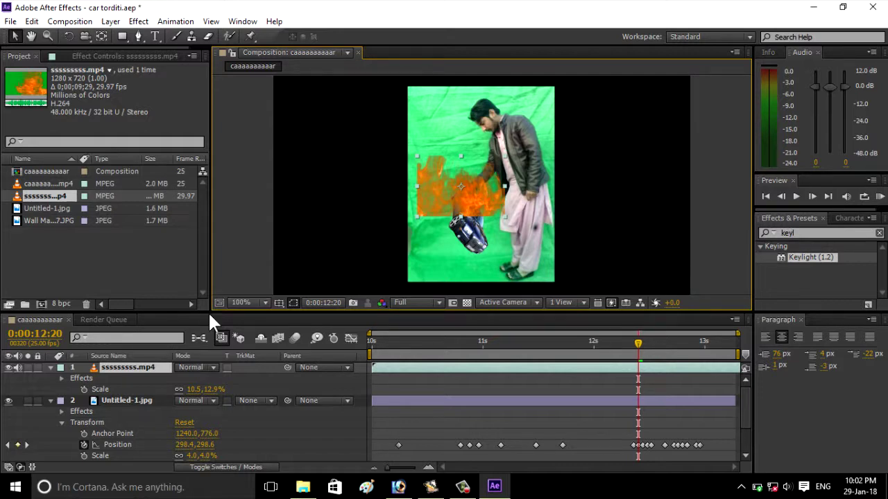
key("ctrl+5")
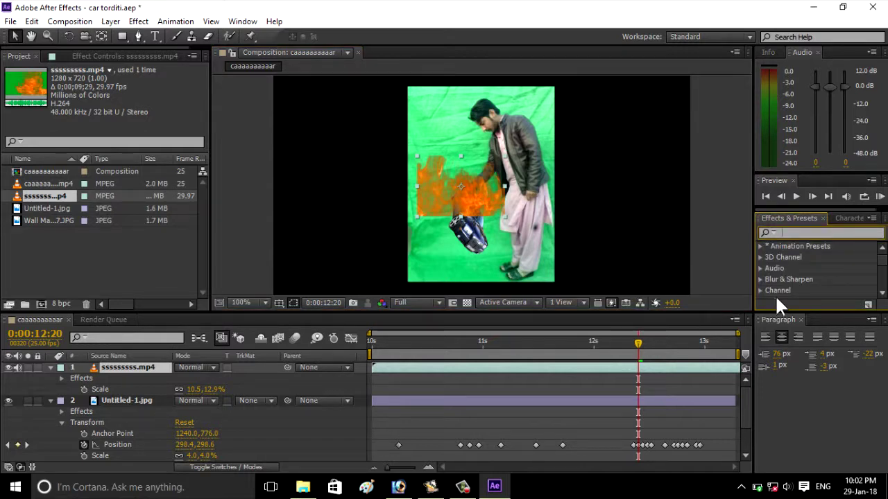
- Apply the CC Sphere effect to the fire layer
left_click(788, 234)
type("cc sph")
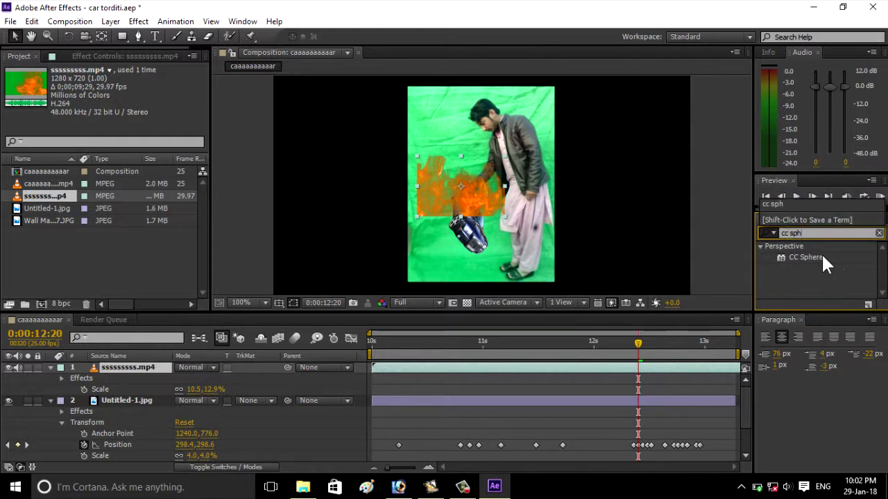
left_click(822, 253)
mouse_move(816, 256)
left_mouse_down()
mouse_move(522, 198)
mouse_move(474, 199)
left_mouse_up()
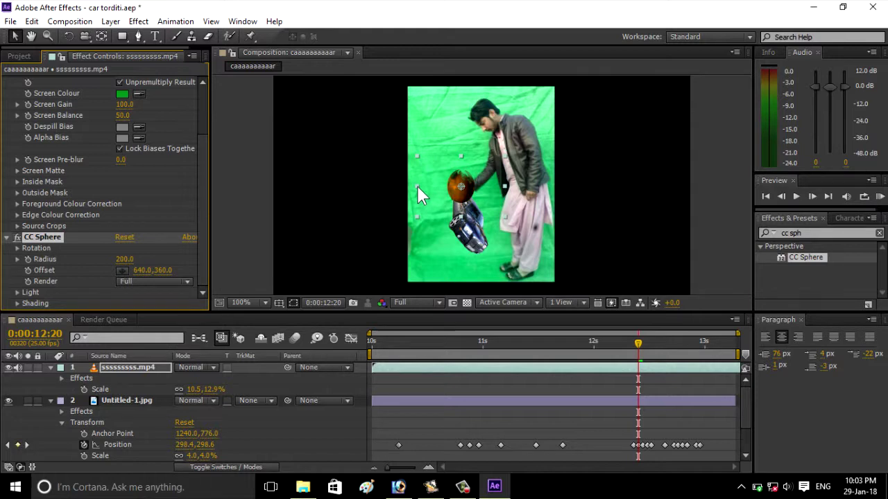
- Scale the fireball to 17.4,18.5% and shift it slightly left and down at the hand
left_click_drag(416, 186, 388, 186)
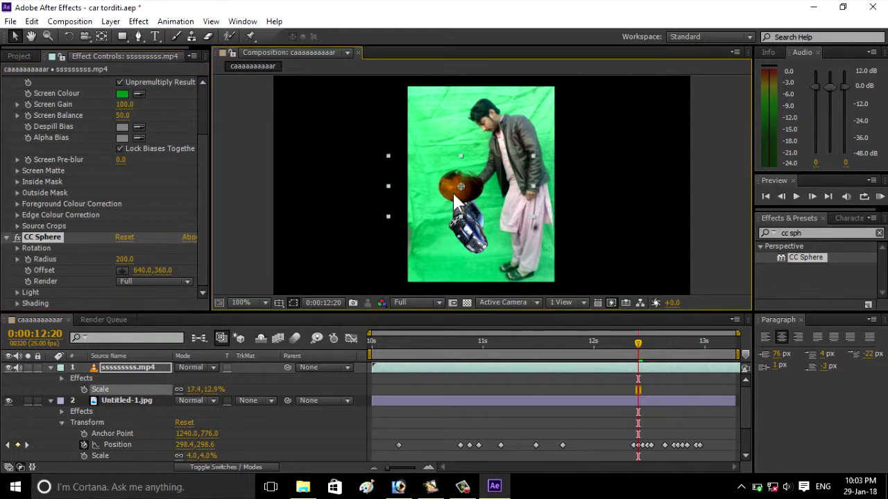
left_click_drag(461, 220, 463, 232)
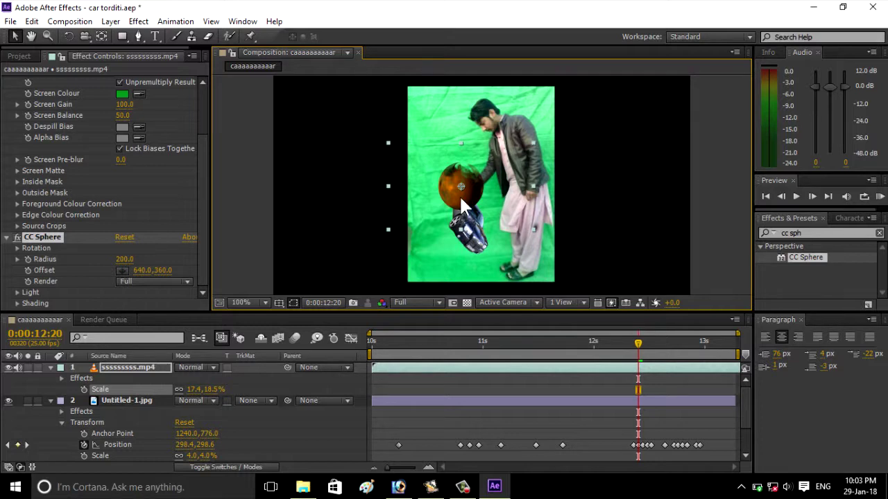
left_click_drag(460, 197, 451, 205)
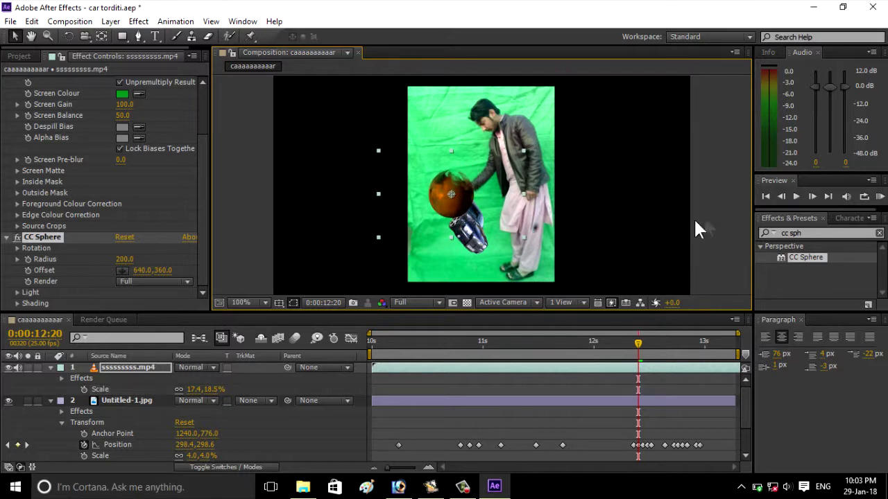
left_click(808, 233)
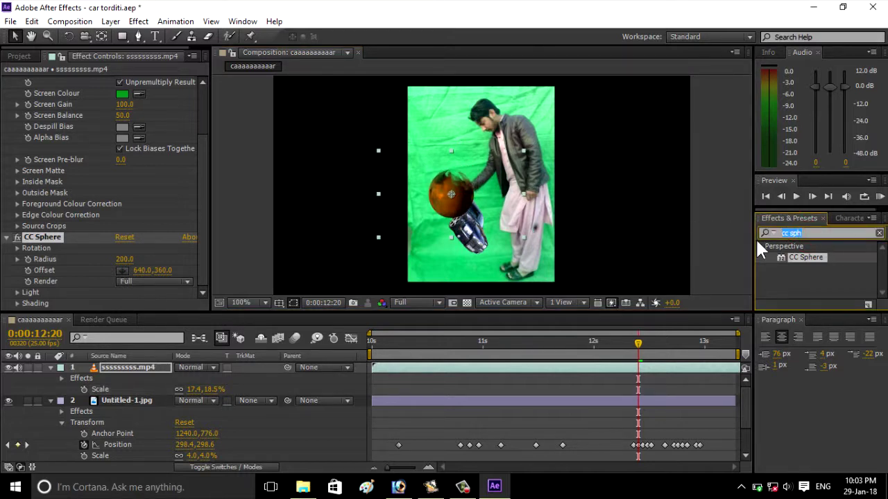
- Add a Stylize > Glow effect (60.0% threshold, 10.0 radius) to the fireball after CC Sphere
type("glow")
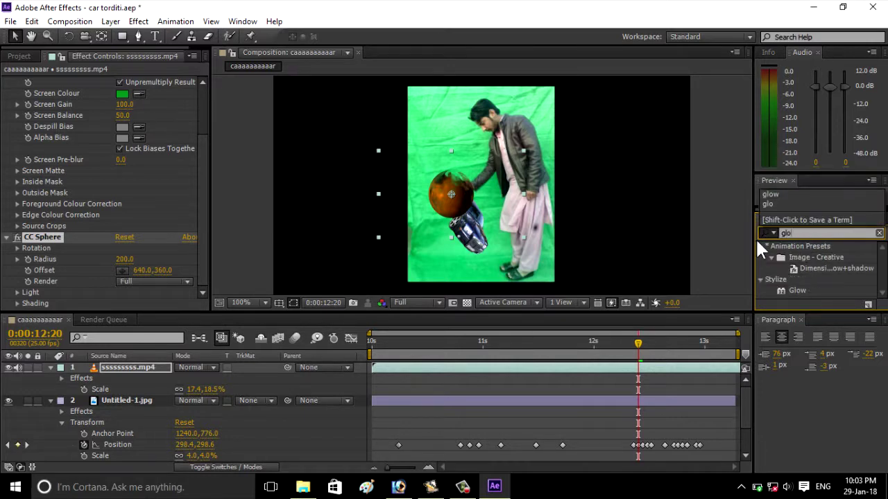
left_click_drag(795, 288, 451, 199)
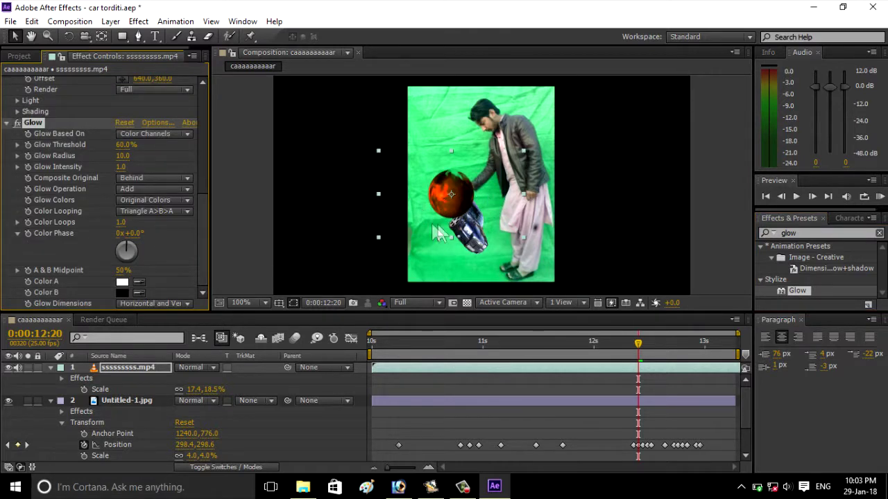
left_click(805, 233)
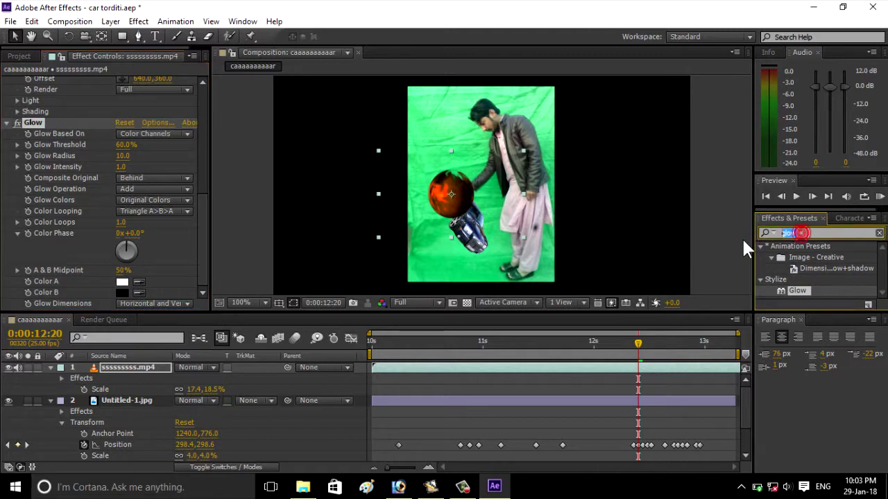
- Apply CC Radial Fast Blur (Amount 50.0) to the fireball after Glow
type("ra")
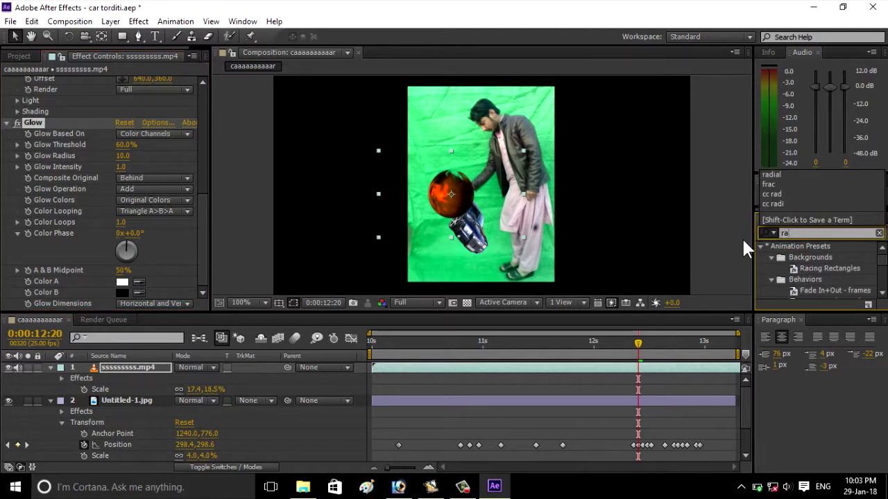
type("di")
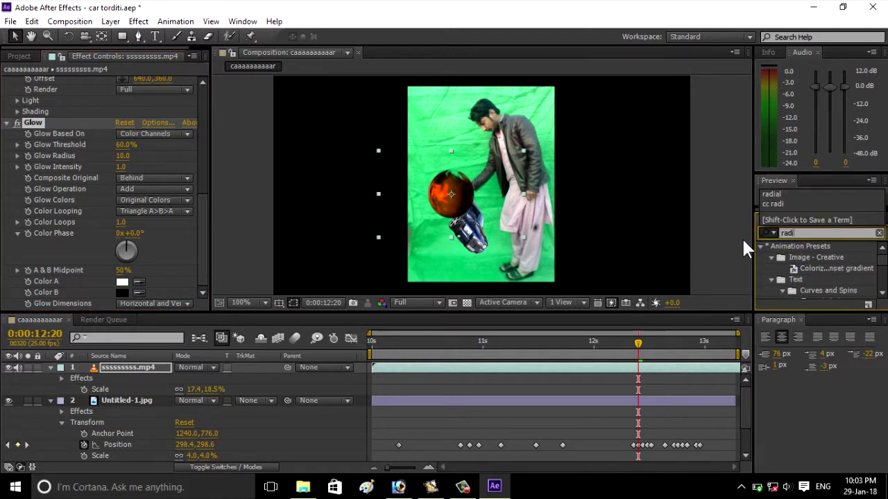
type("al")
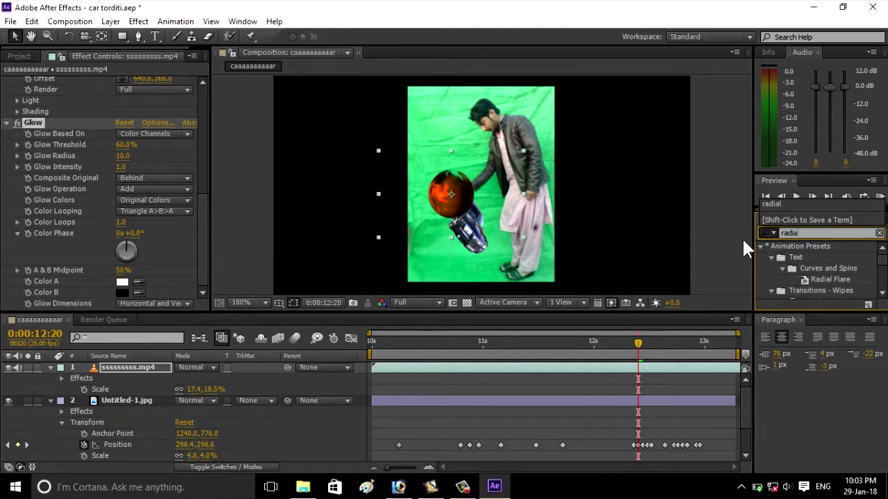
left_click(882, 267)
left_click_drag(884, 271, 884, 281)
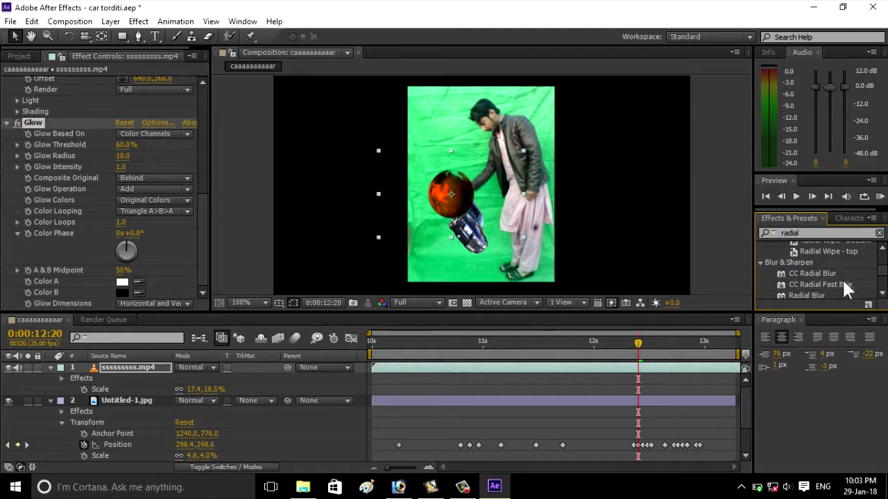
left_click(836, 283)
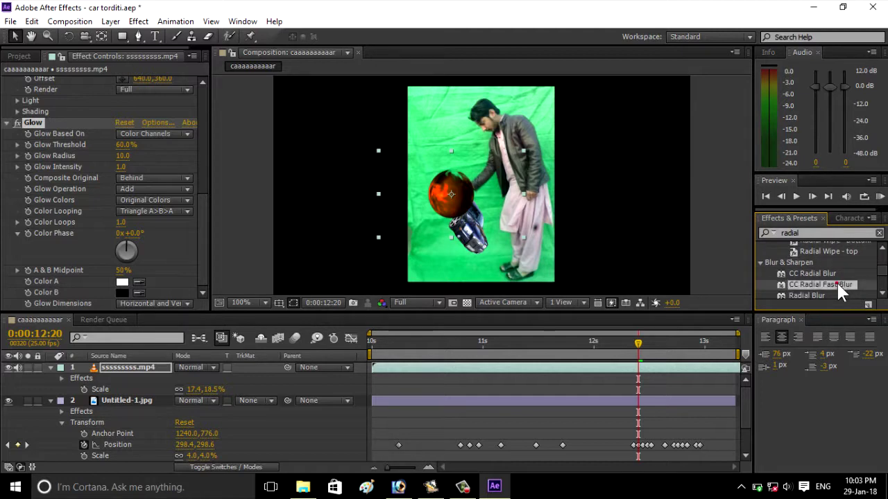
left_click_drag(838, 286, 485, 196)
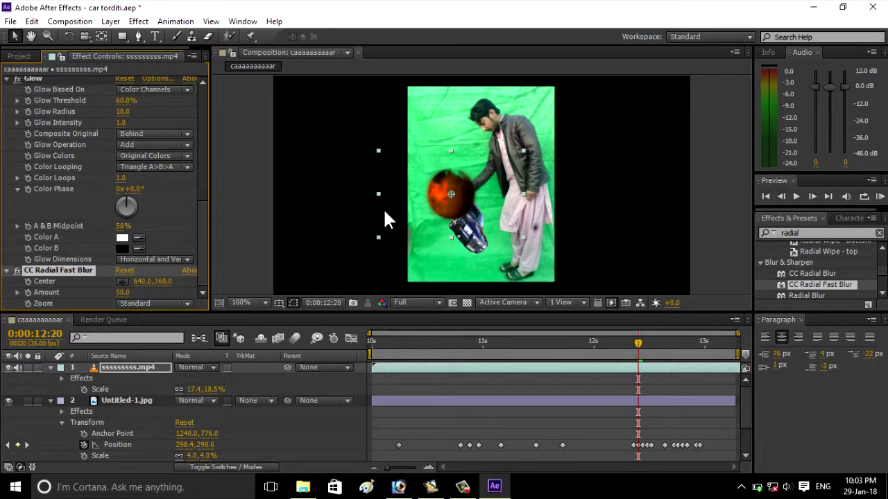
- Scrub the timeline to preview, then nudge the fireball slightly right and down
left_click_drag(638, 343, 543, 344)
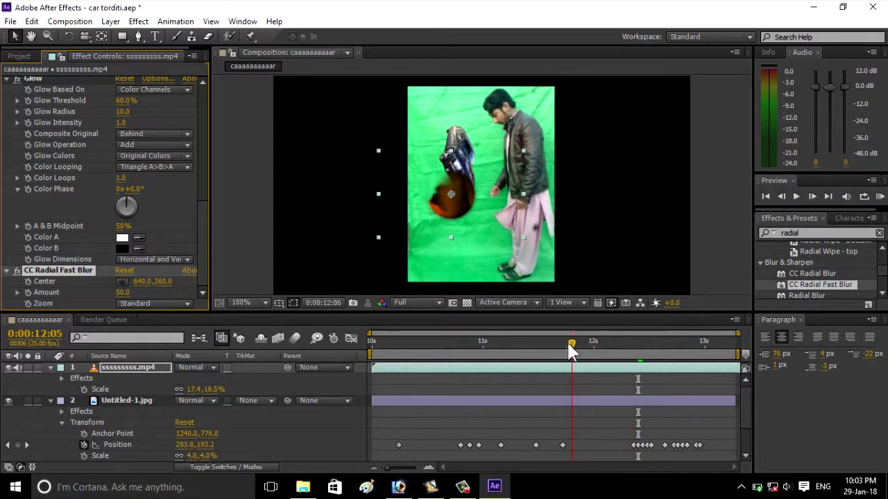
left_click_drag(529, 342, 638, 359)
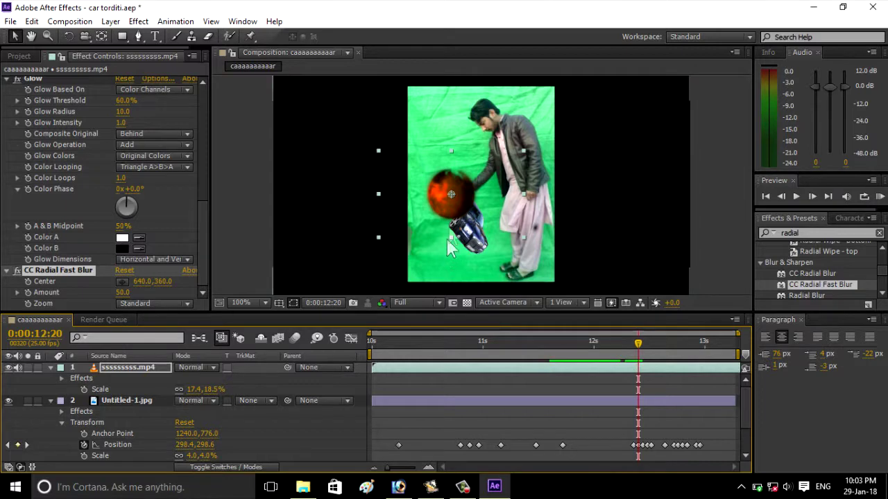
left_click_drag(443, 202, 455, 213)
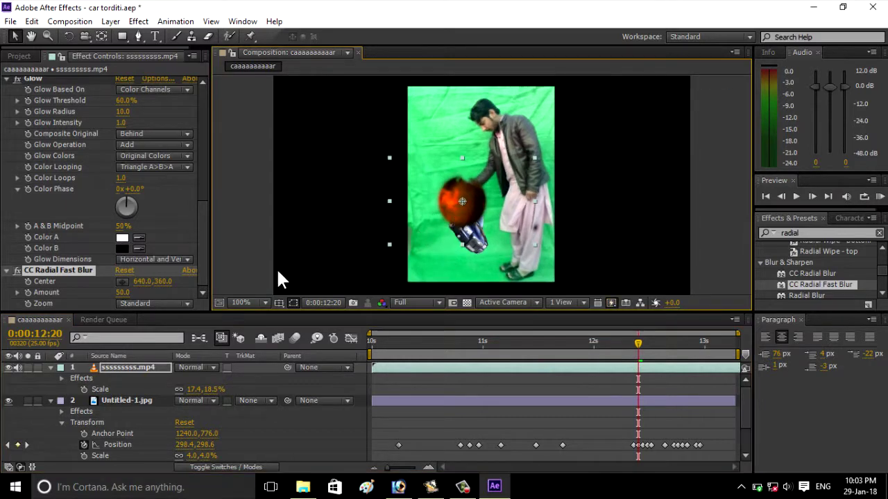
left_click(165, 259)
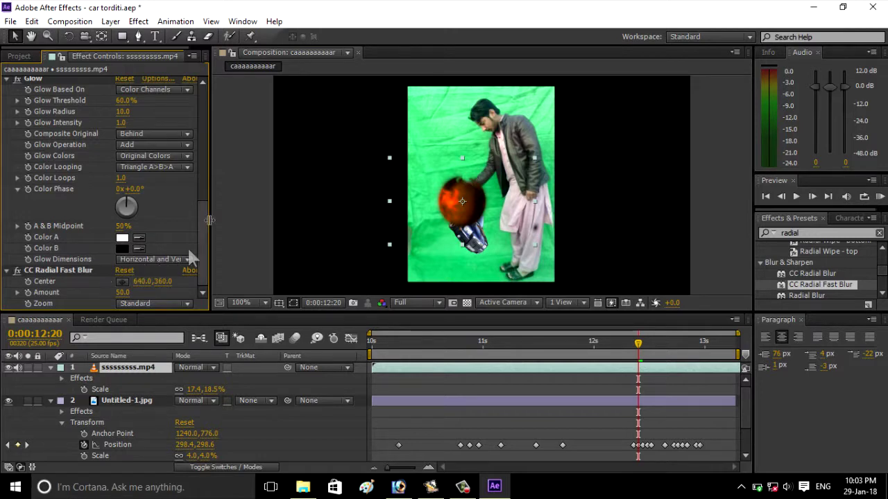
- Set the radial blur Zoom to Brightest, Amount to 74, and shift its Center down-left
left_click(202, 218)
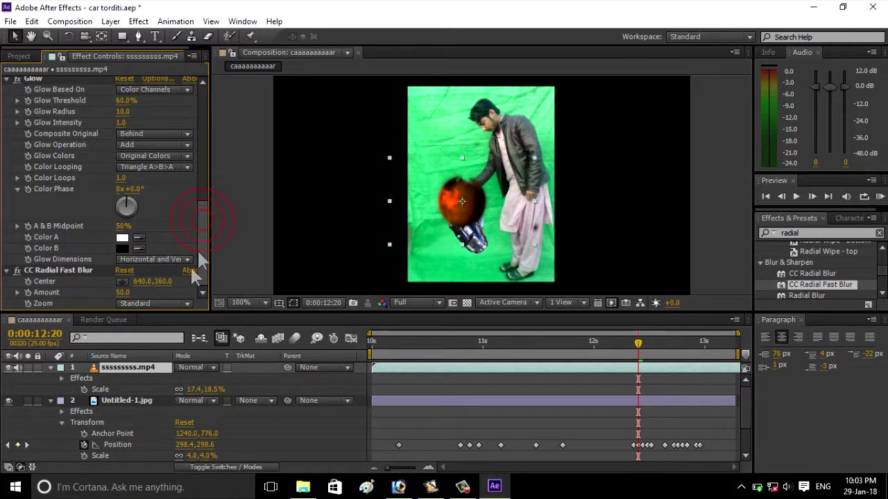
left_click(170, 304)
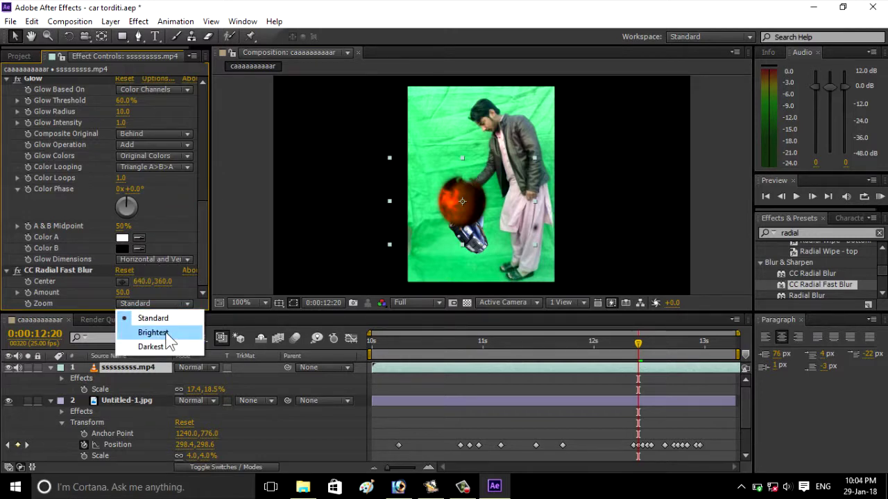
left_click(167, 333)
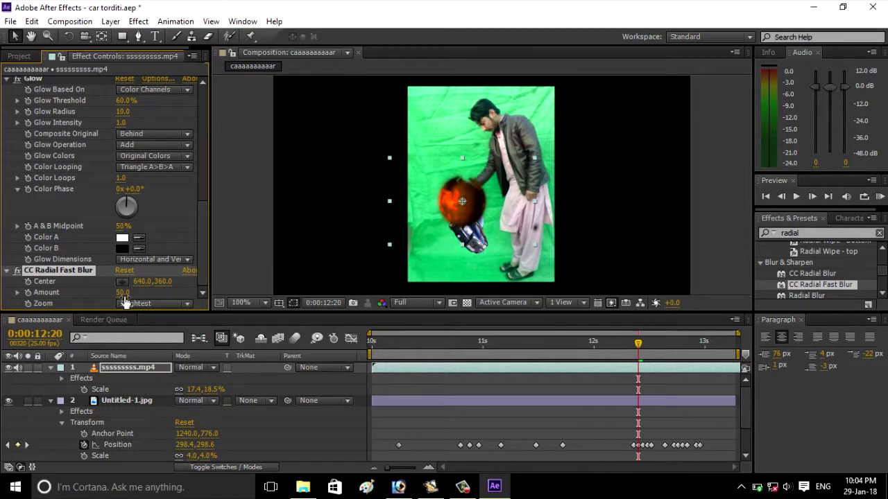
left_click_drag(122, 293, 135, 293)
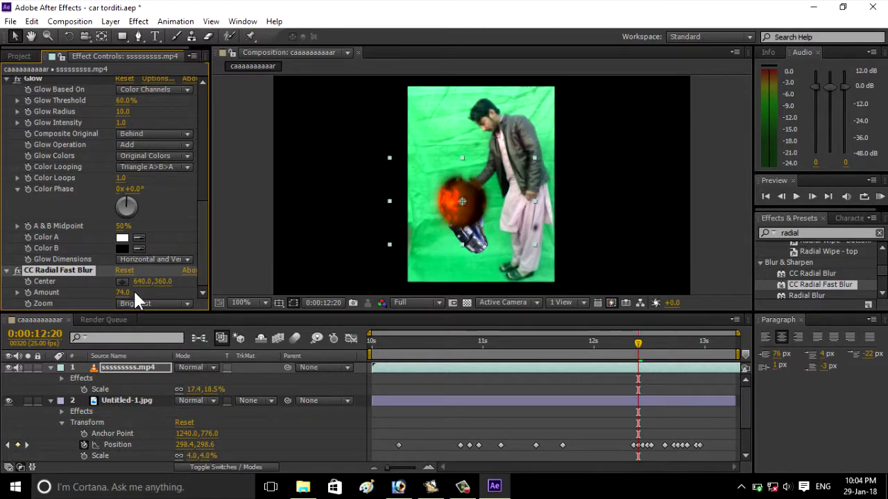
mouse_move(462, 202)
left_mouse_down()
mouse_move(456, 211)
mouse_move(454, 203)
left_mouse_up()
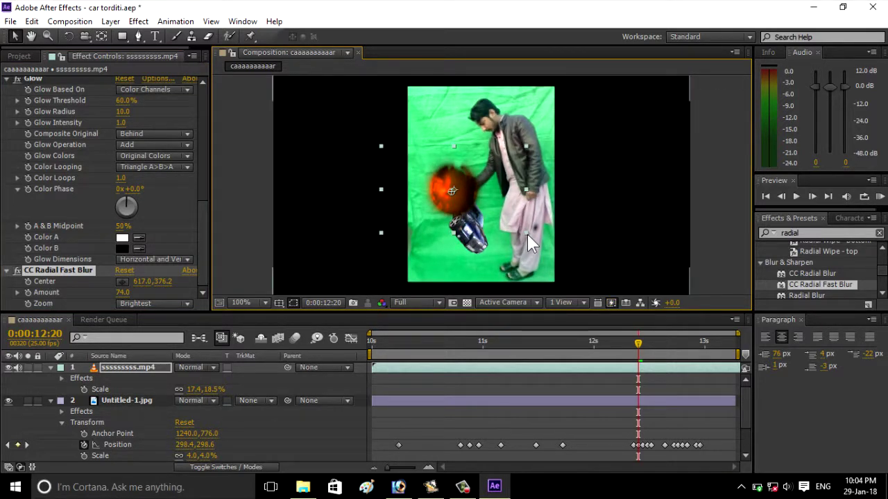
- Shrink the fireball to 7.1,8.2% and place it on the man's hand
left_click_drag(527, 235, 488, 211)
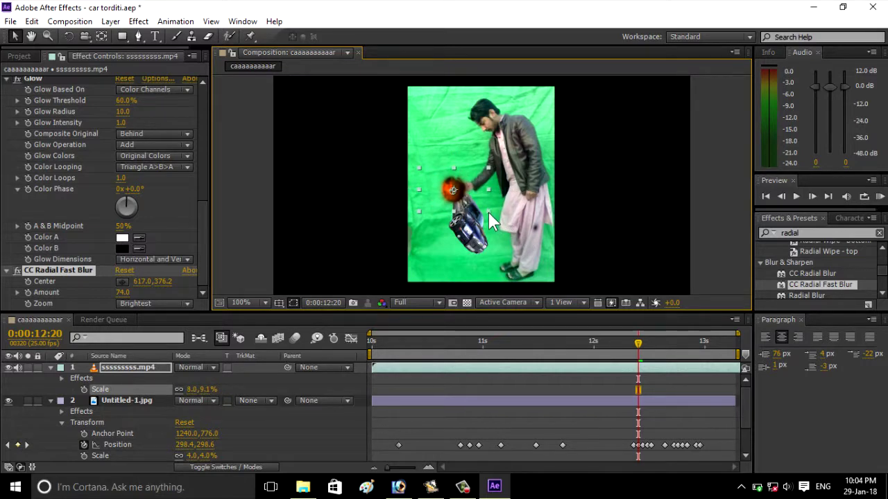
mouse_move(450, 205)
left_mouse_down()
mouse_move(490, 210)
mouse_move(476, 215)
left_mouse_up()
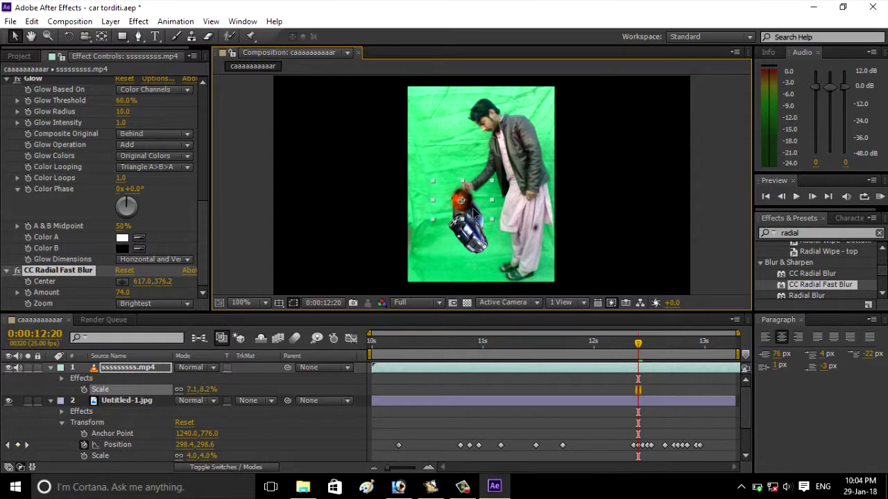
left_click_drag(475, 206, 477, 204)
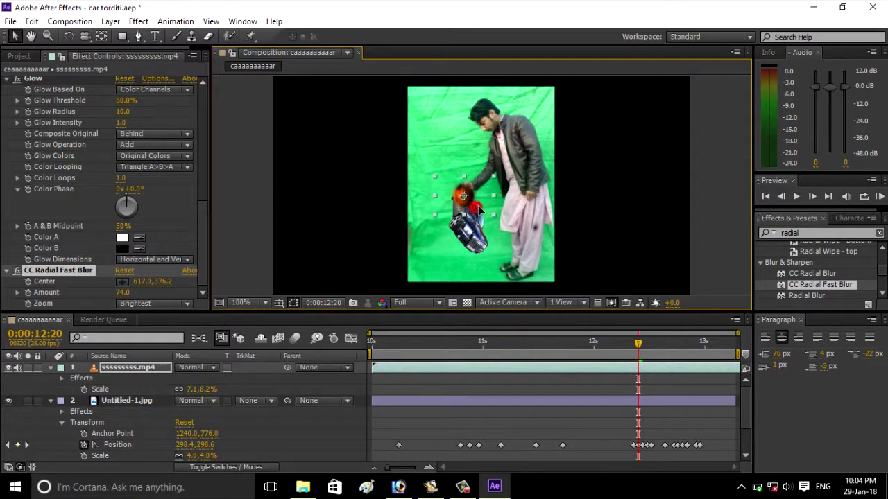
left_click(62, 378)
- Reveal the fireball layer's Transform properties and lower its Opacity
left_click(61, 378)
left_click(61, 378)
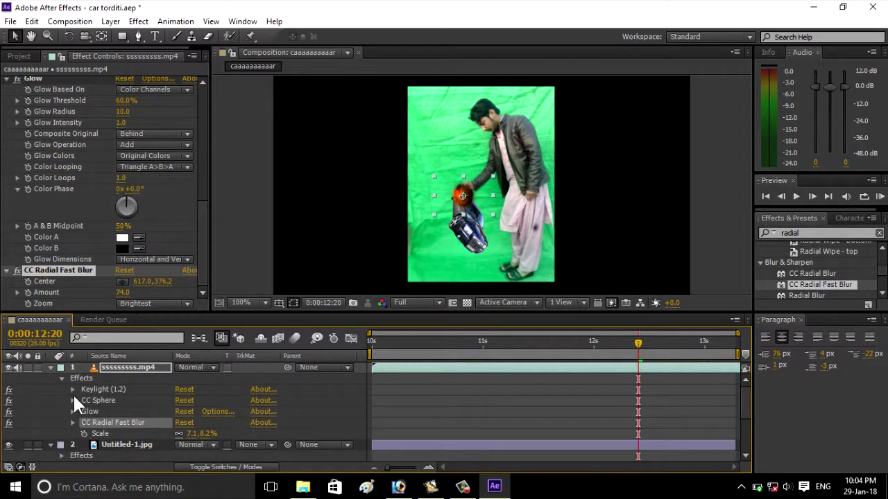
left_click(61, 378)
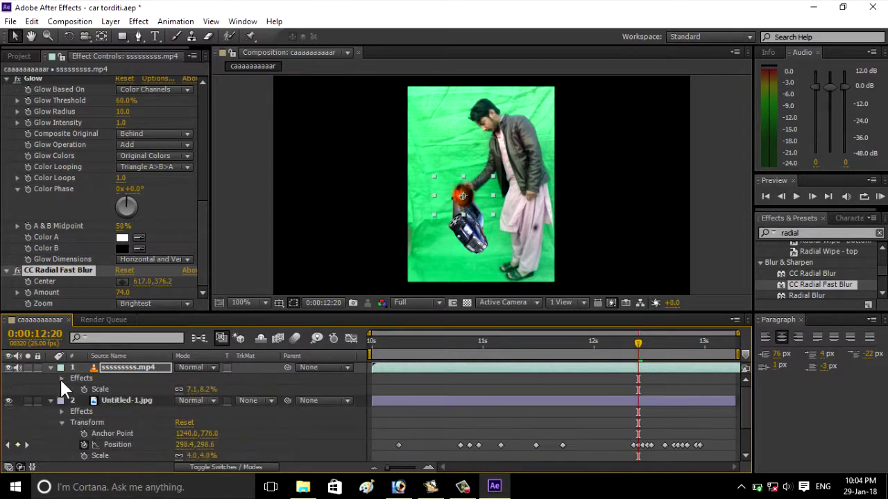
left_click(50, 366)
left_click(50, 366)
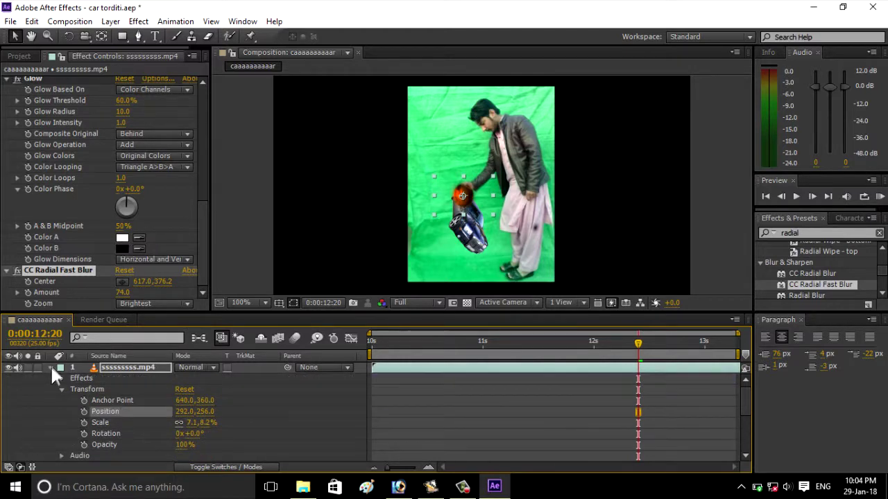
left_click(60, 378)
left_click(60, 378)
left_click_drag(185, 444, 161, 443)
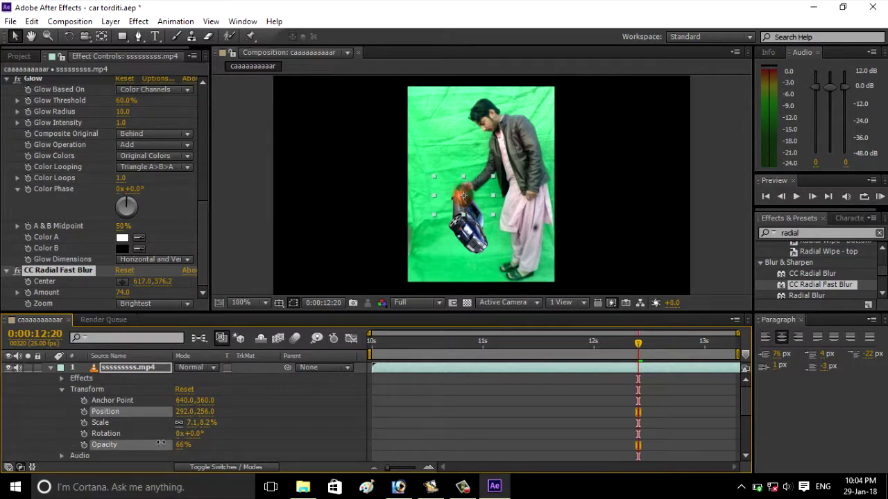
left_click_drag(160, 443, 117, 438)
- Start an Opacity keyframe on the fireball with a value of 0%
left_click(84, 445)
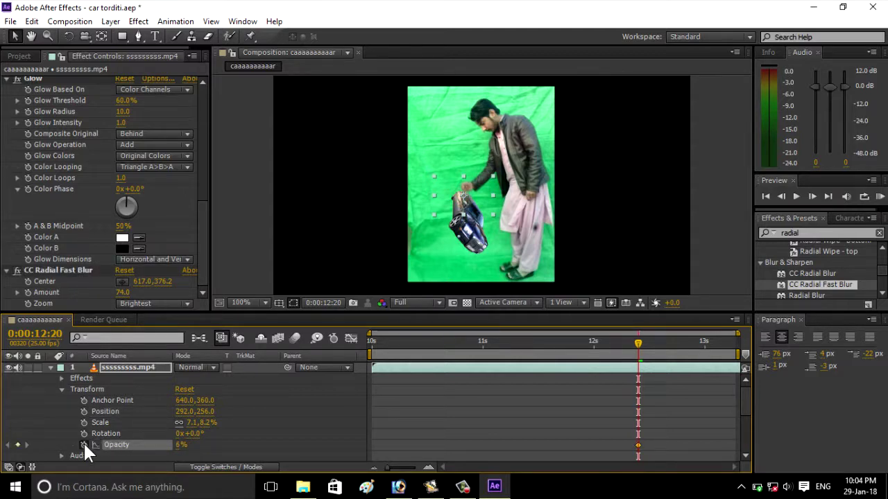
left_click(179, 444)
type("0")
key("Return")
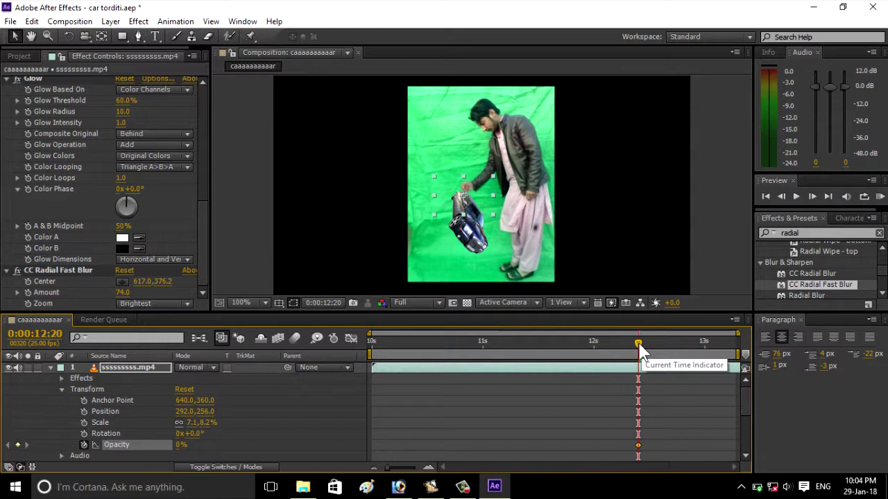
- Move the 0% keyframe to 12:19 and keyframe Opacity at 71% on 12:20
left_click_drag(638, 340, 636, 343)
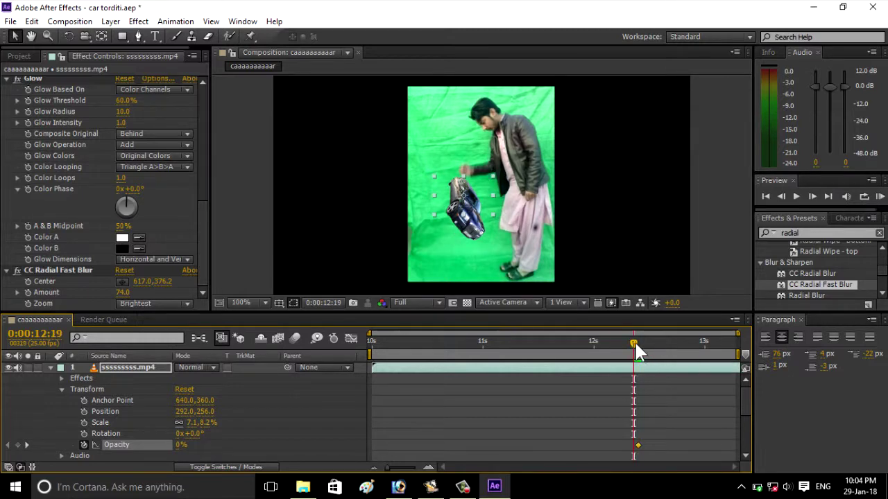
left_click_drag(638, 444, 634, 444)
left_click_drag(634, 344, 638, 344)
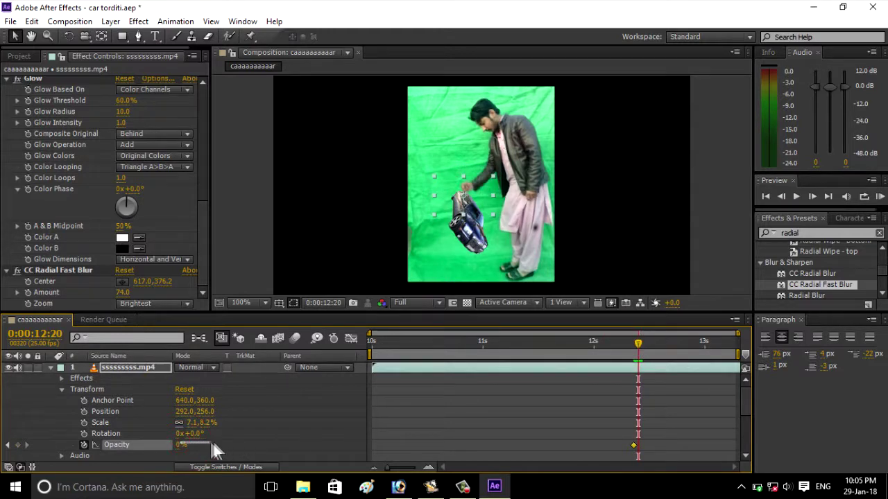
left_click_drag(181, 445, 217, 445)
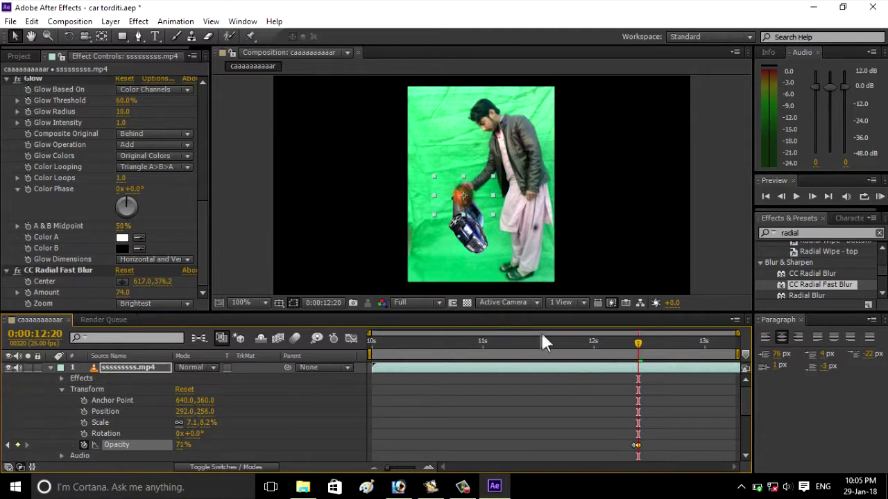
left_click_drag(638, 342, 643, 346)
key("Page_Up")
- Keyframe Position and Scale (7.1,8.2%) at 12:20, then advance the time toward 12:24
left_click(84, 412)
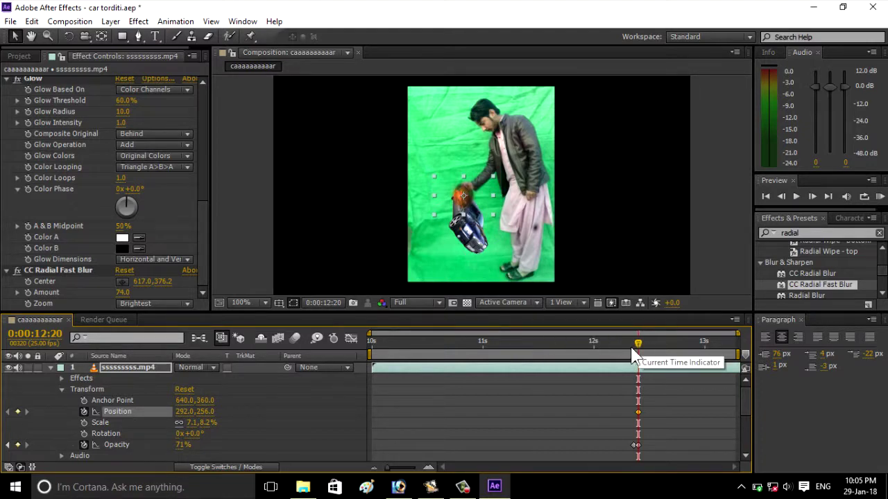
left_click(84, 423)
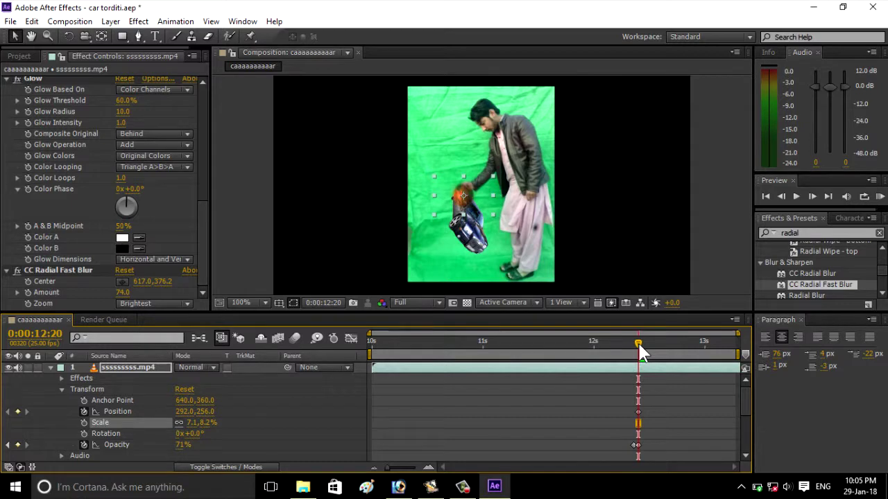
left_click_drag(638, 343, 648, 344)
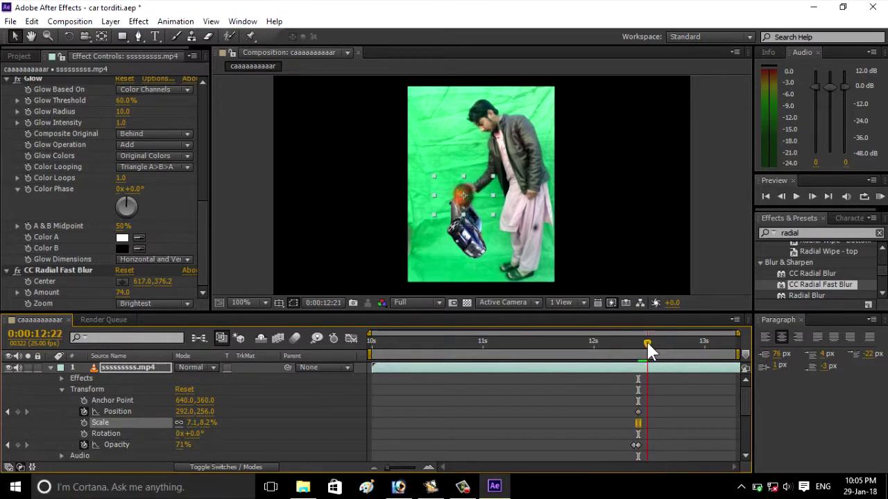
left_click_drag(647, 343, 655, 343)
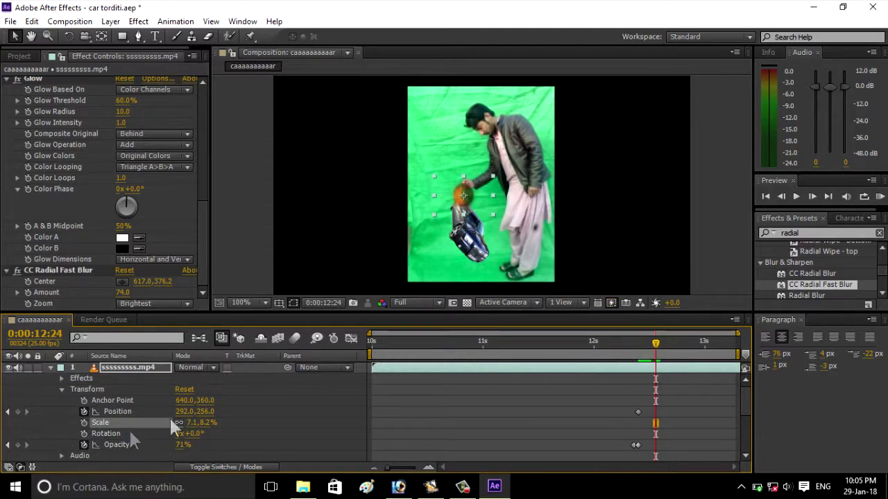
left_click_drag(656, 345, 638, 344)
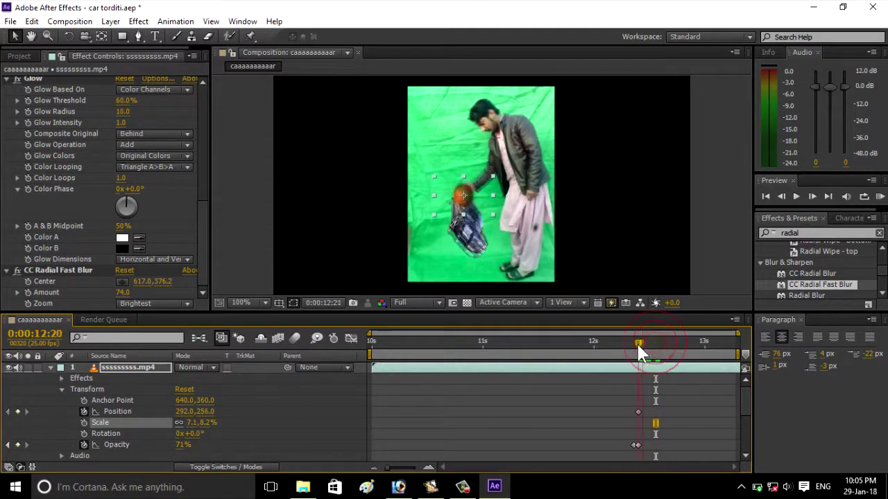
left_click(83, 422)
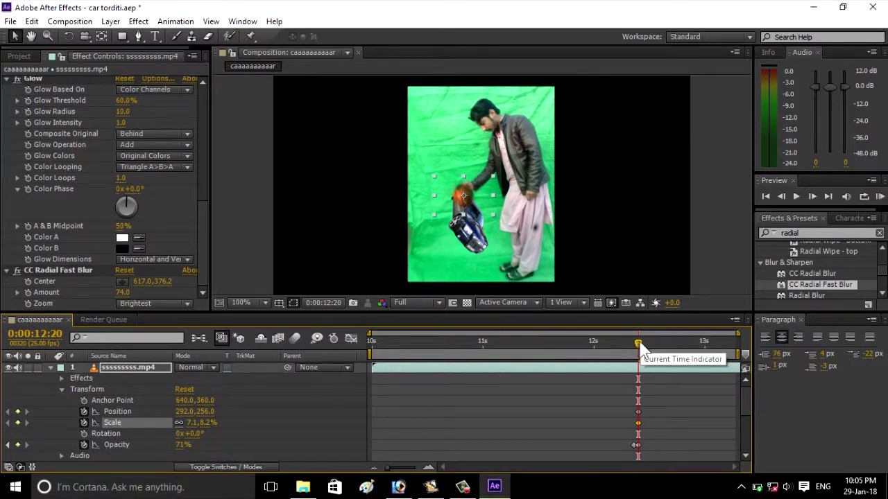
left_click_drag(639, 344, 658, 354)
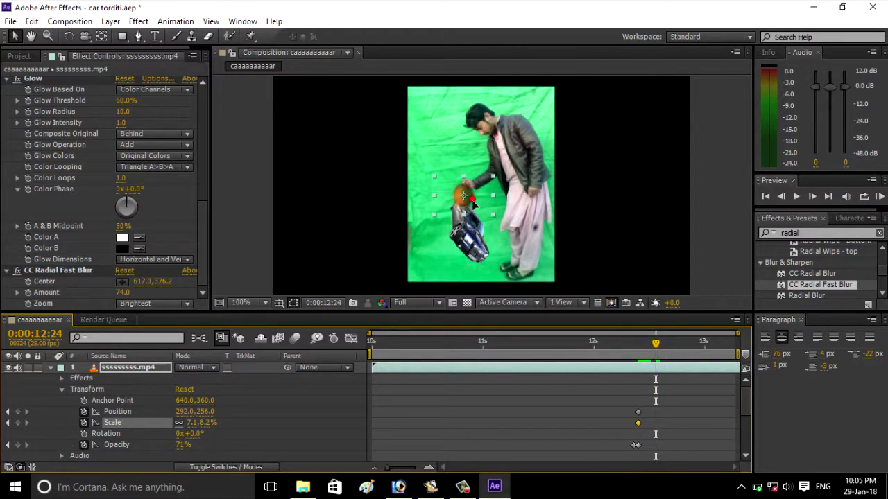
- At 12:24, lower the fireball, enlarge it to 11.5,9.9% and raise Opacity to 85%
left_click_drag(472, 199, 469, 208)
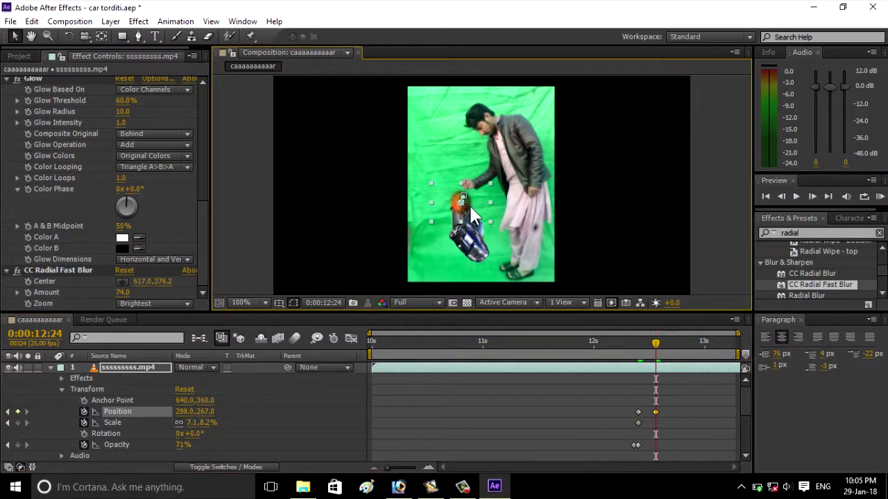
left_click_drag(489, 220, 500, 227)
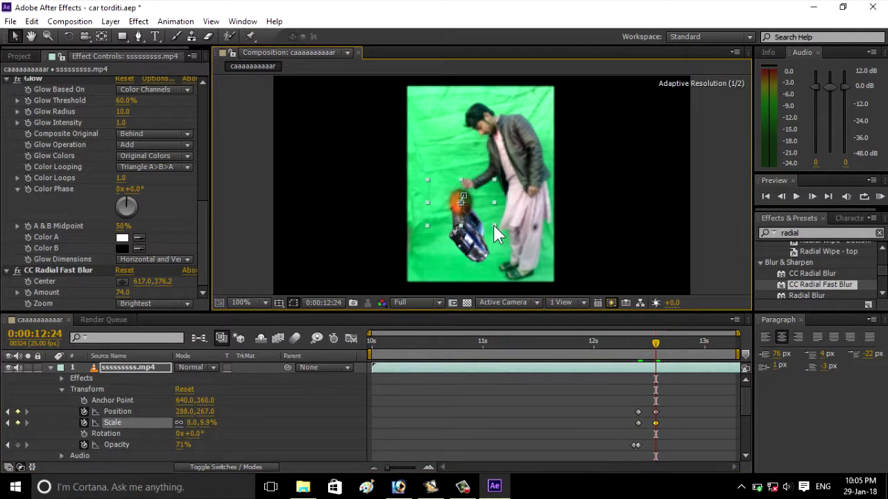
left_click_drag(501, 228, 508, 226)
left_click_drag(182, 445, 191, 449)
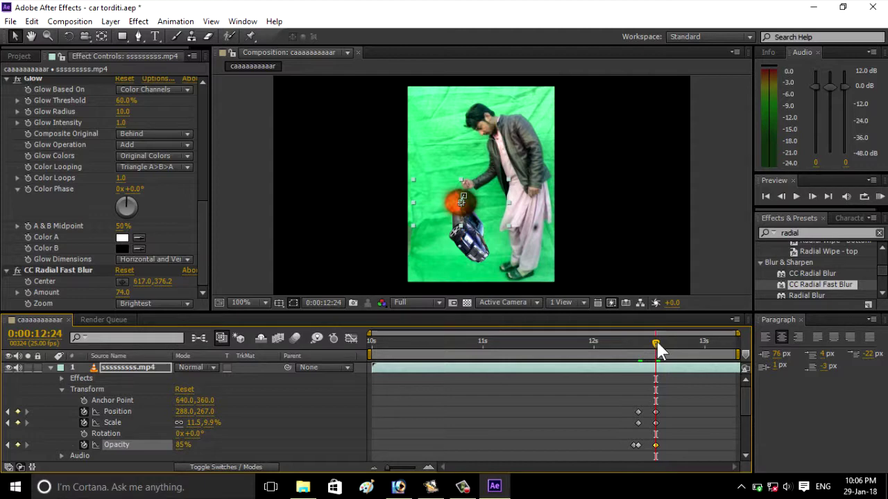
- At 13:04, keyframe the fireball lower toward the car at 286.0,293.0
left_click_drag(664, 341, 678, 342)
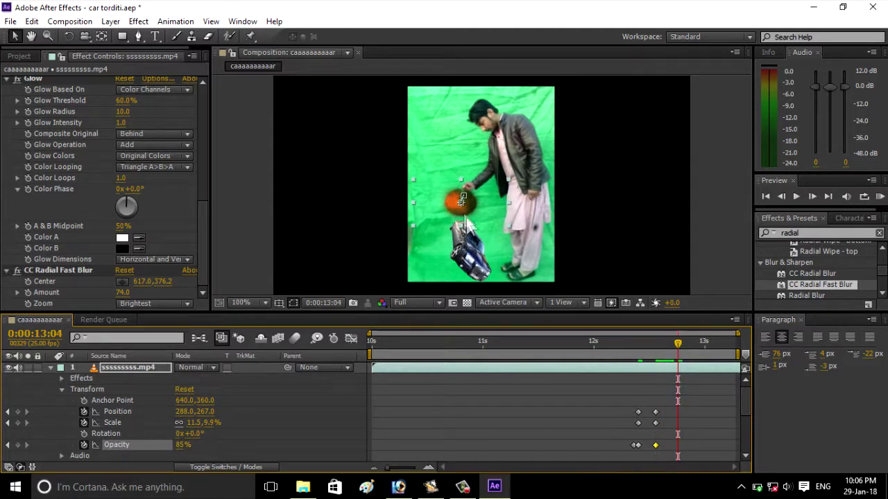
left_click_drag(463, 211, 463, 229)
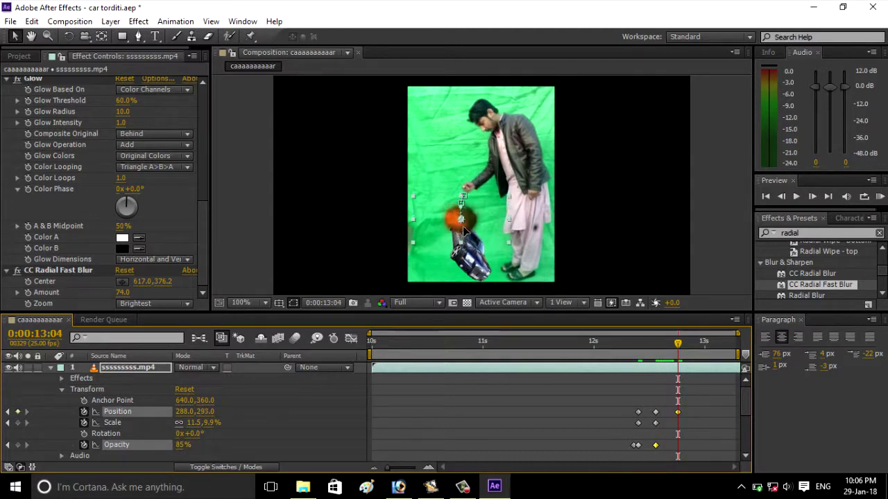
left_click_drag(508, 243, 509, 244)
left_click(515, 250)
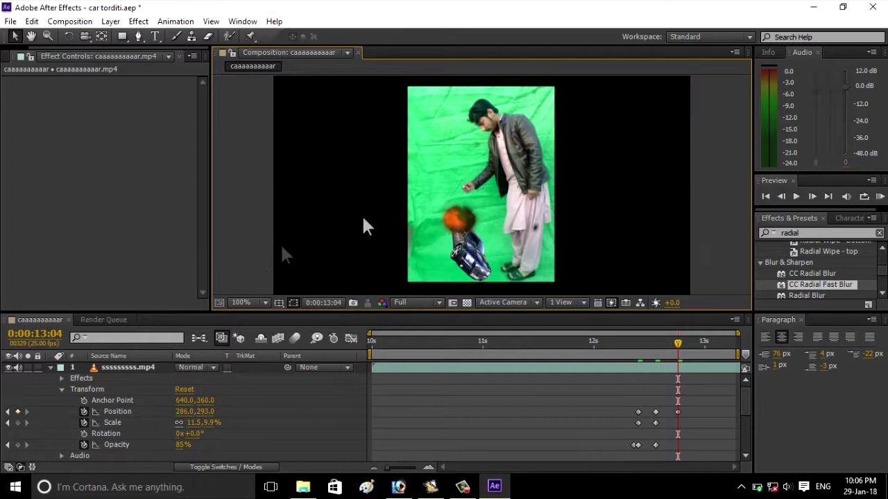
left_click(460, 216)
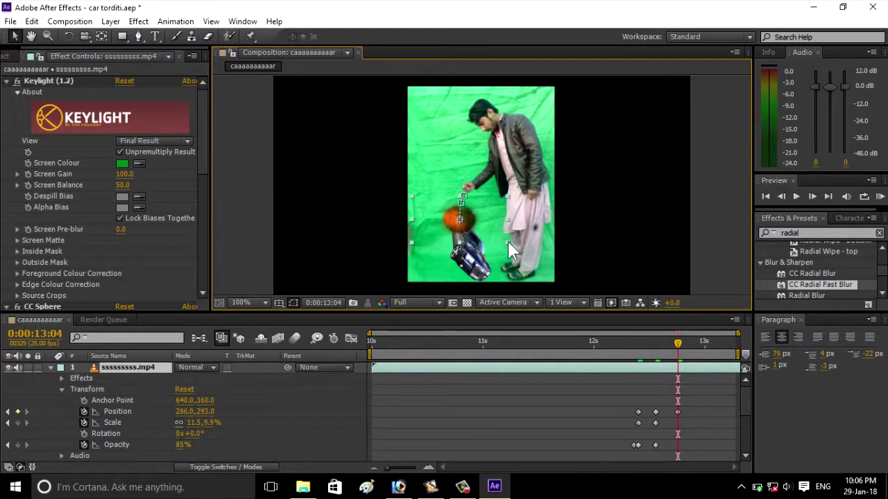
- Refine the fireball's size at 13:04, then at 13:10 drop it onto the car
left_click_drag(508, 244, 522, 249)
left_click_drag(475, 216, 475, 222)
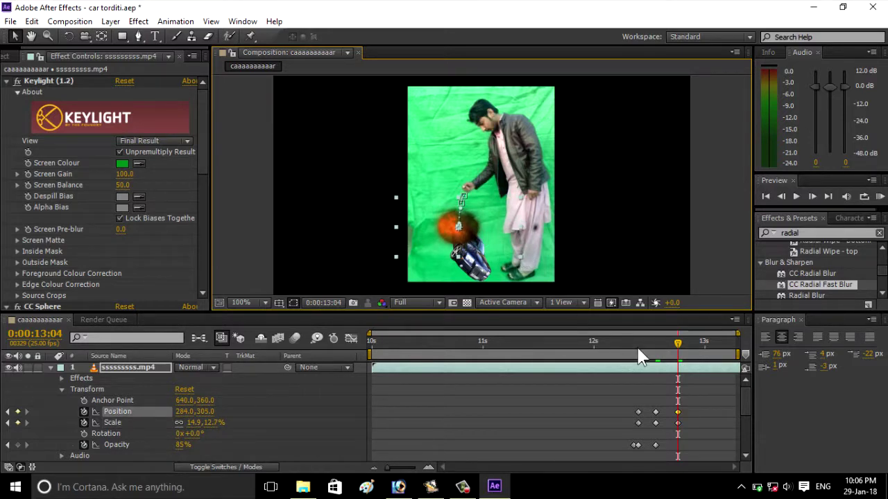
left_click_drag(679, 349, 705, 348)
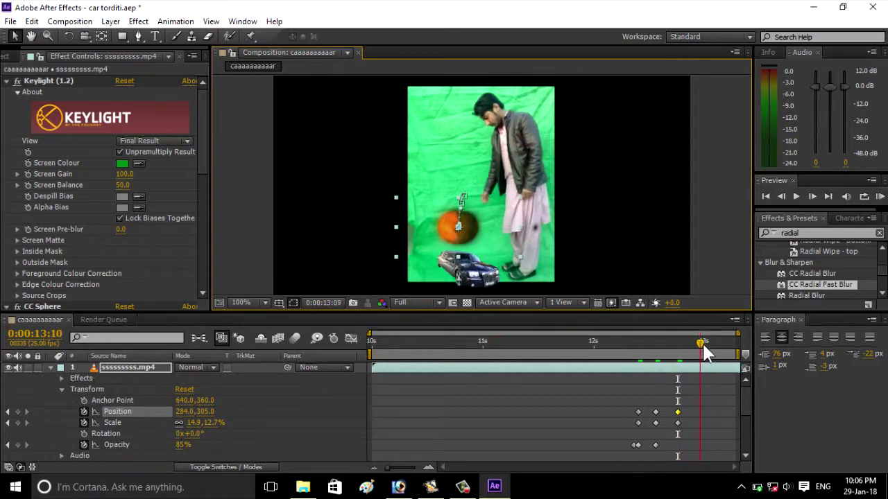
left_click_drag(458, 245, 452, 273)
left_click_drag(513, 267, 515, 268)
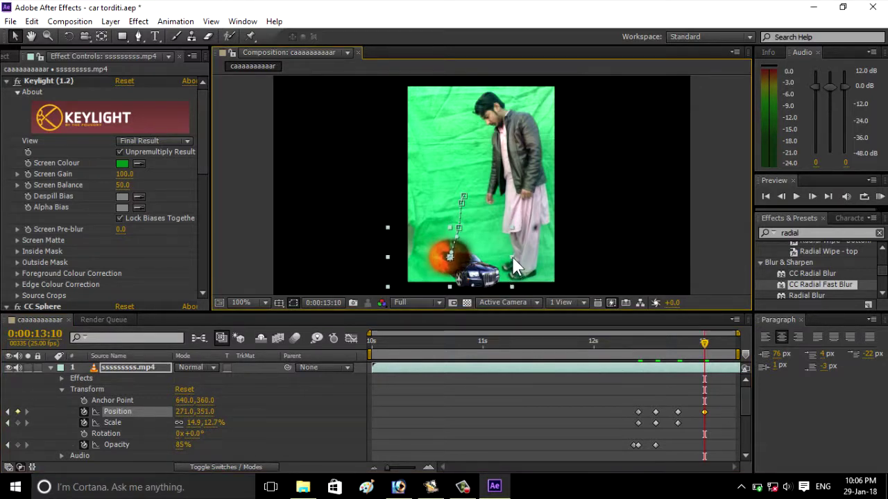
- Stretch the blaze to 31.8,17.7% at 259.0,363.0 over the car, then scrub back to review
left_click_drag(512, 256, 560, 257)
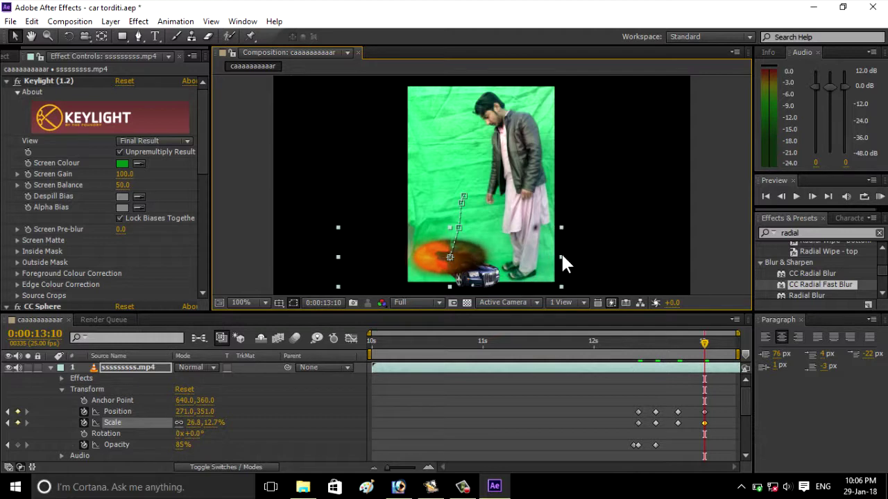
left_click_drag(449, 286, 451, 266)
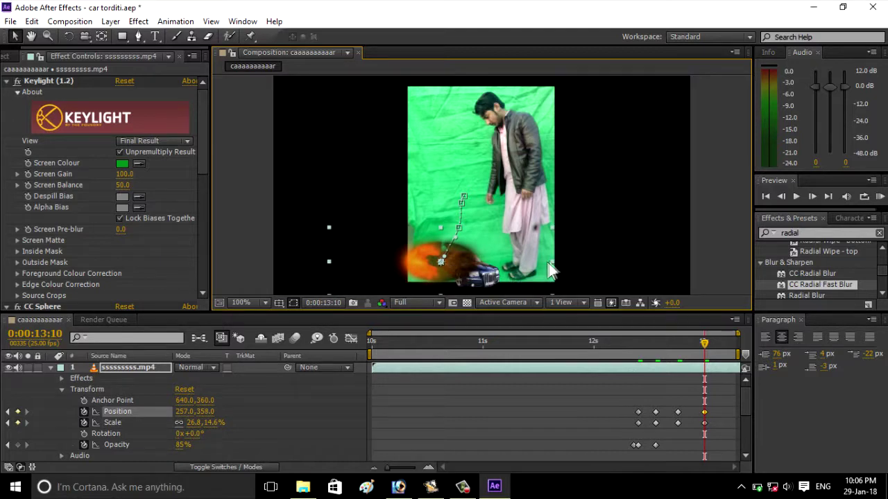
left_click_drag(552, 262, 573, 262)
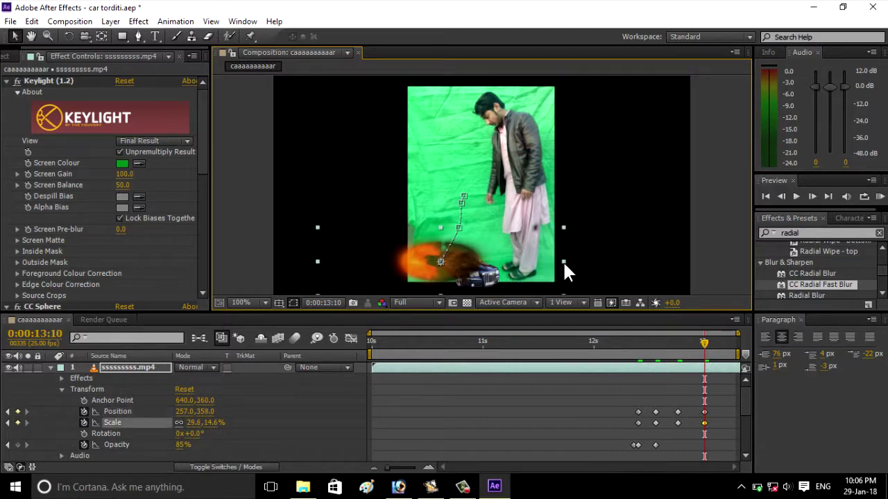
left_click_drag(474, 272, 474, 276)
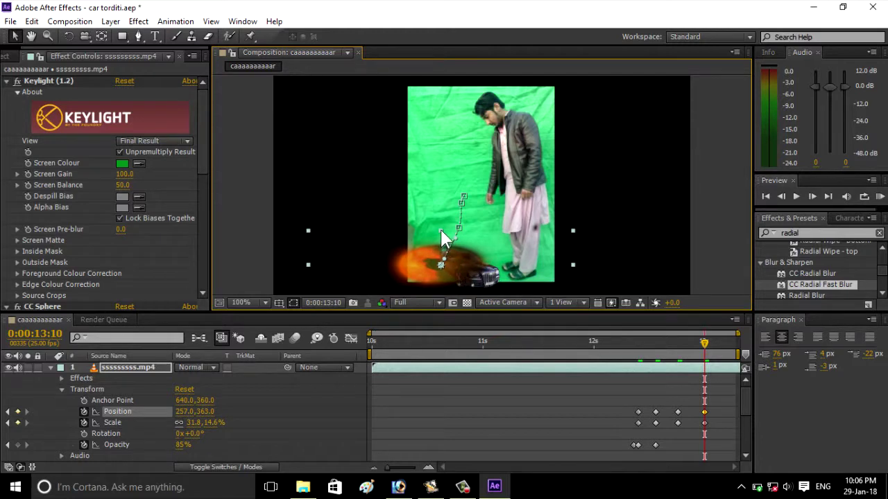
left_click_drag(441, 230, 440, 224)
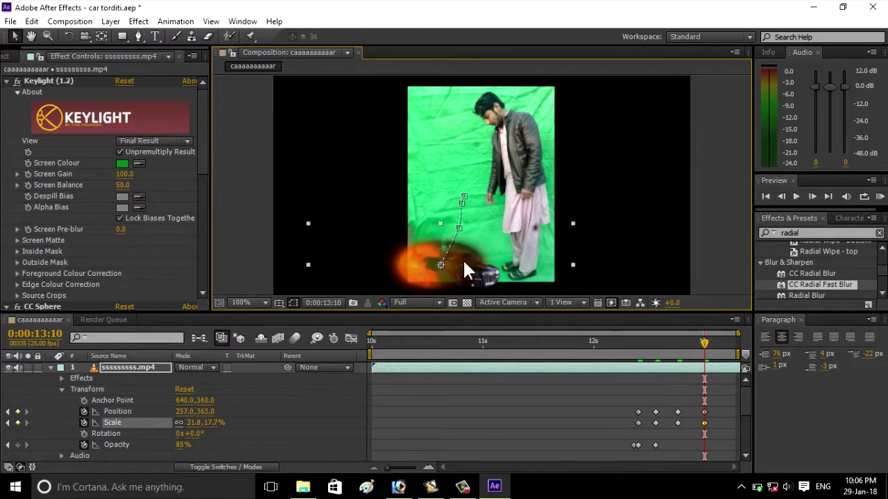
left_click_drag(464, 262, 464, 262)
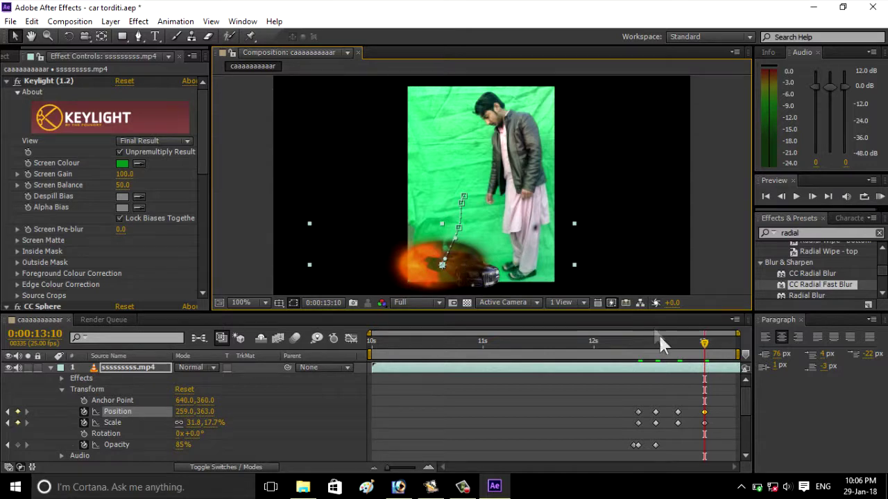
left_click_drag(706, 344, 729, 352)
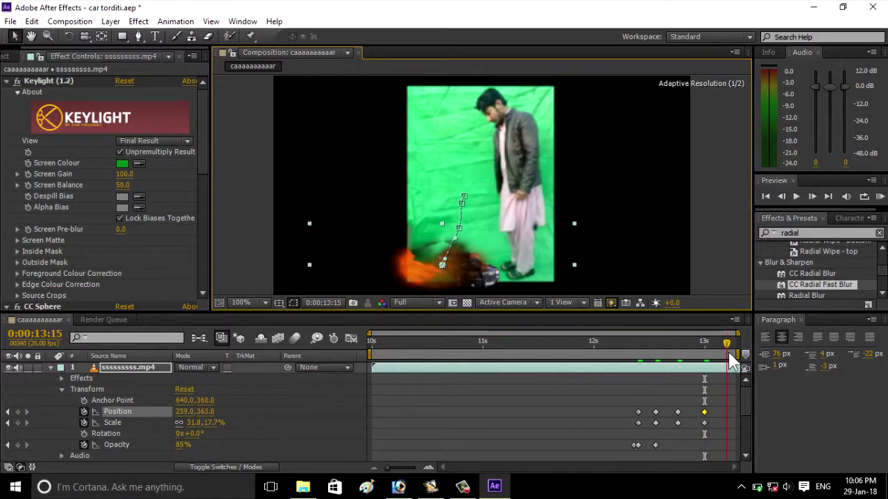
left_click_drag(730, 354, 495, 371)
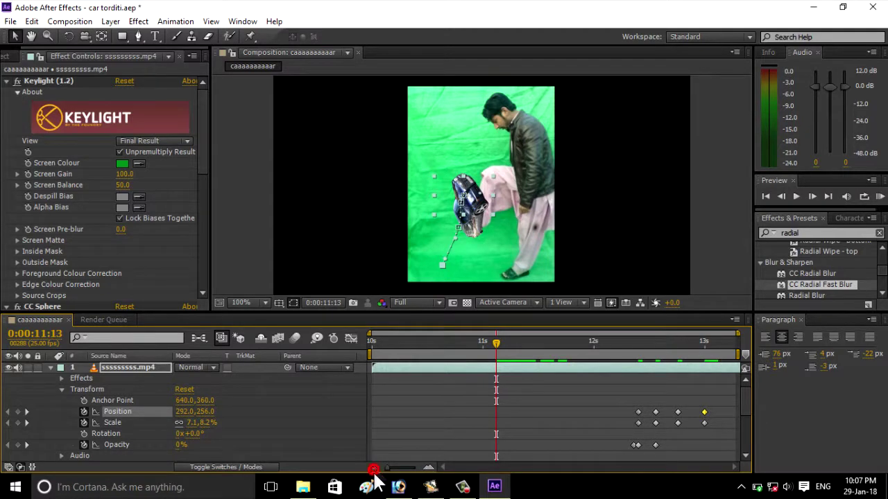
left_click_drag(495, 342, 371, 361)
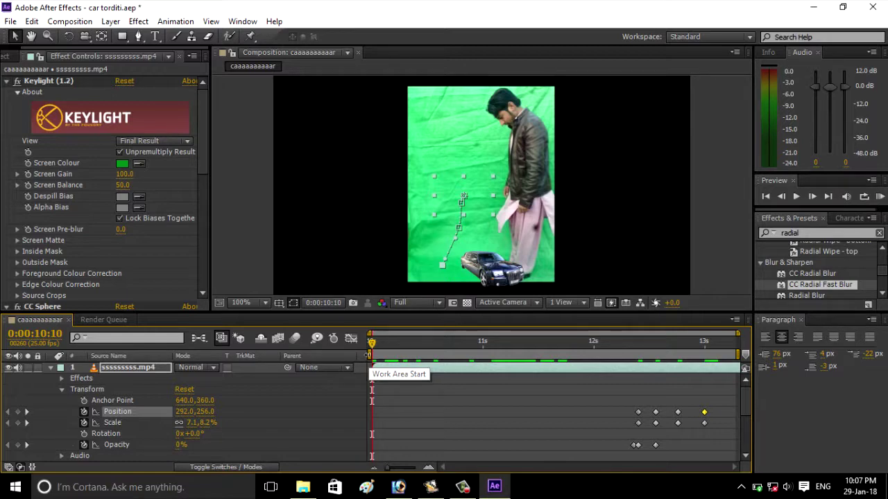
left_click(879, 197)
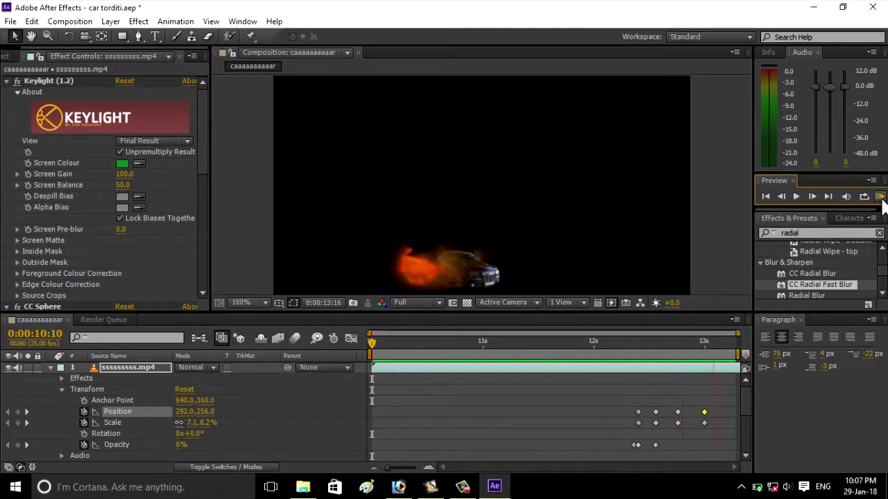
left_click(881, 198)
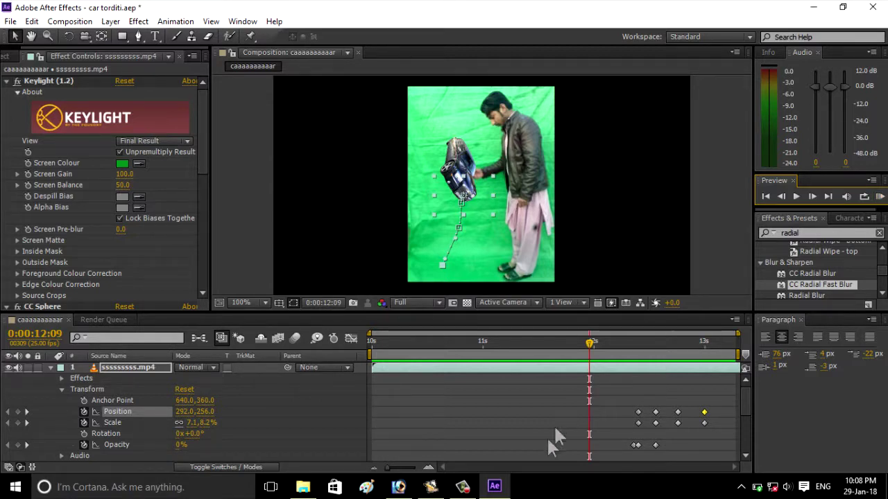
- Minimize After Effects, refresh the desktop, and paste the firing.JPG image onto it
left_click(494, 488)
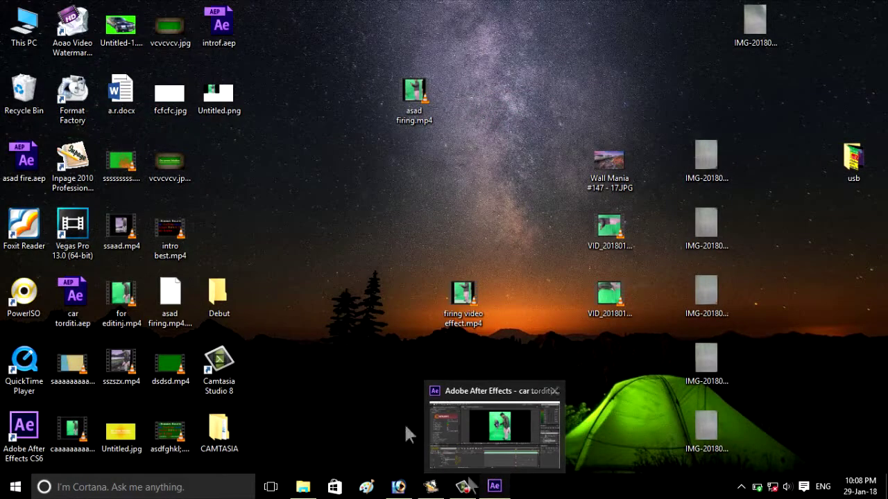
right_click(304, 316)
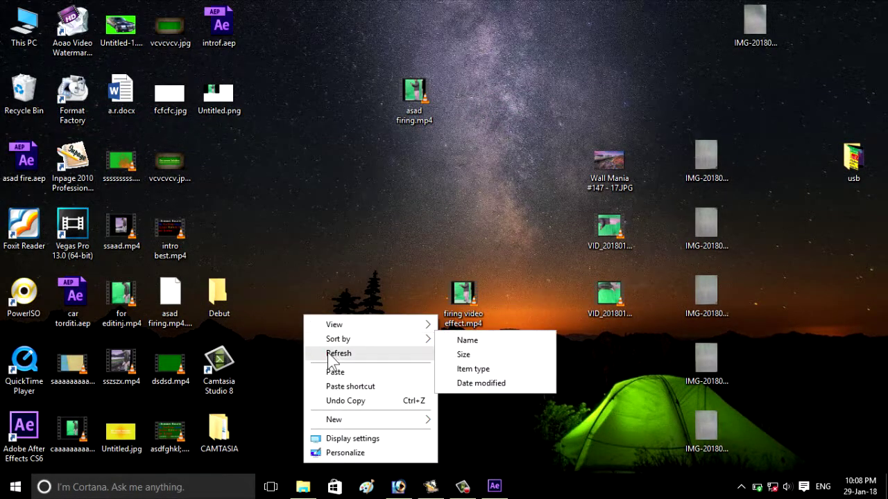
left_click(329, 354)
right_click(313, 274)
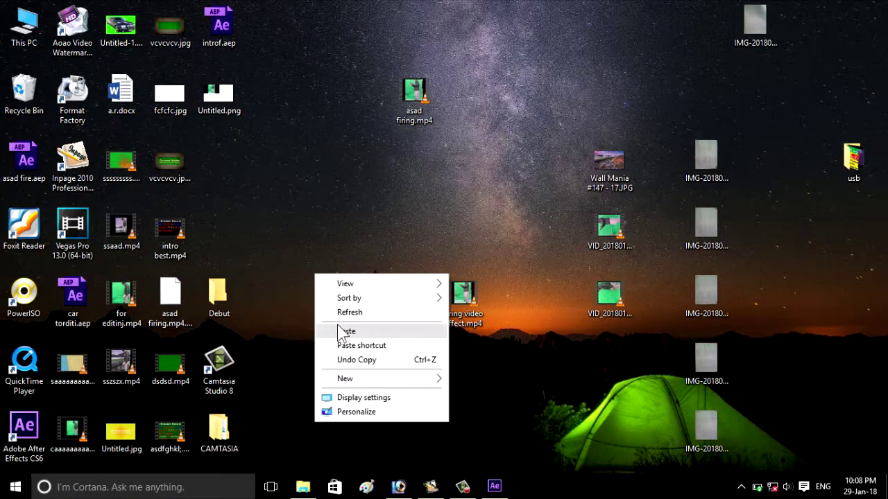
left_click(340, 329)
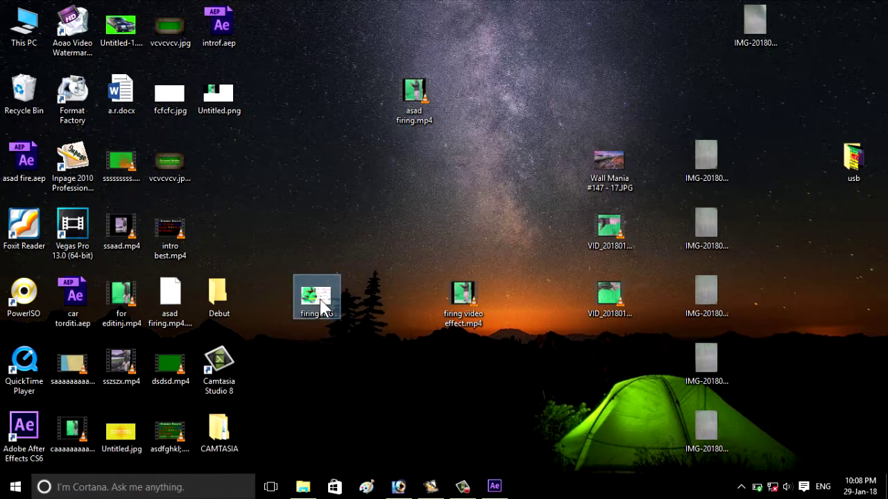